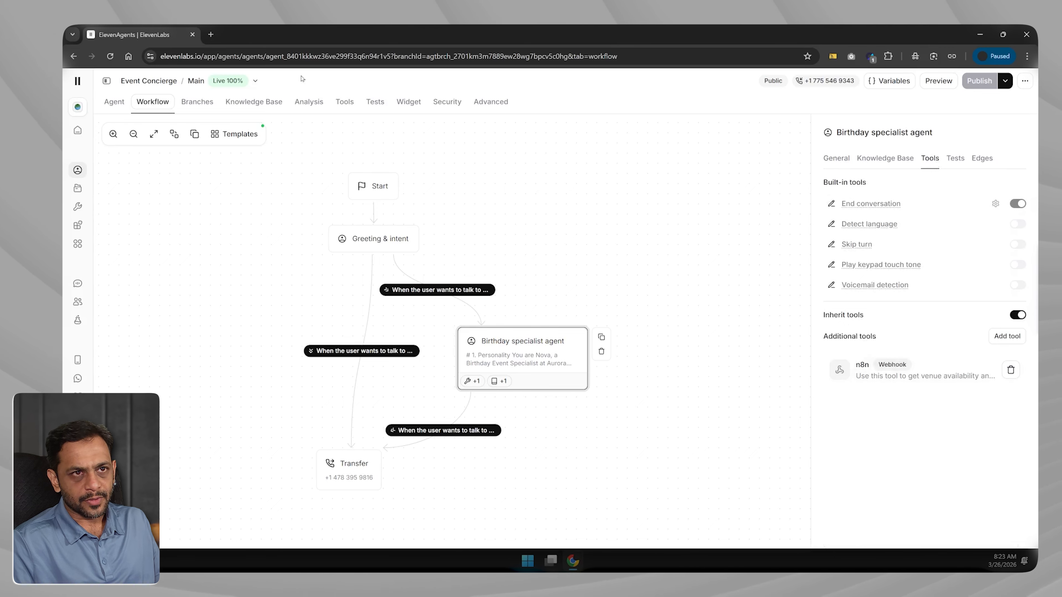
# Open the existing Event Agent workflow in n8n in a new browser tab
pyautogui.click(211, 34)
pyautogui.write('n8n')
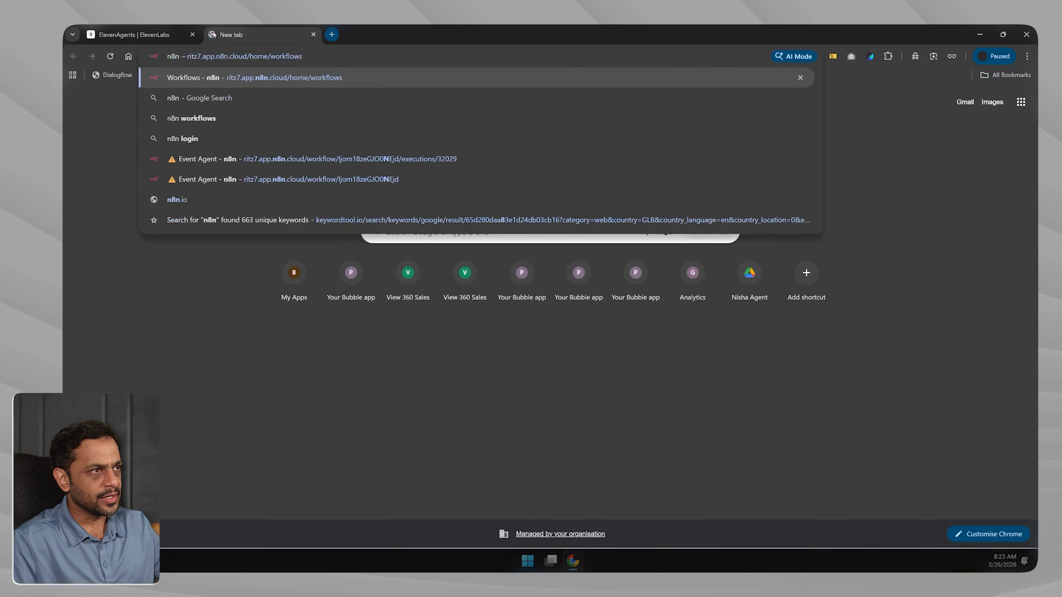
pyautogui.click(602, 179)
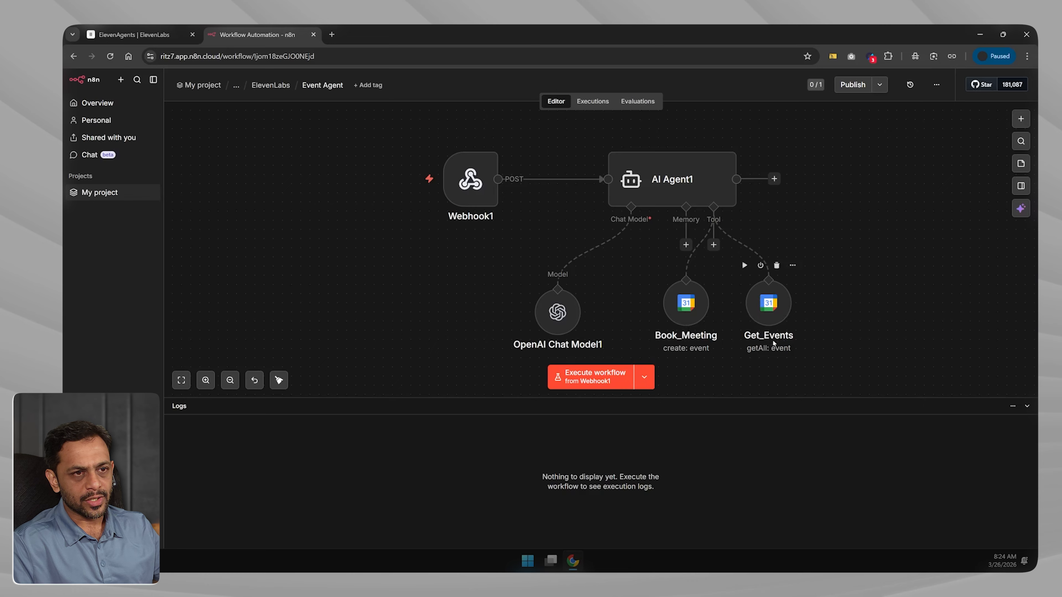
# Review the ElevenLabs tools and the Birthday Event Specialist's booking tool, then compare them with the calendar nodes in the n8n workflow
pyautogui.click(155, 37)
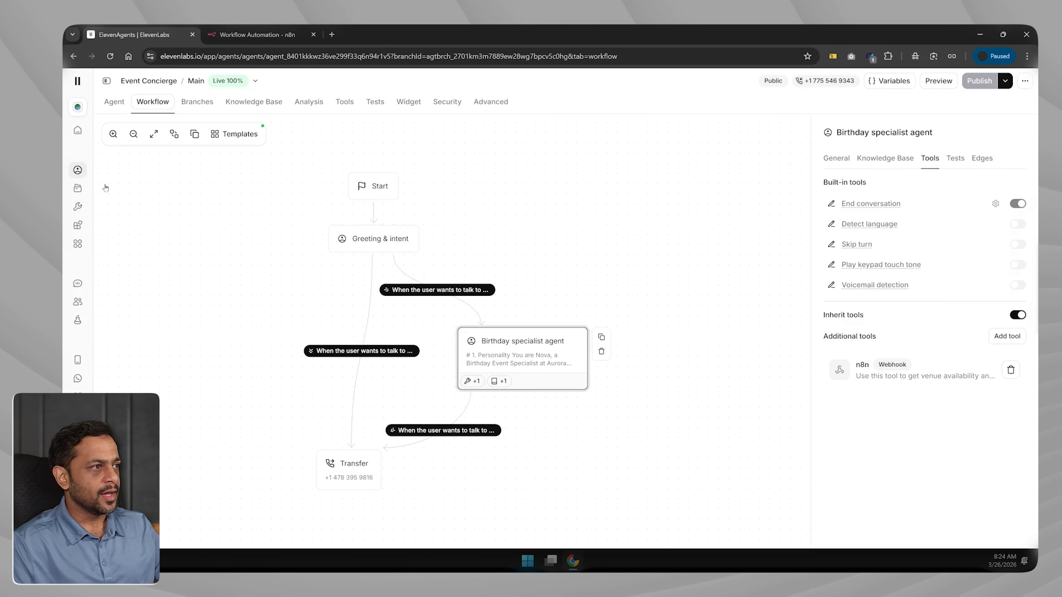
pyautogui.click(77, 81)
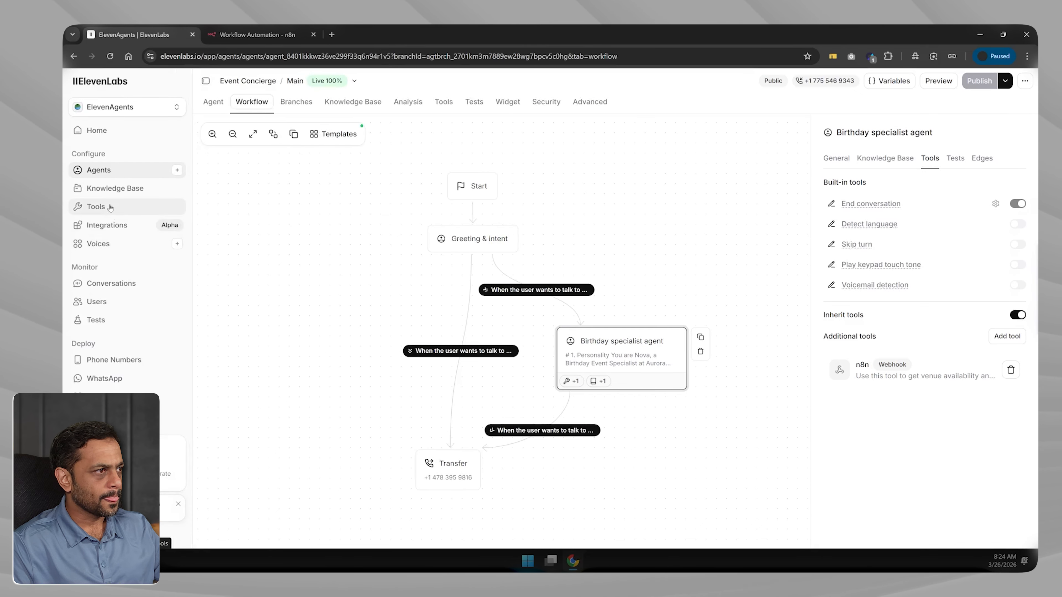
pyautogui.click(110, 207)
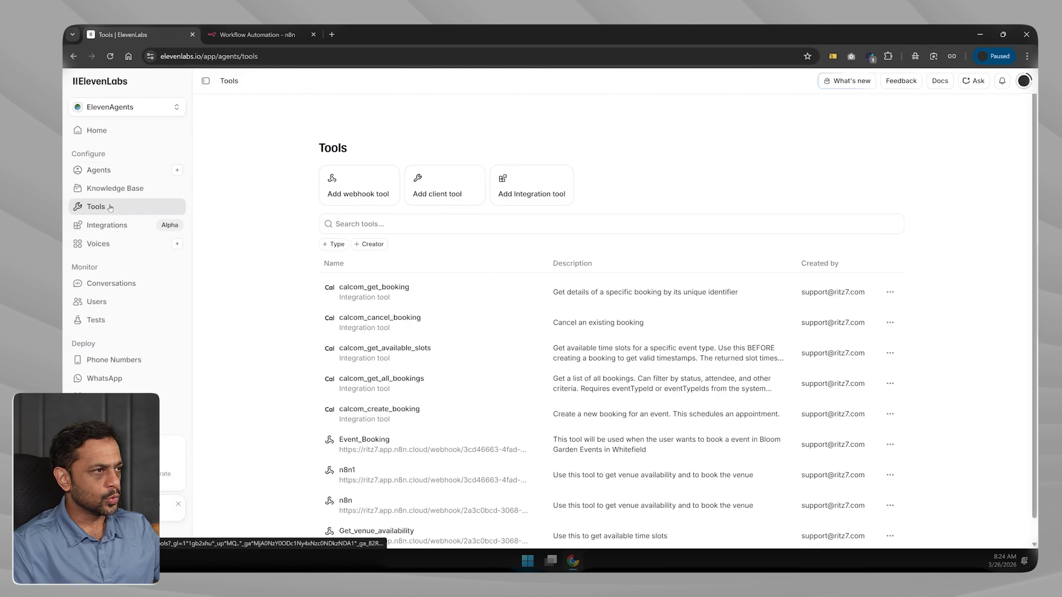
pyautogui.click(516, 189)
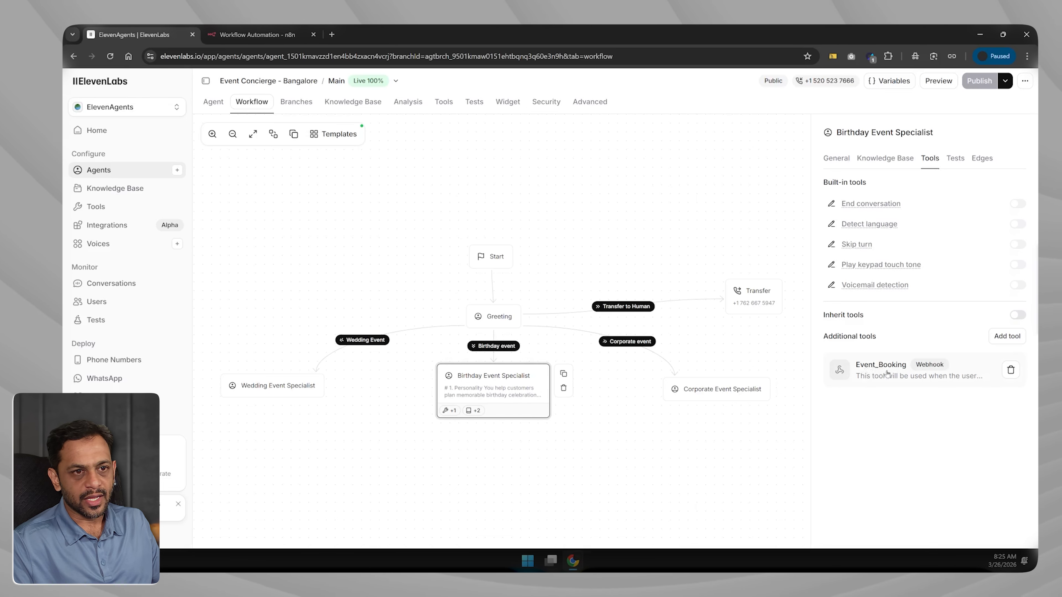
pyautogui.hotkey('ctrl', 'Tab')
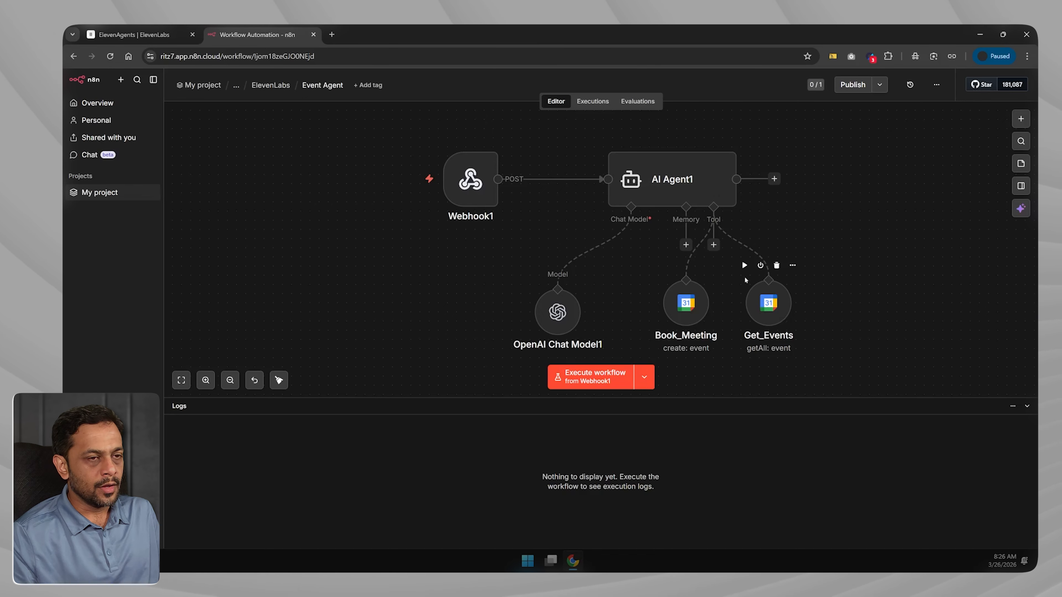
pyautogui.moveTo(777, 314)
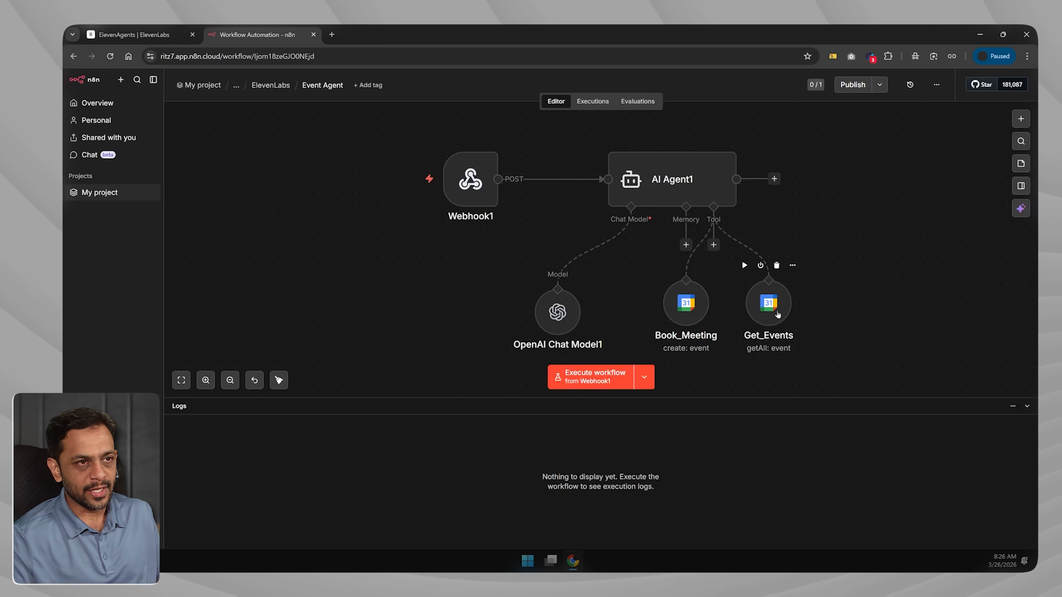
# In ElevenLabs, start adding a Cal.com integration with API Key as the credential type
pyautogui.click(138, 35)
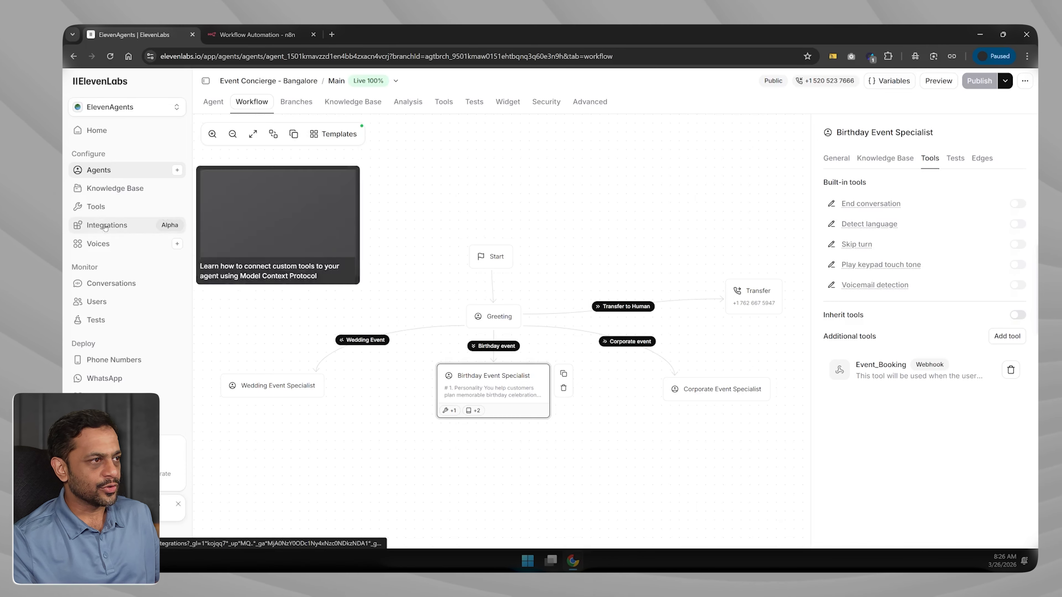
pyautogui.click(96, 229)
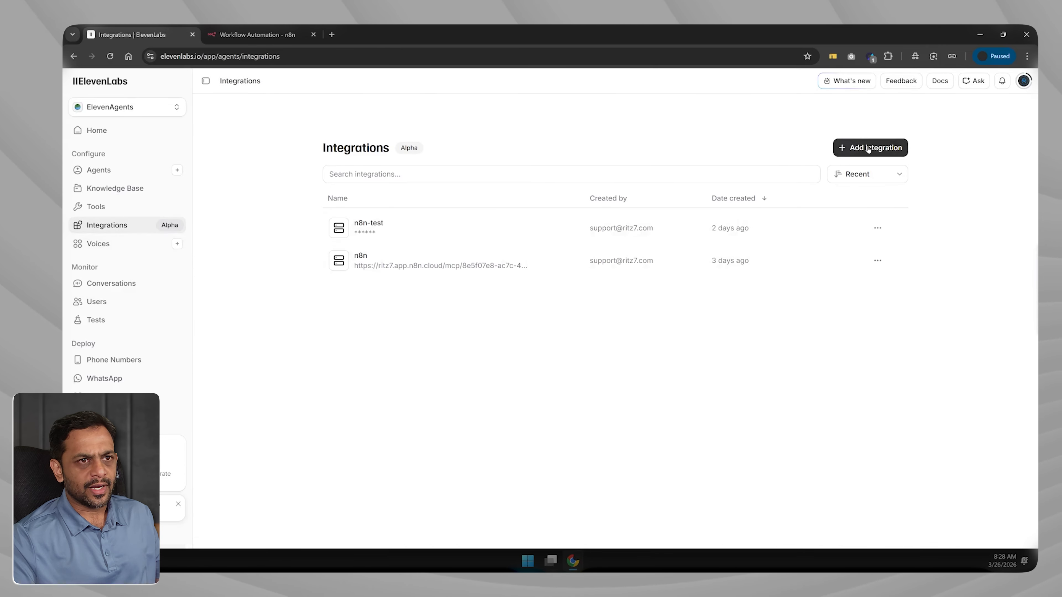
pyautogui.click(868, 148)
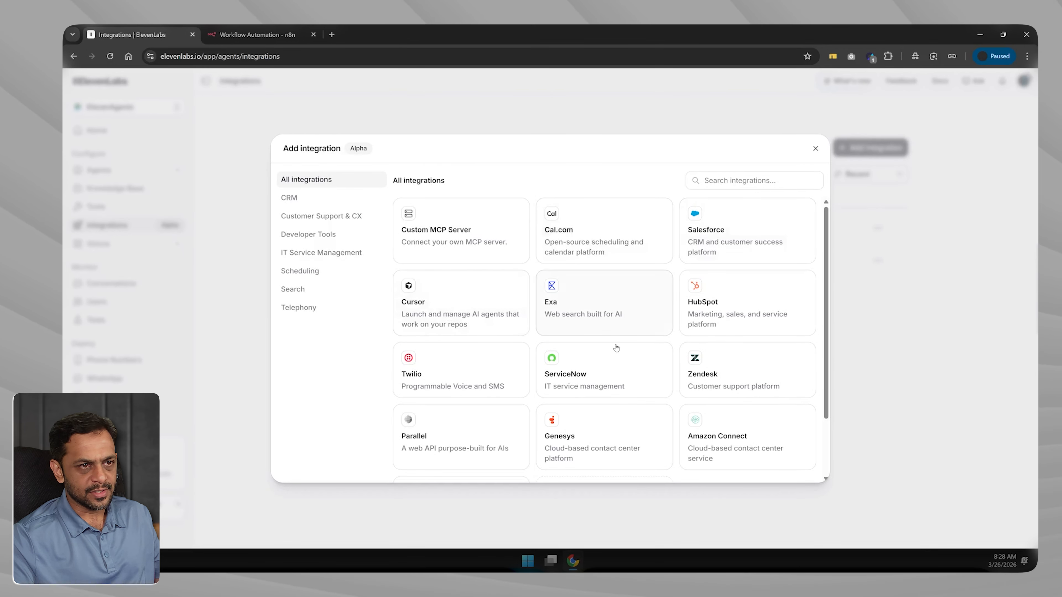
pyautogui.scroll(-2, 616, 348)
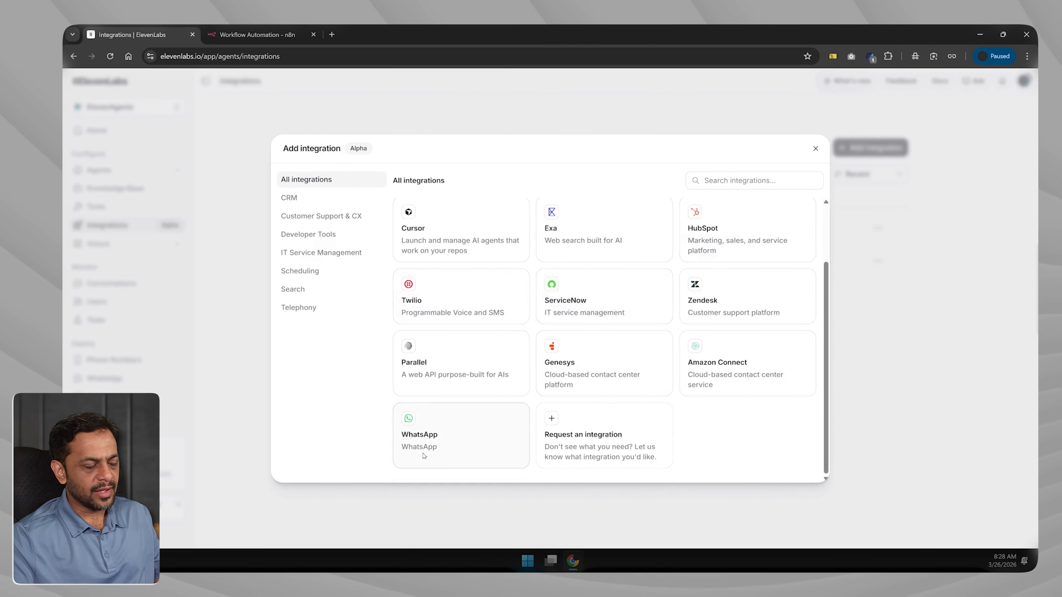
pyautogui.scroll(2, 475, 334)
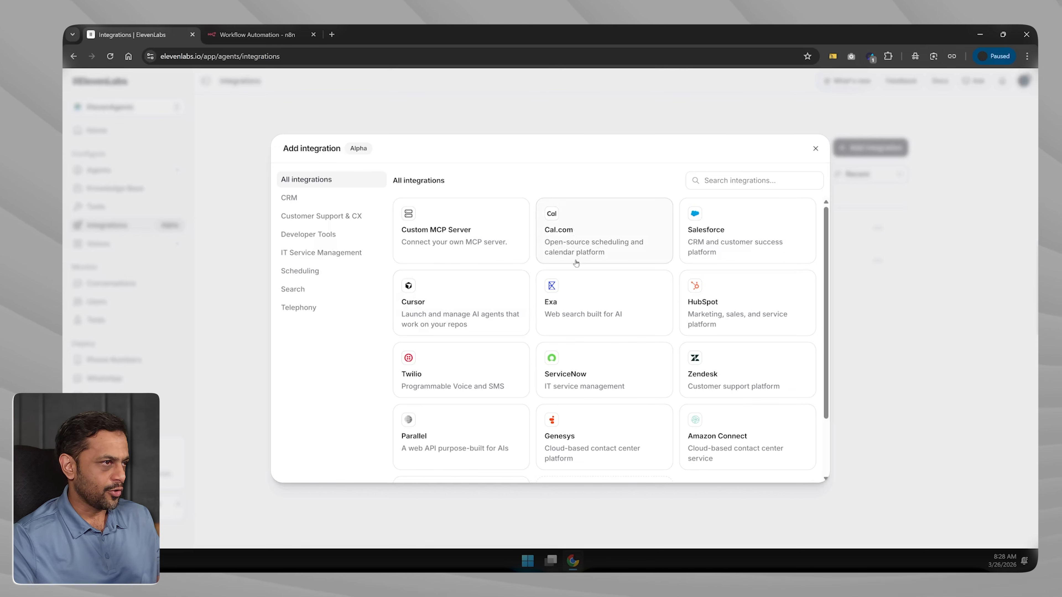
pyautogui.click(579, 238)
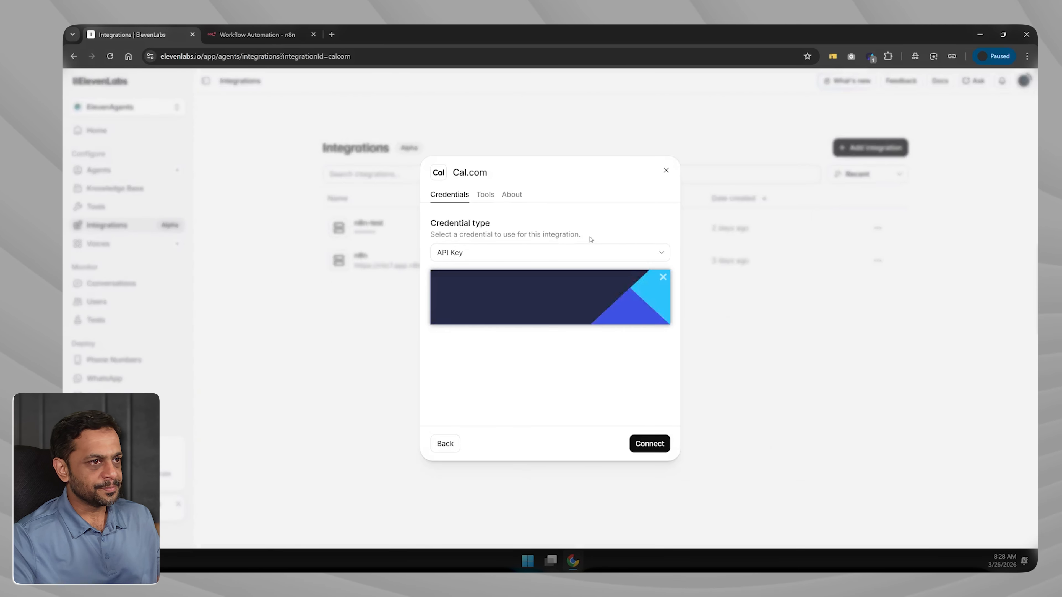
pyautogui.click(663, 278)
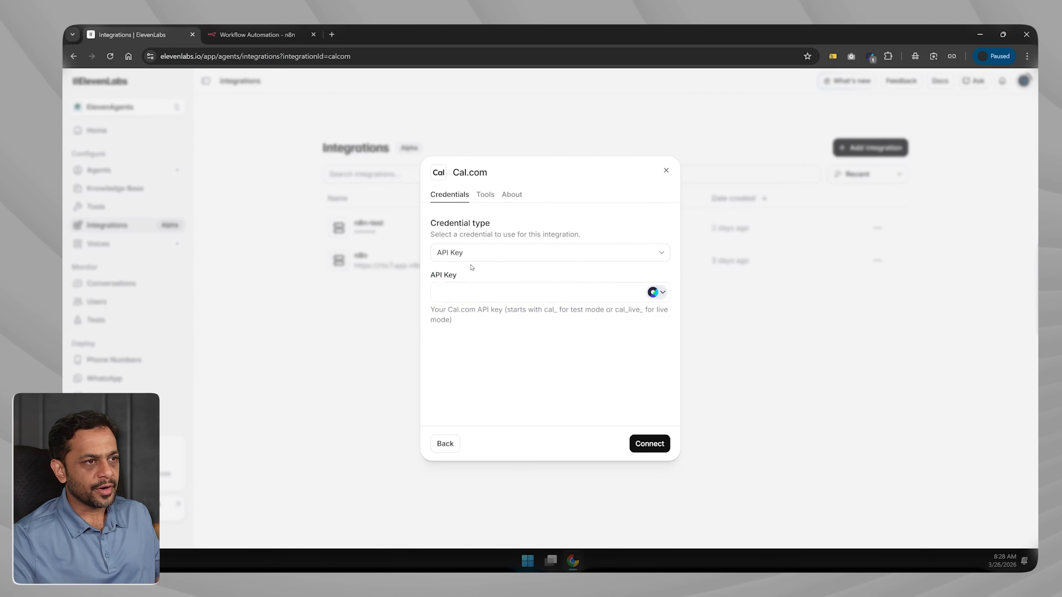
pyautogui.click(464, 255)
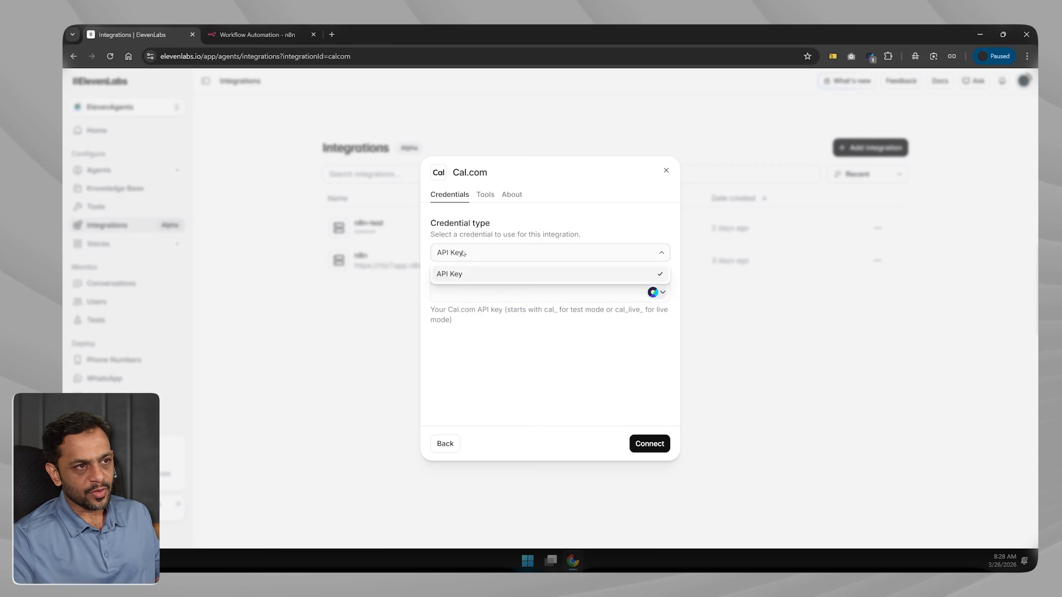
pyautogui.click(460, 292)
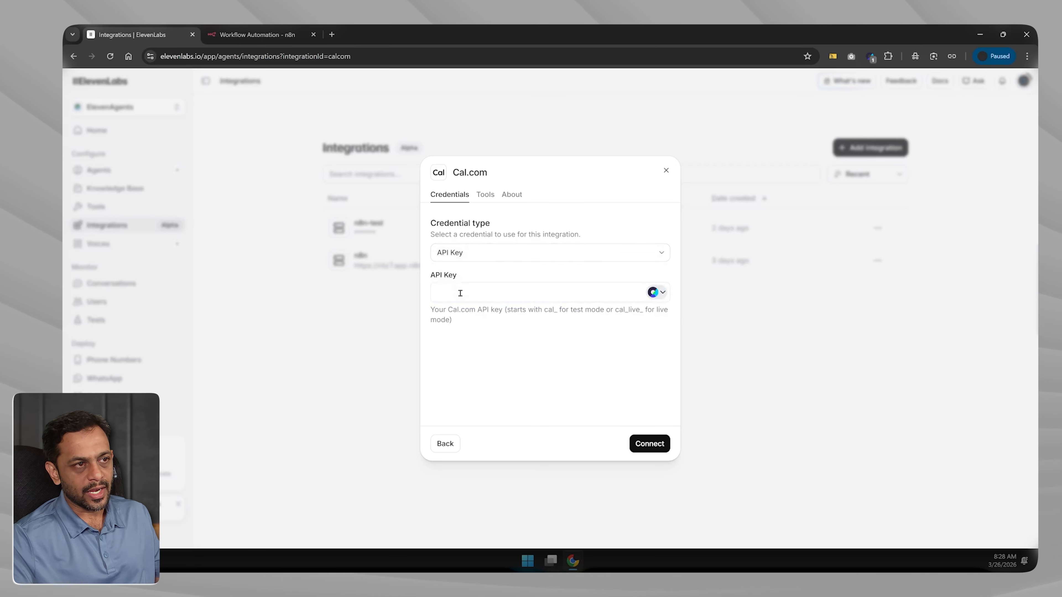
# Open Cal.com in a new browser tab and go to its API keys settings
pyautogui.click(331, 34)
pyautogui.write('cal.com')
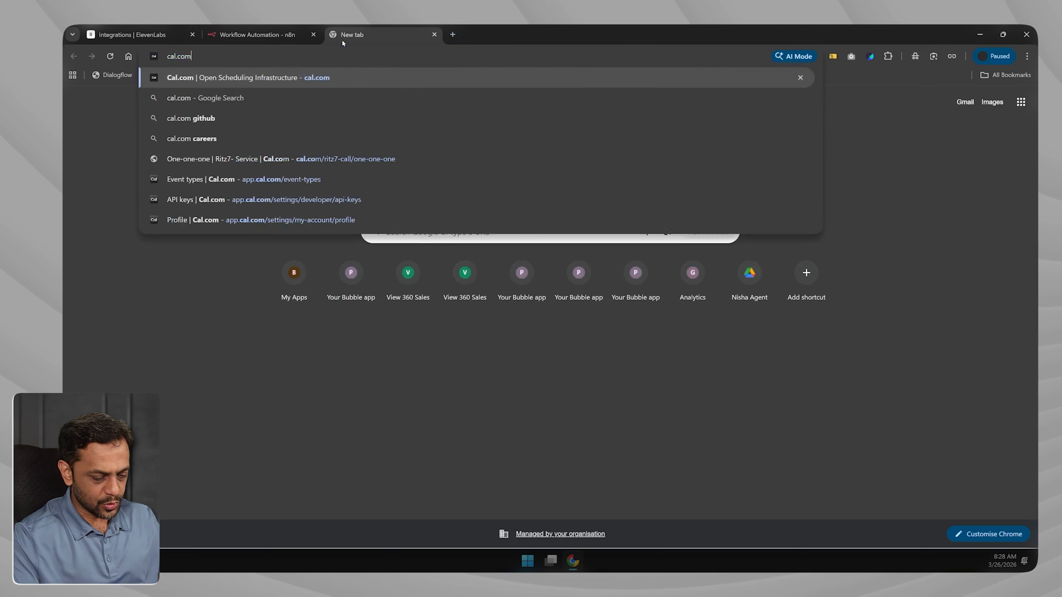
pyautogui.press('Return')
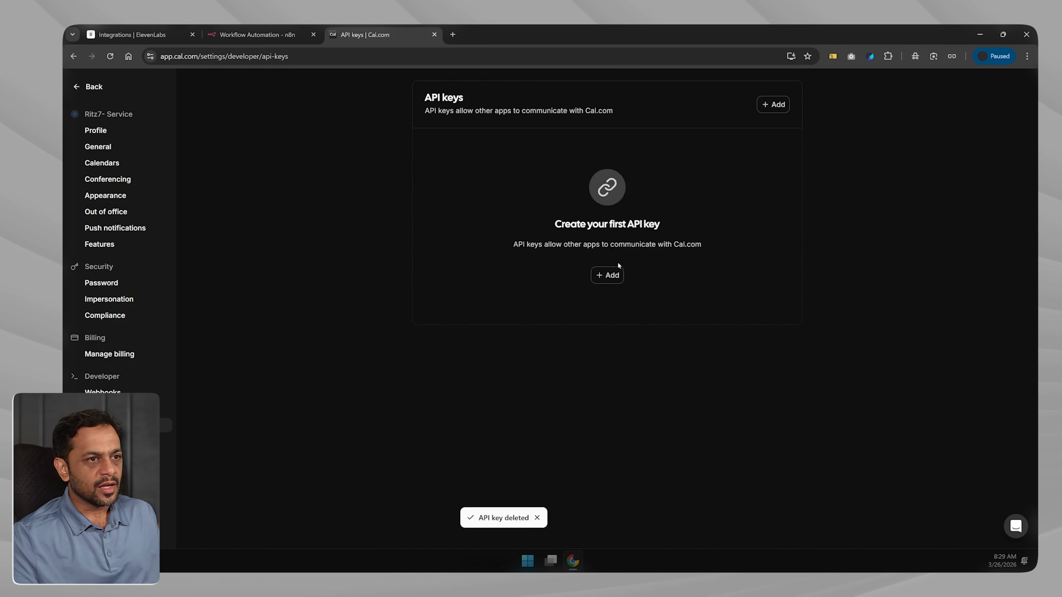
# Create a Cal.com API key named "1000-Days ElevenLabs" that expires in 7 days, and copy the key
pyautogui.click(609, 275)
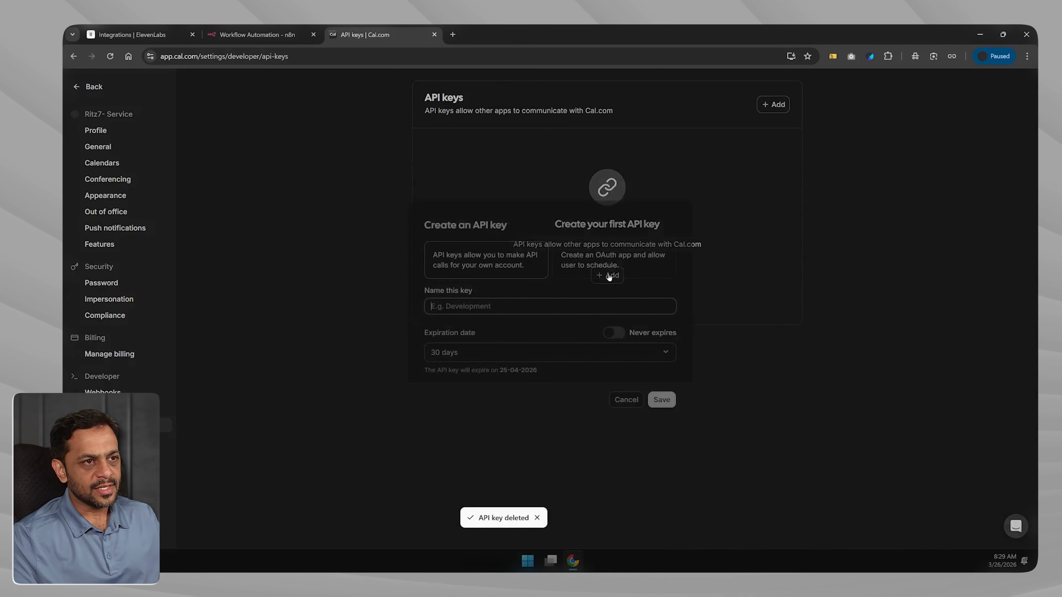
pyautogui.write('10')
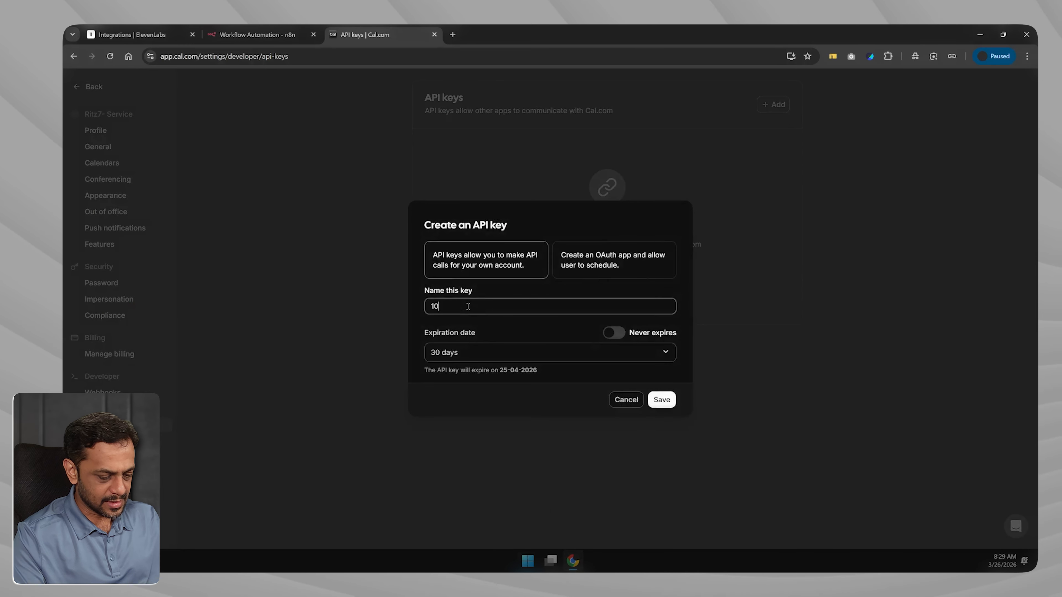
pyautogui.write('00-Days ElevenLabs')
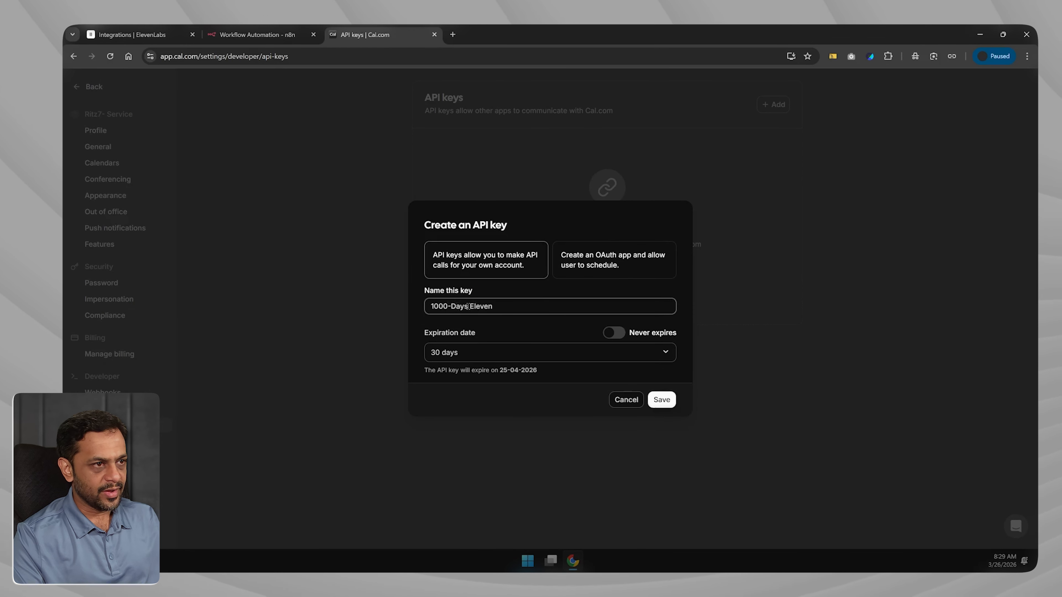
pyautogui.click(444, 352)
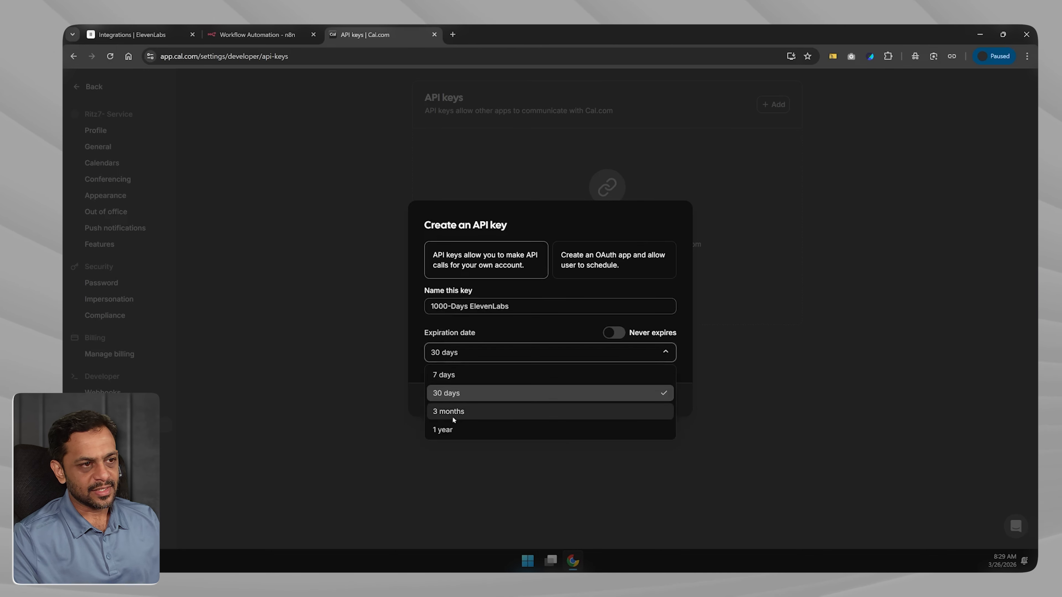
pyautogui.click(454, 374)
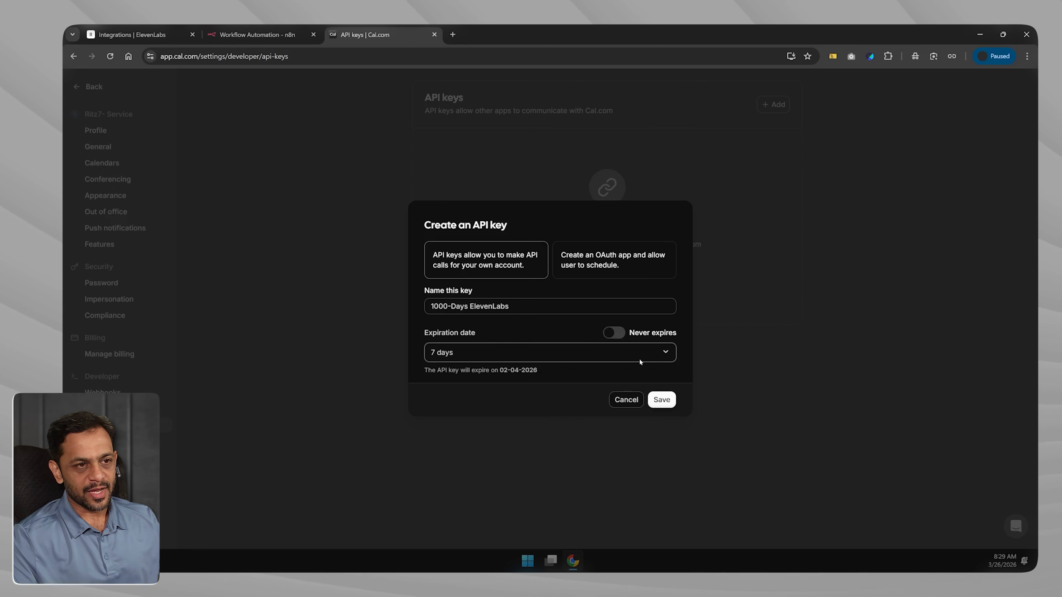
pyautogui.click(663, 400)
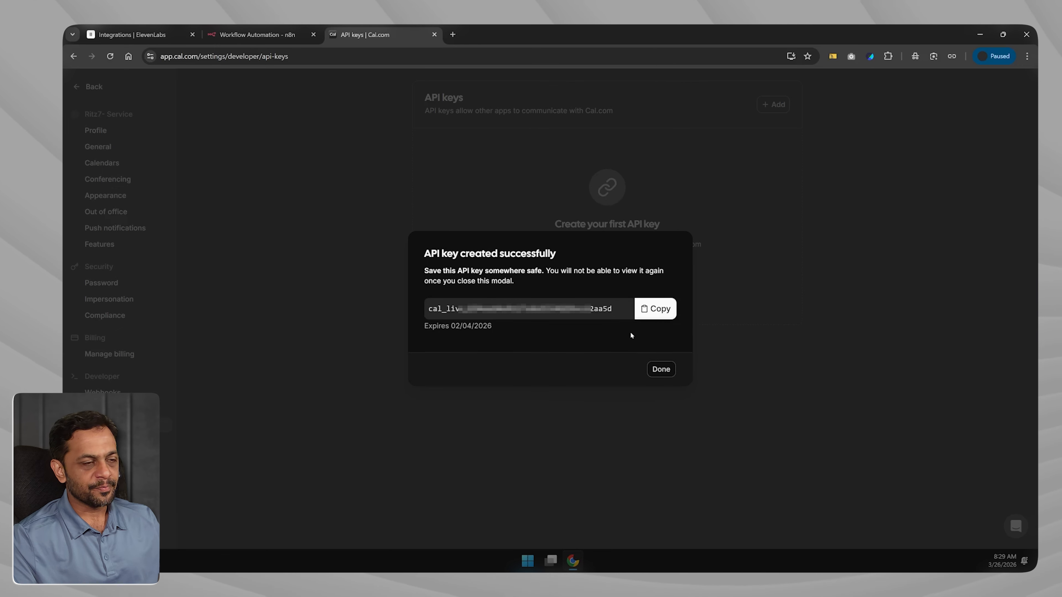
pyautogui.click(655, 308)
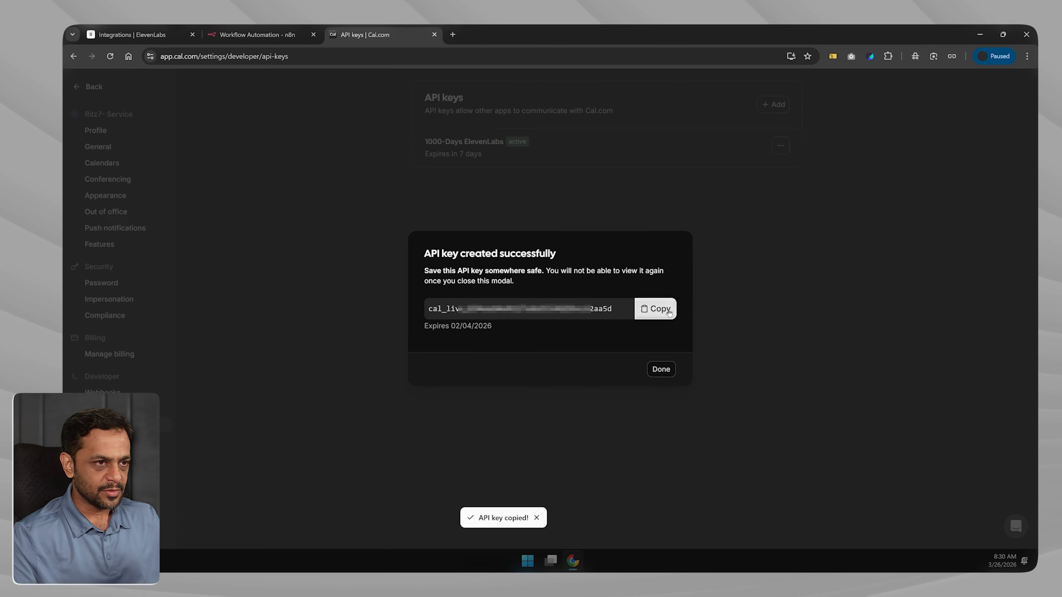
pyautogui.click(661, 370)
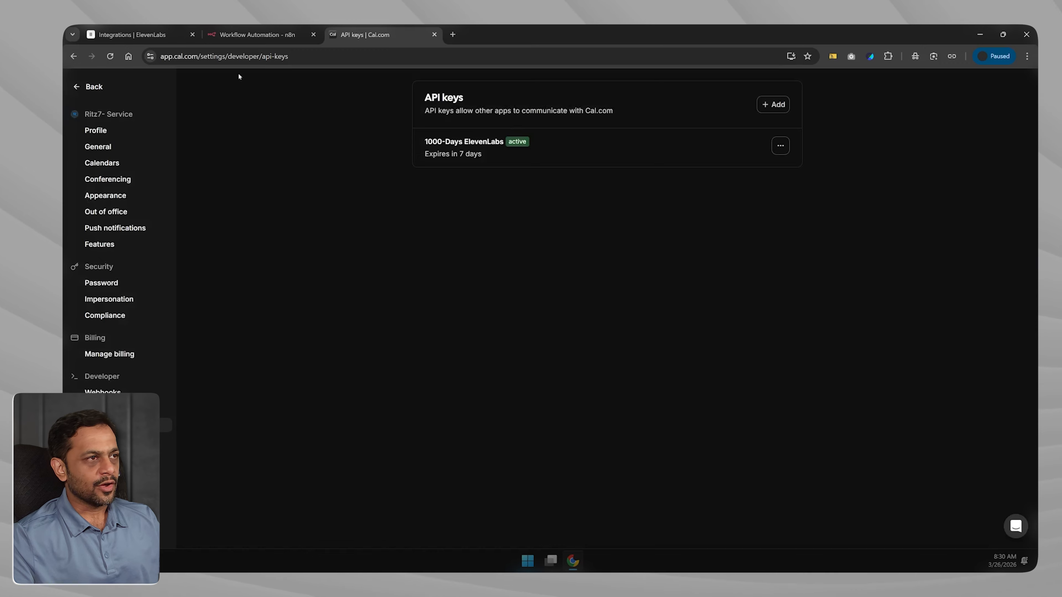
# Switch back to ElevenLabs, paste the API key into the Cal.com integration and connect it
pyautogui.click(134, 34)
pyautogui.click(461, 289)
pyautogui.hotkey('ctrl', 'v')
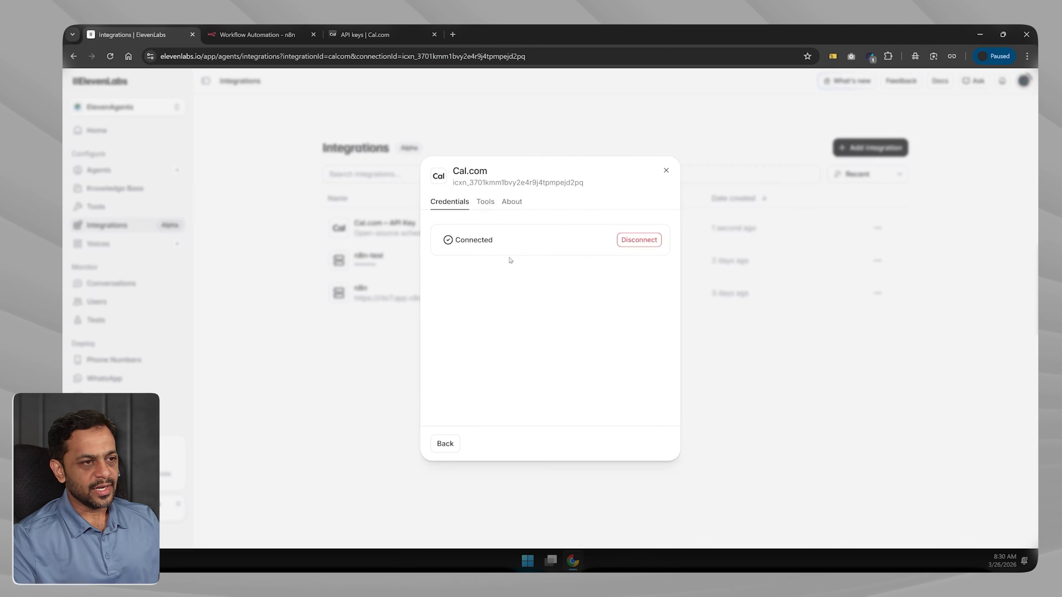
pyautogui.click(666, 171)
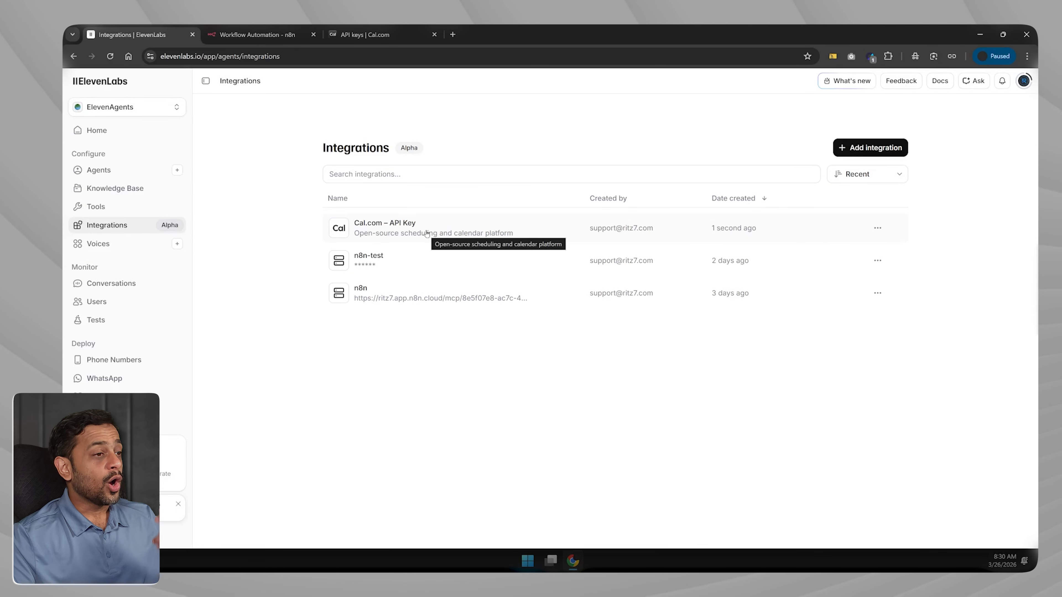
# Start adding integration tools from the Cal.com – API Key connection, with Calcom Create Booking selected
pyautogui.click(90, 207)
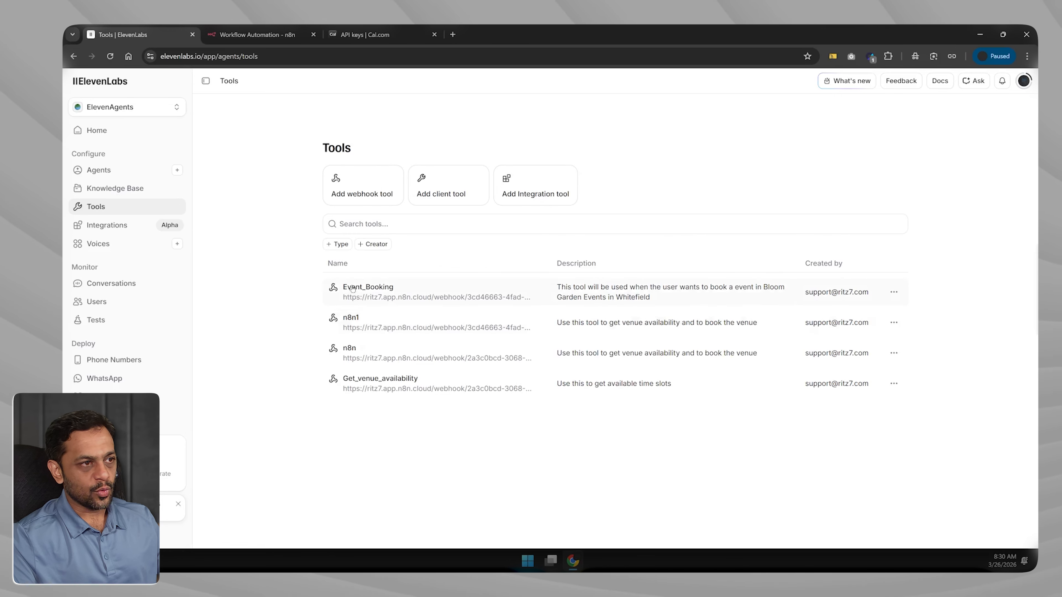
pyautogui.click(543, 192)
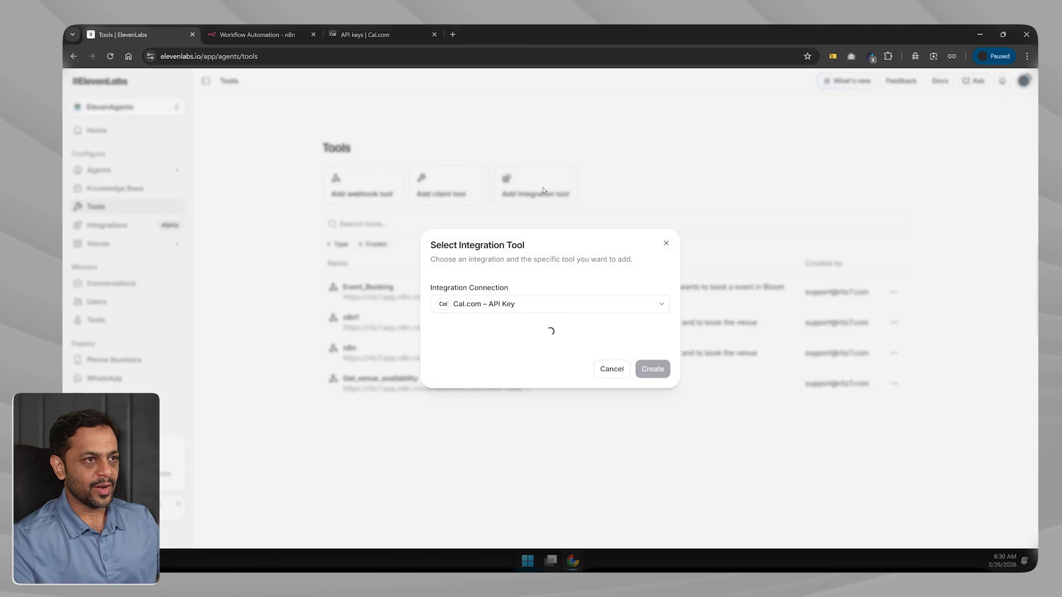
pyautogui.click(474, 253)
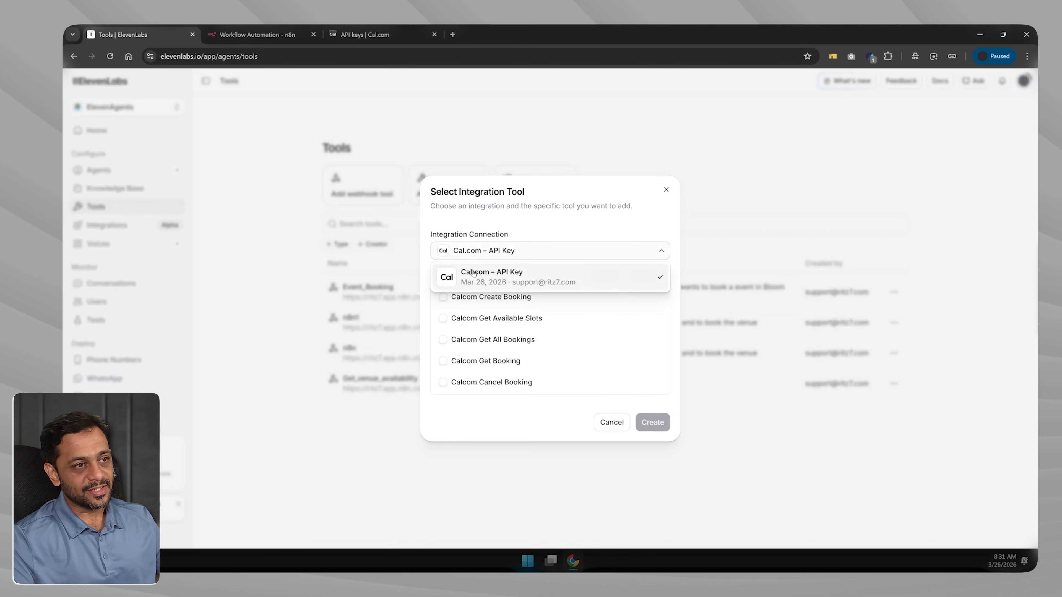
pyautogui.click(485, 276)
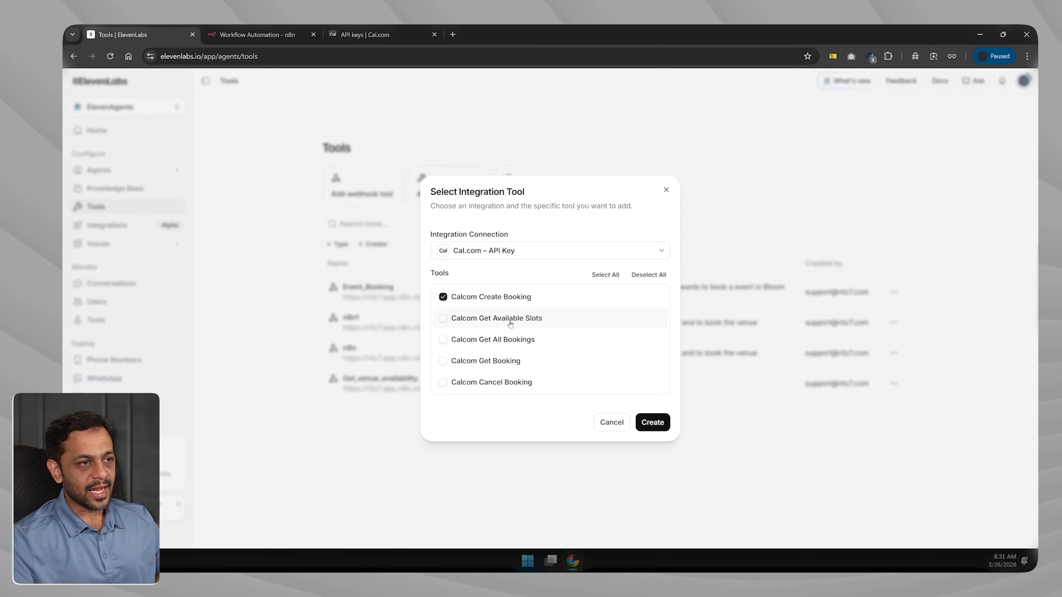
# Also select Calcom Get Available Slots, Get All Bookings, Get Booking and Cancel Booking, and create the five Cal.com tools
pyautogui.click(442, 319)
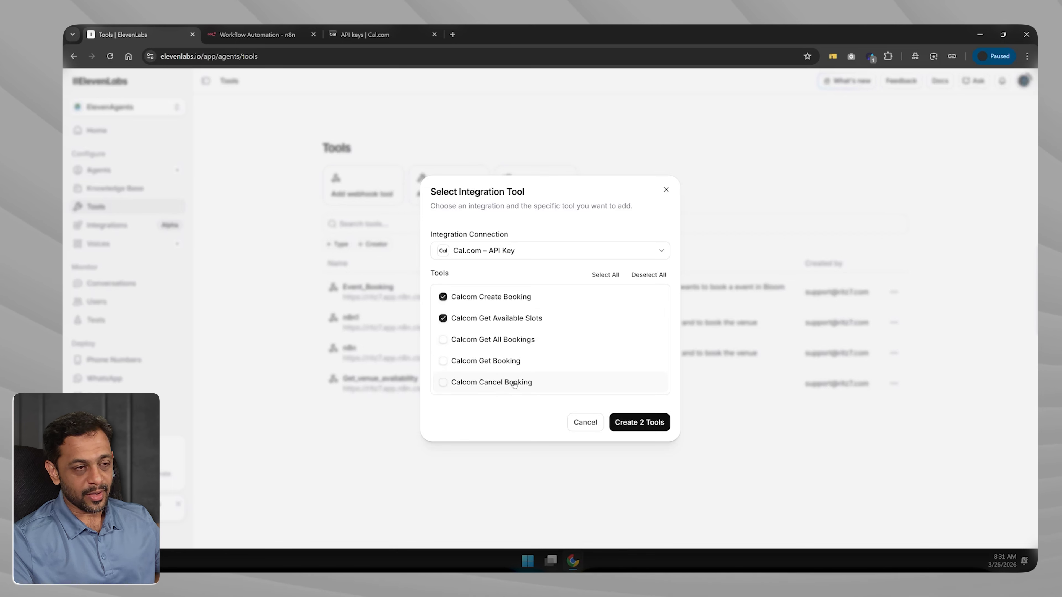
pyautogui.click(443, 340)
pyautogui.click(442, 362)
pyautogui.click(443, 383)
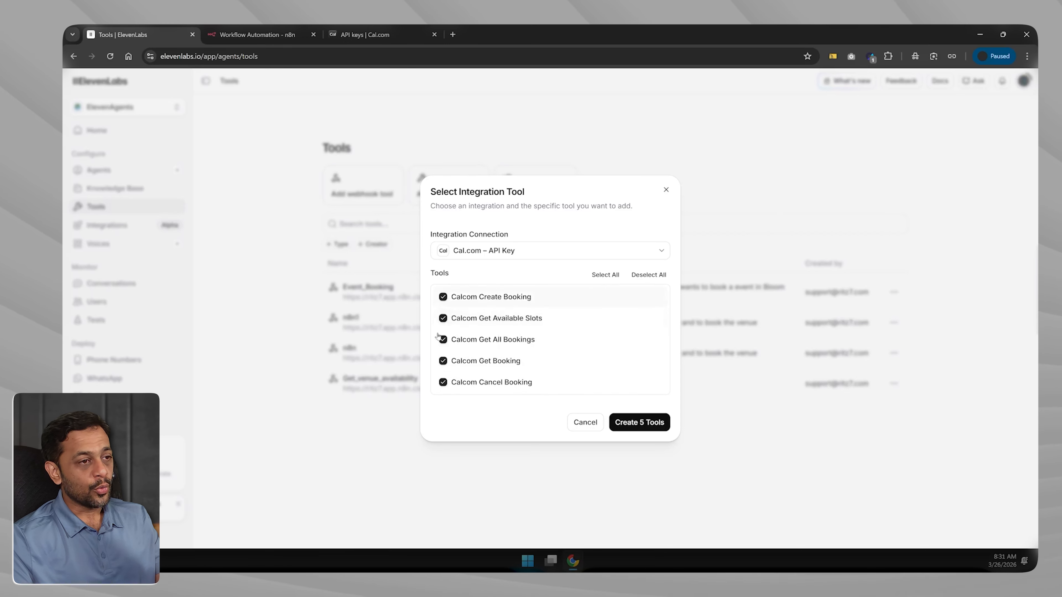
pyautogui.click(632, 423)
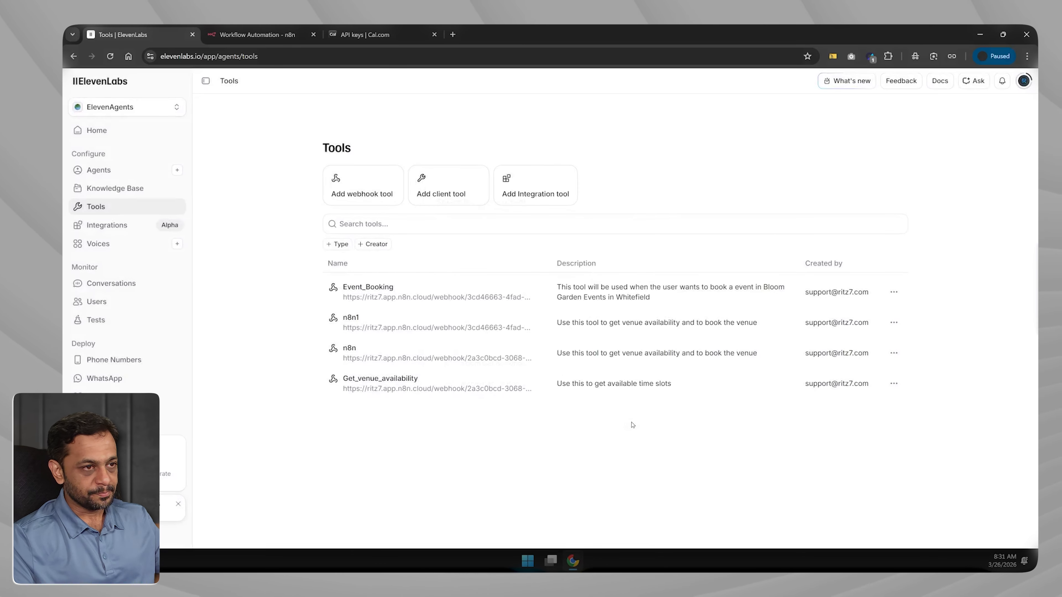
# Review the tools that can be added to the Event Concierge - Bangalore agent, comparing them with the Event Agent workflow in n8n
pyautogui.click(99, 170)
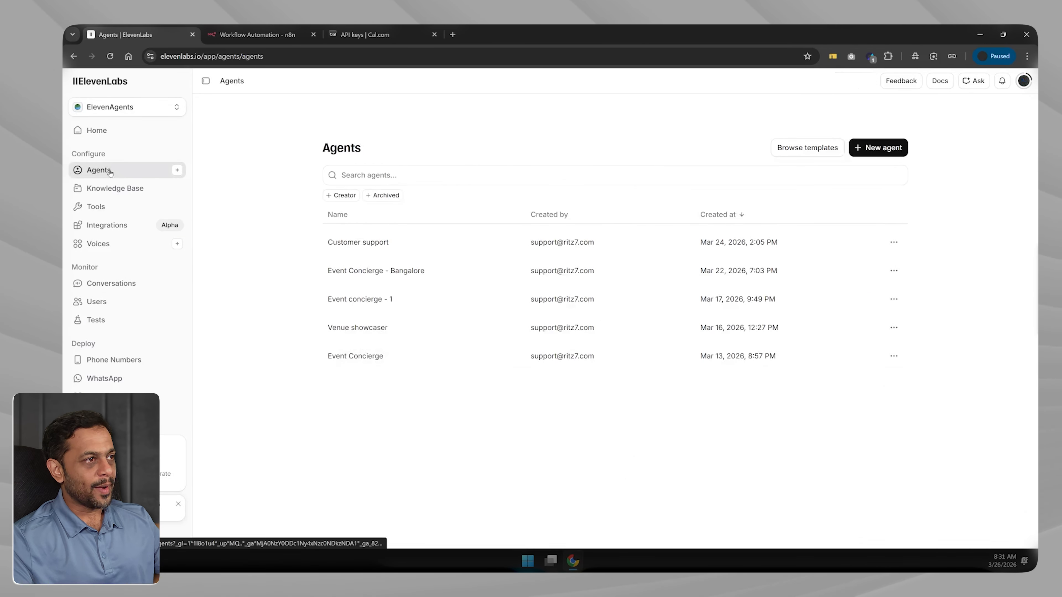
pyautogui.click(361, 271)
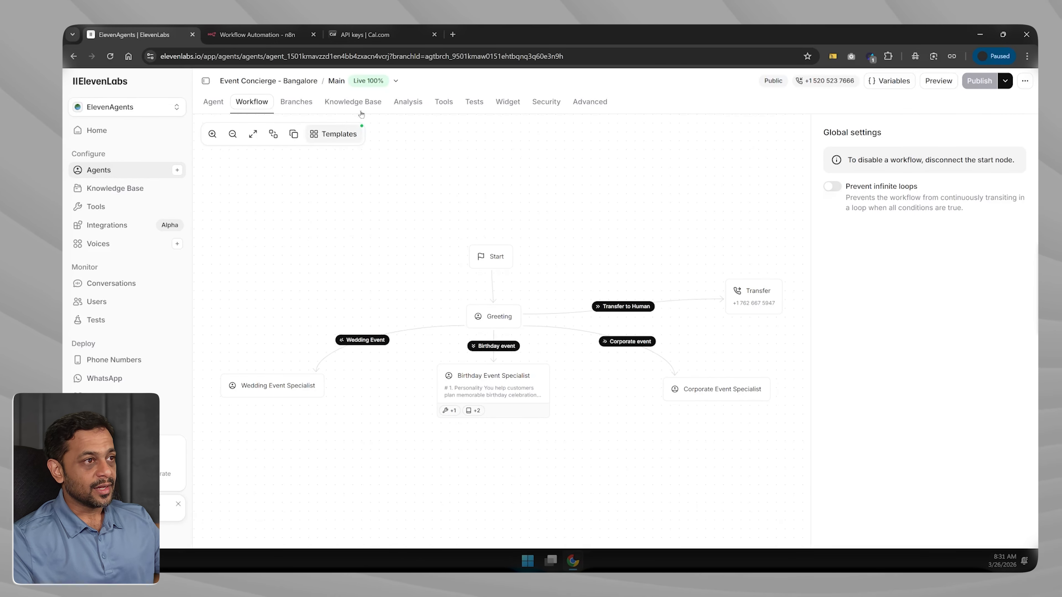
pyautogui.click(436, 104)
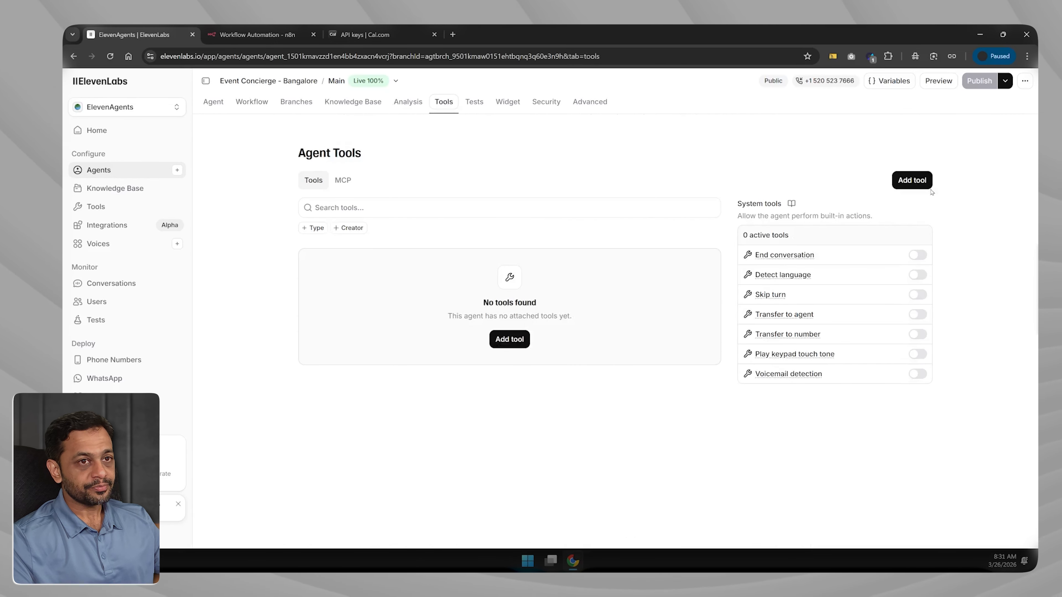
pyautogui.click(919, 184)
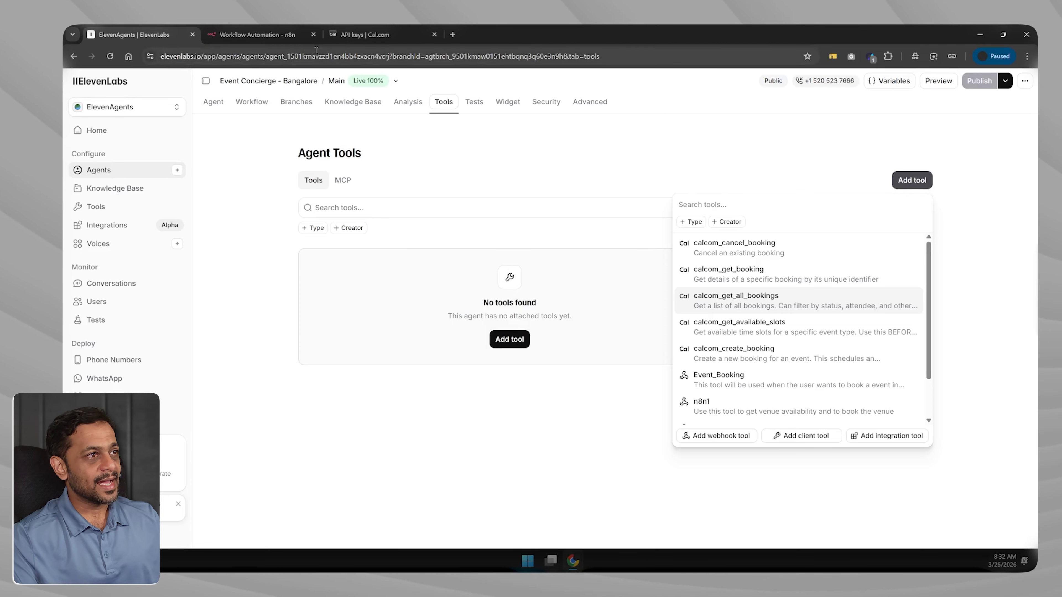
pyautogui.hotkey('ctrl', 'Tab')
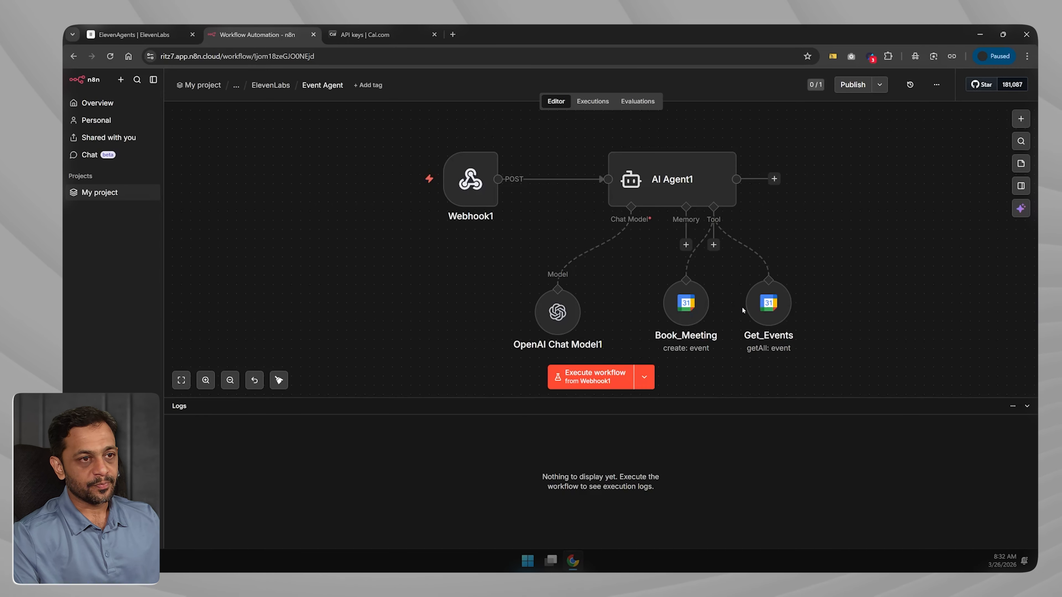
pyautogui.click(130, 35)
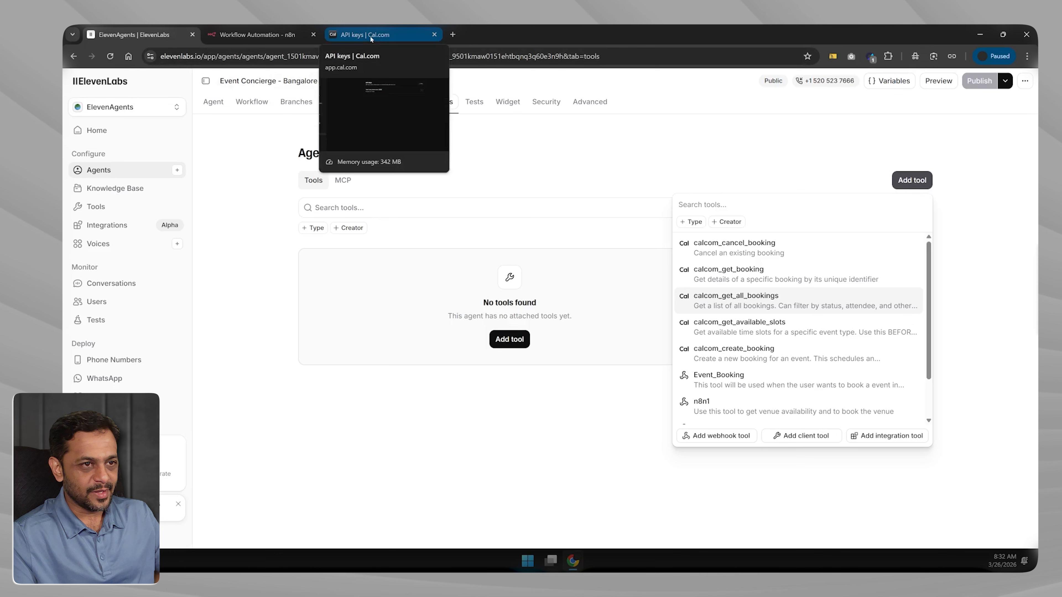
pyautogui.click(486, 172)
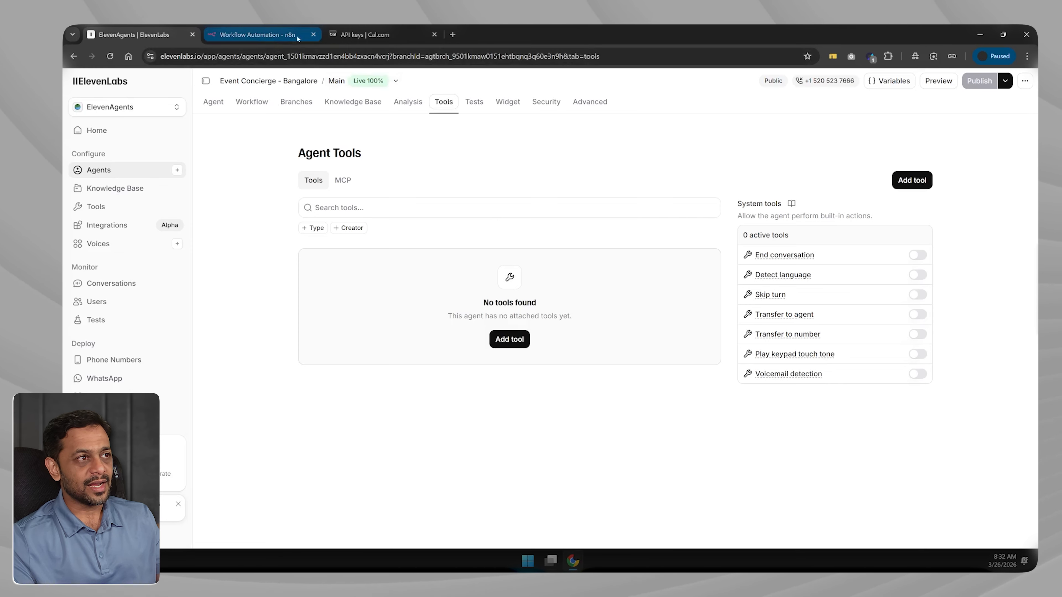
# In the agent's workflow, examine the Birthday Event Specialist's tools and the options for adding another tool
pyautogui.click(257, 34)
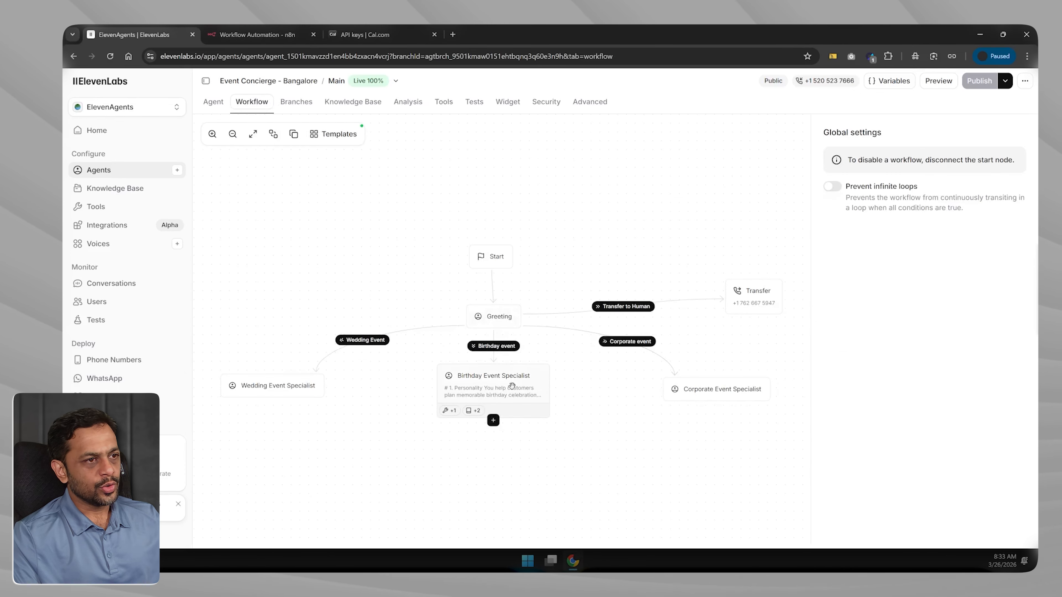
pyautogui.click(503, 389)
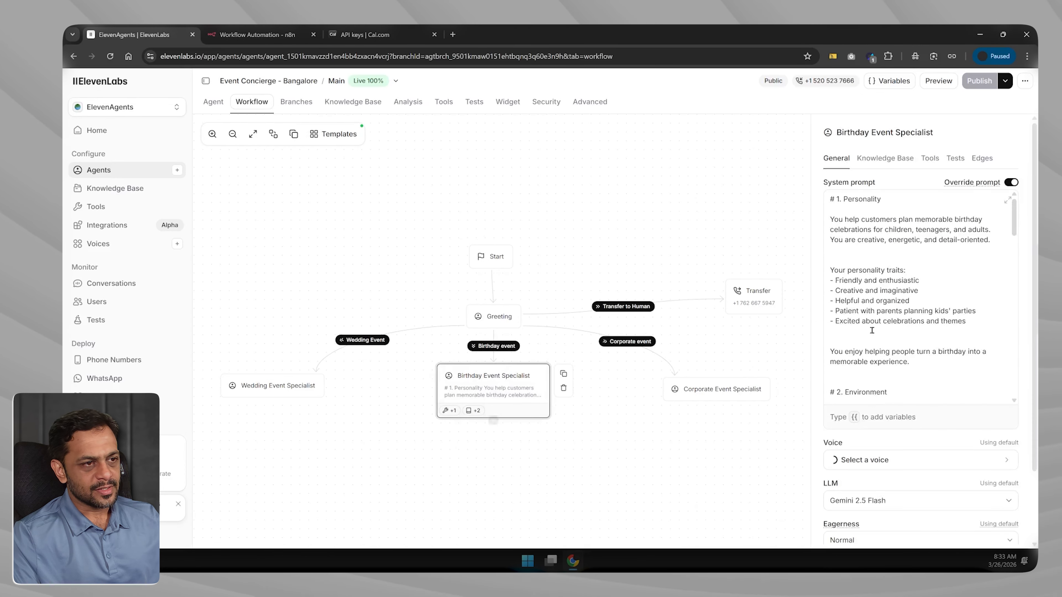
pyautogui.click(929, 158)
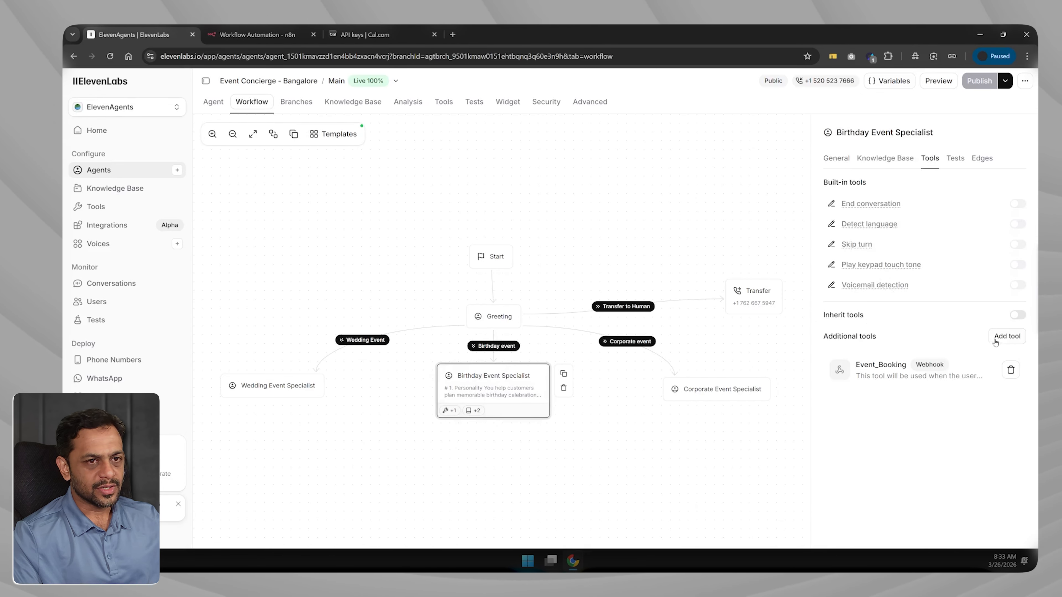
pyautogui.click(1006, 336)
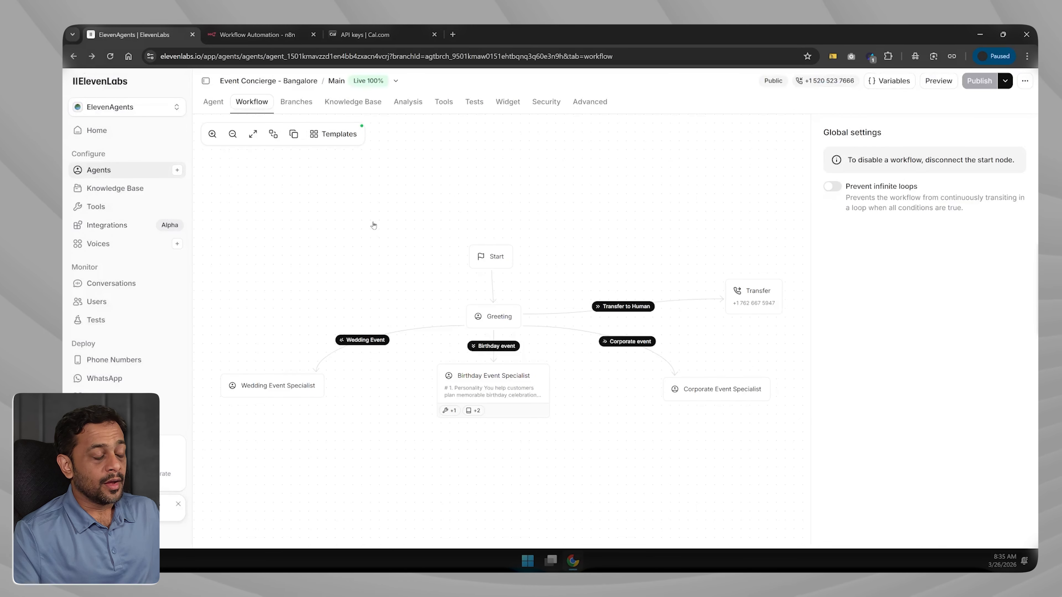
# Start a new Custom MCP Server integration and look through its configuration form down to the tool settings
pyautogui.click(106, 226)
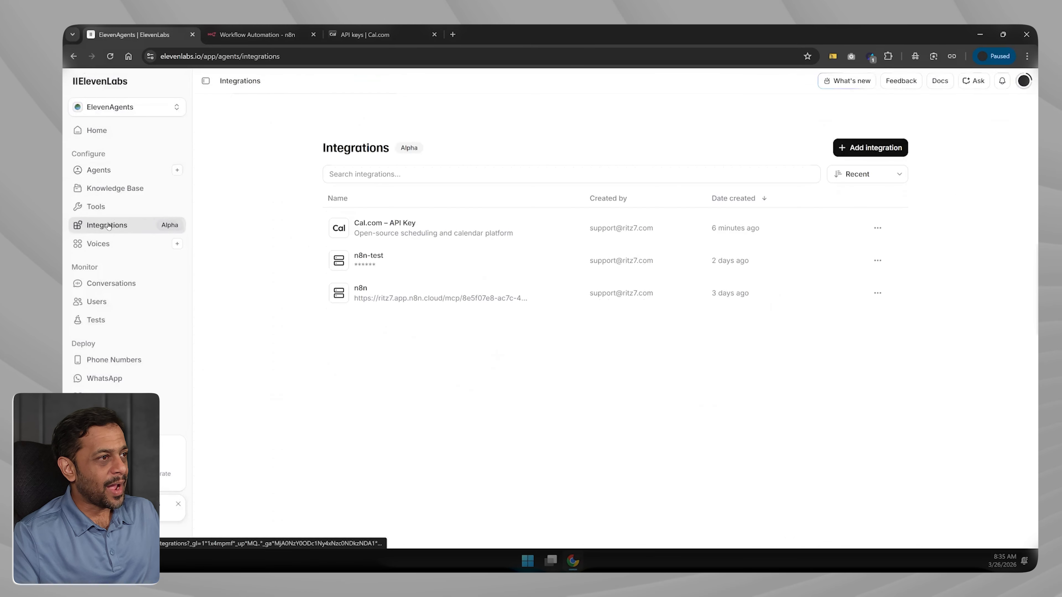
pyautogui.click(870, 148)
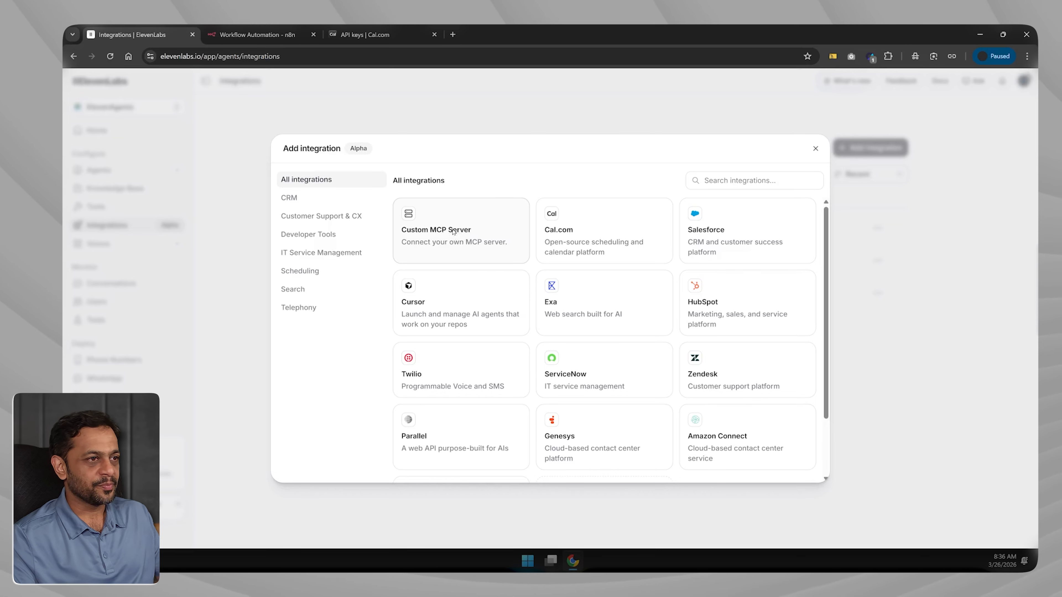
pyautogui.click(454, 232)
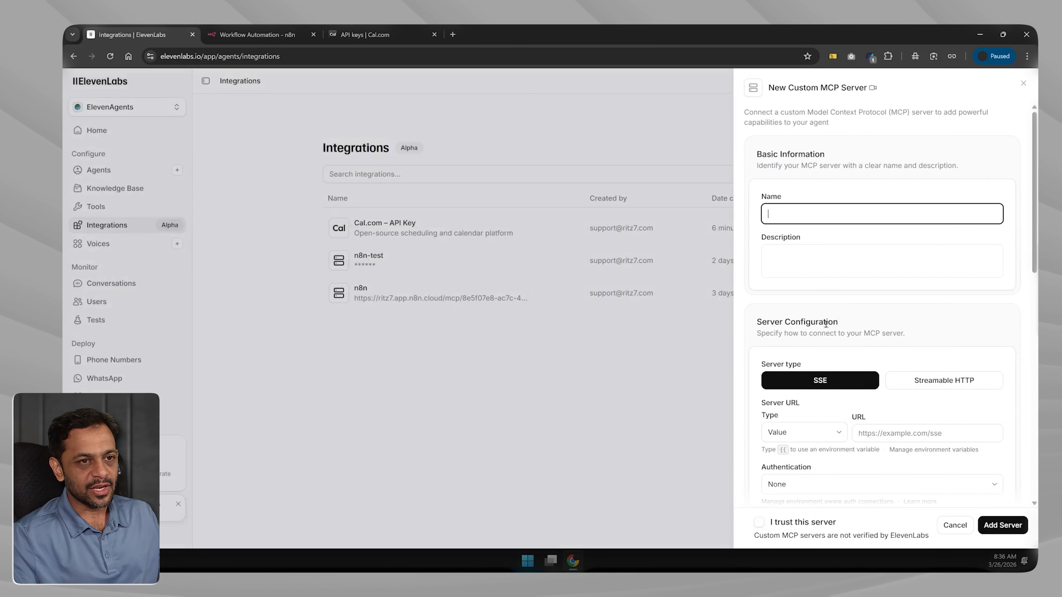
pyautogui.scroll(-10, 841, 412)
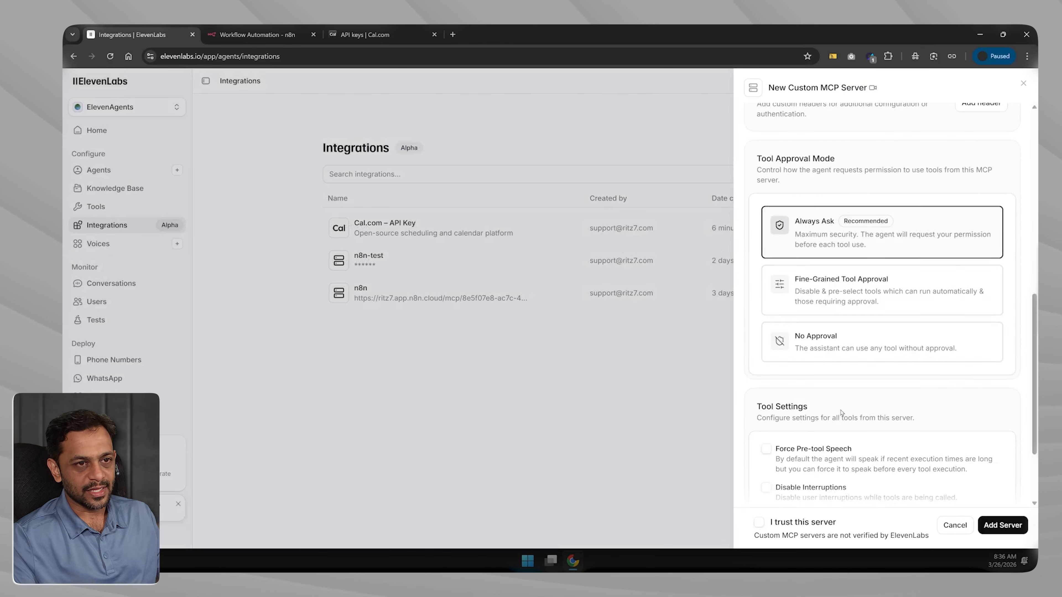
# Switch to the MCP workflow in n8n and search the available nodes for "mcp ser" to locate the MCP Server Trigger
pyautogui.click(263, 36)
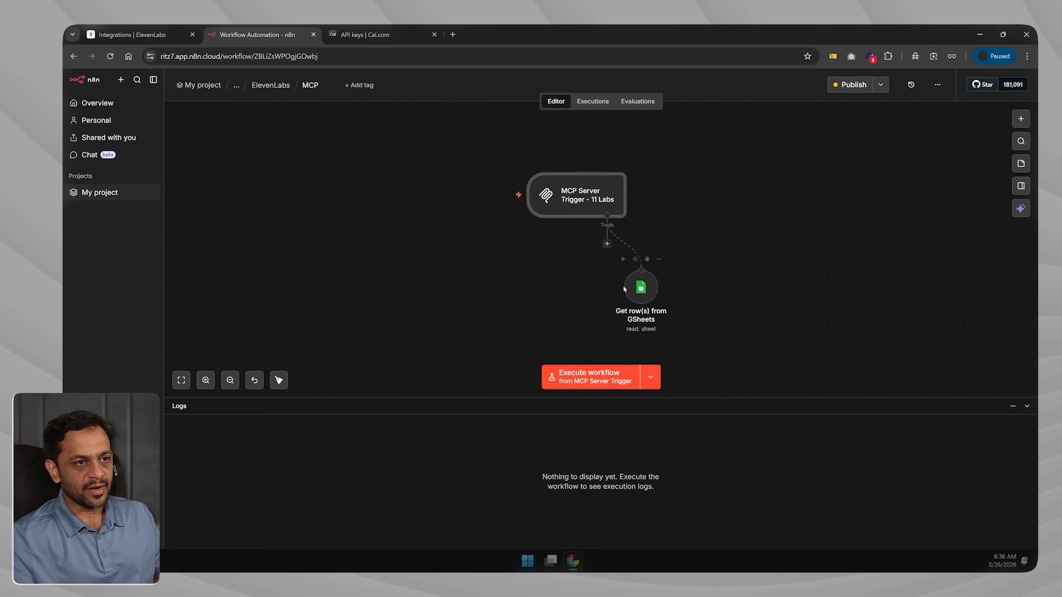
pyautogui.moveTo(636, 292); pyautogui.dragTo(643, 292)
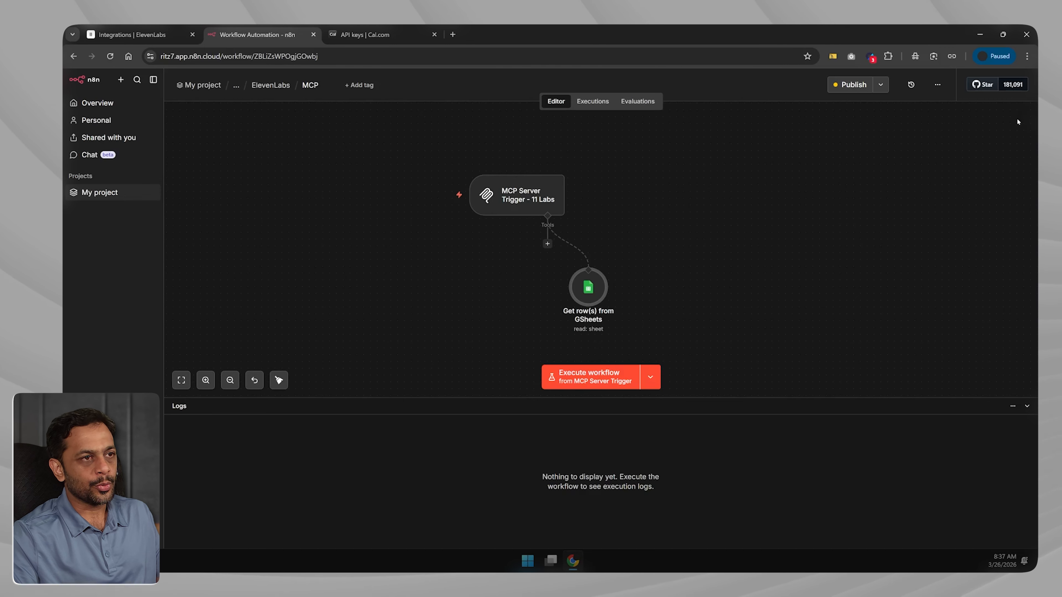
pyautogui.click(1020, 119)
pyautogui.write('mcp')
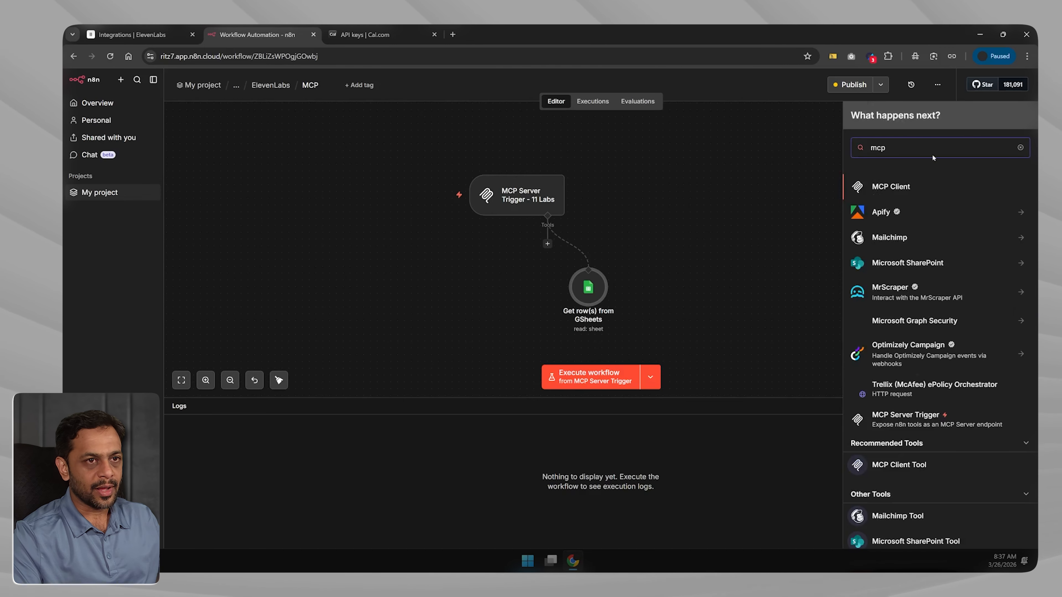
pyautogui.write(' ser')
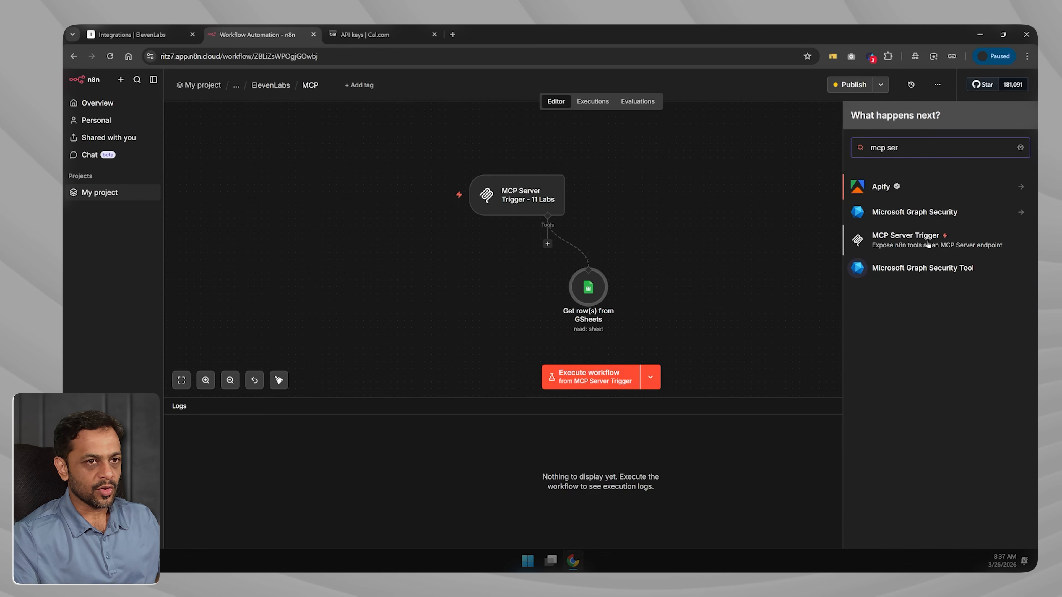
pyautogui.click(696, 218)
# Copy the production URL of the MCP Server Trigger - 11 Labs node and keep its authentication set to None
pyautogui.doubleClick(508, 203)
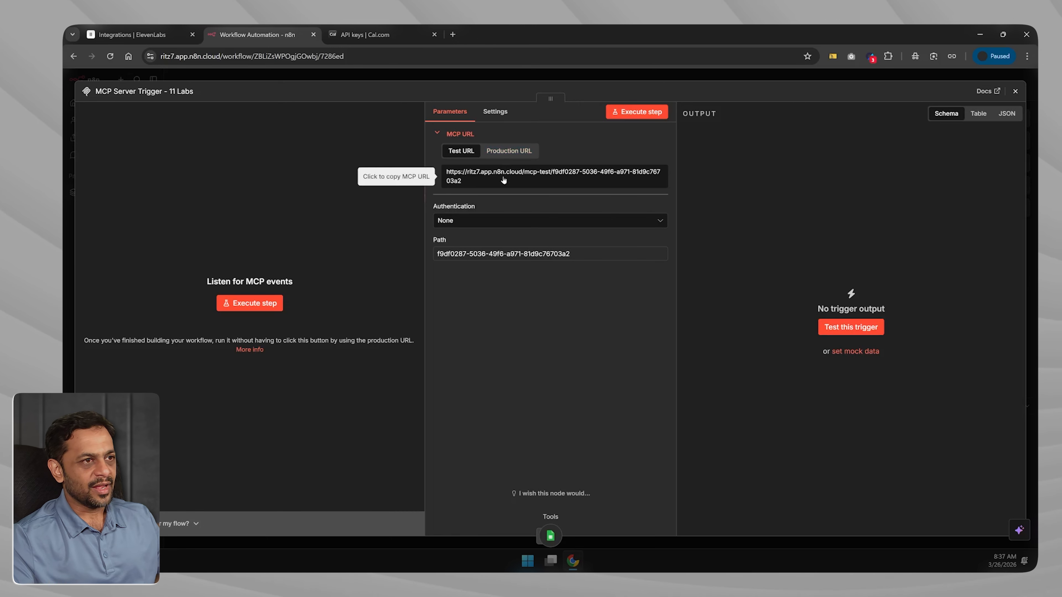
pyautogui.click(506, 152)
pyautogui.click(506, 172)
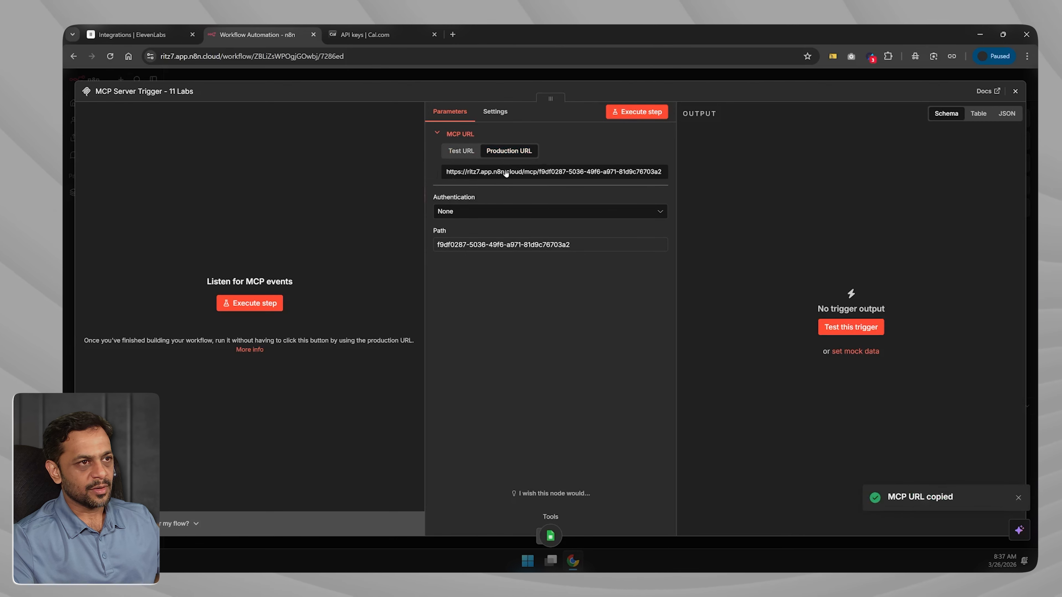
pyautogui.click(445, 216)
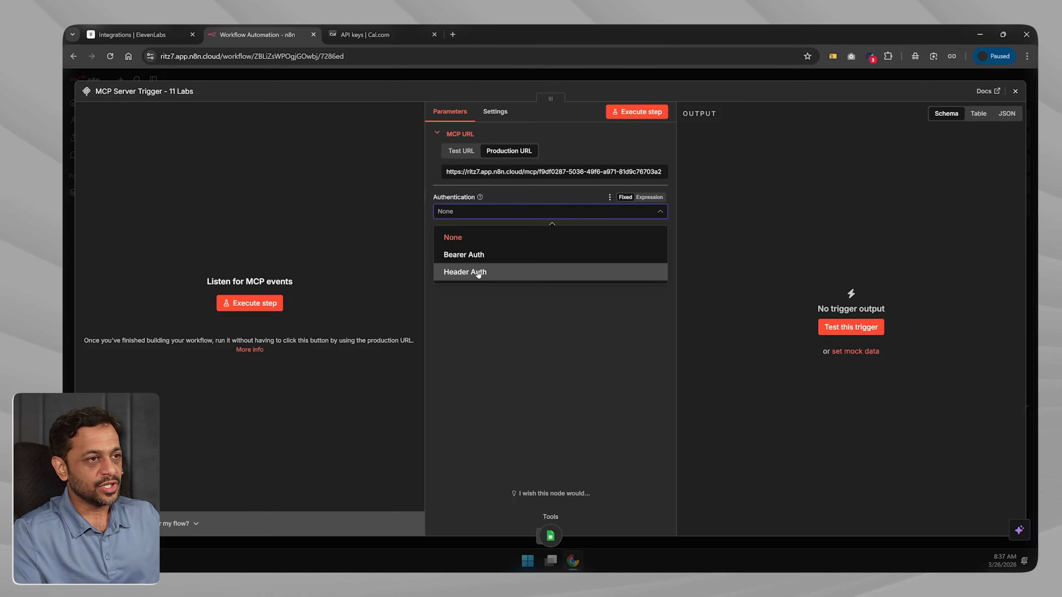
pyautogui.click(463, 237)
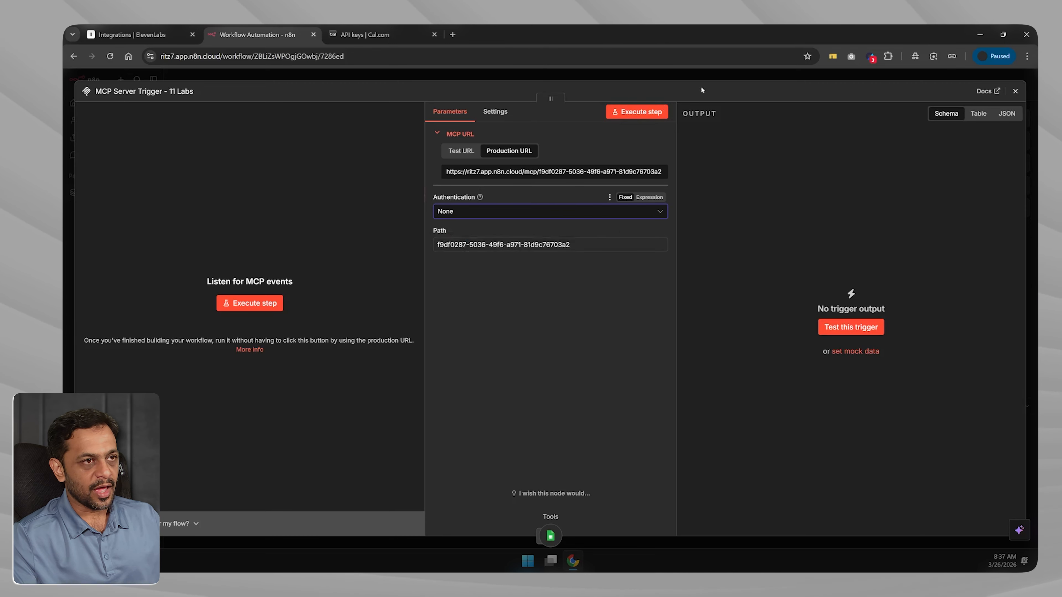
pyautogui.click(718, 77)
# Search the trigger's attachable tools for "google", and examine the Get row(s) from GSheets node with its Venue info spreadsheet
pyautogui.click(548, 244)
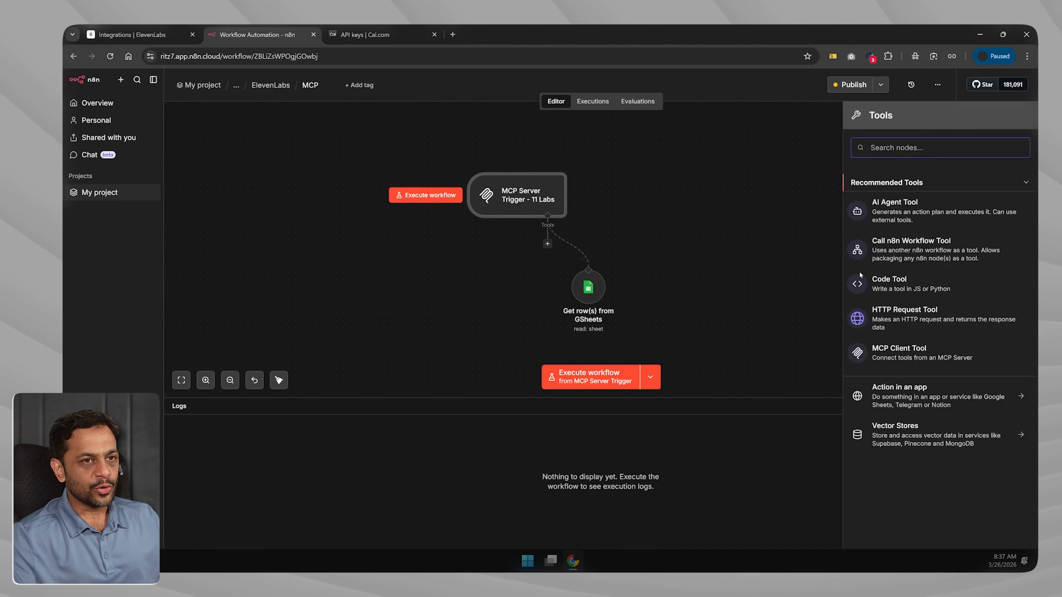
pyautogui.write('google')
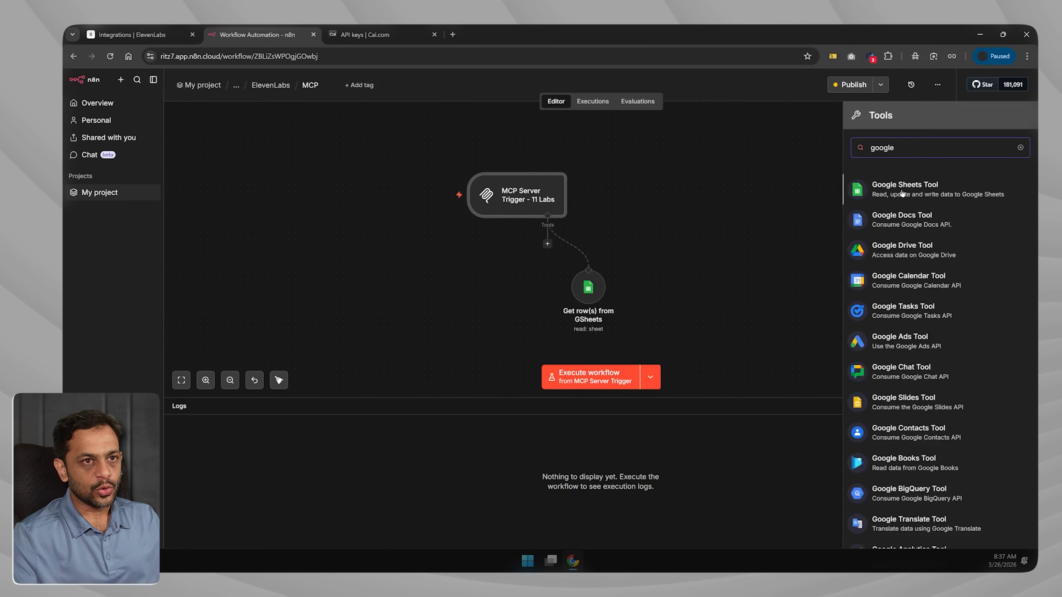
pyautogui.doubleClick(589, 287)
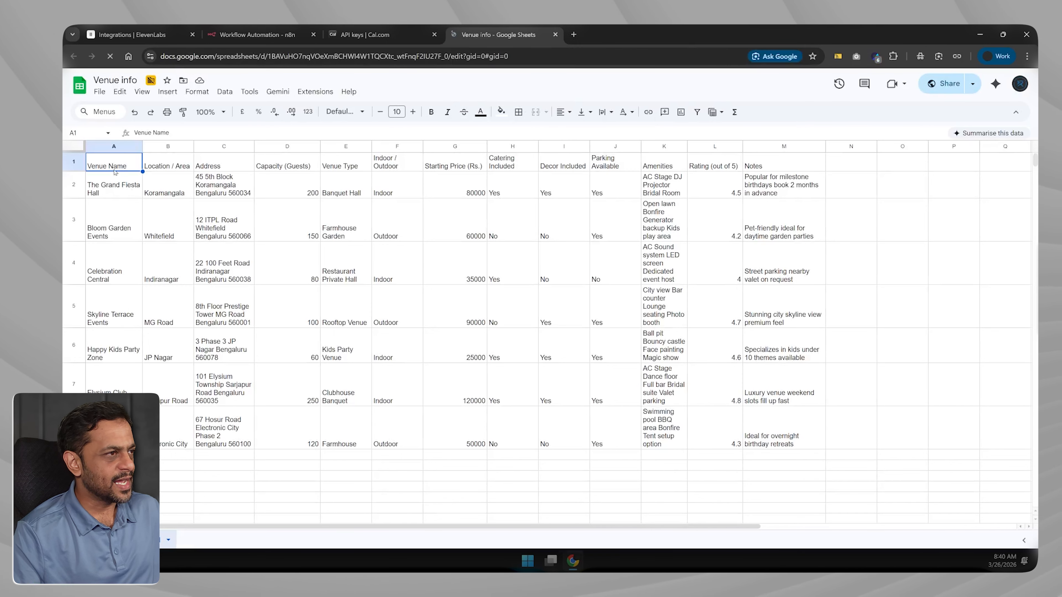
pyautogui.moveTo(110, 167); pyautogui.dragTo(792, 440)
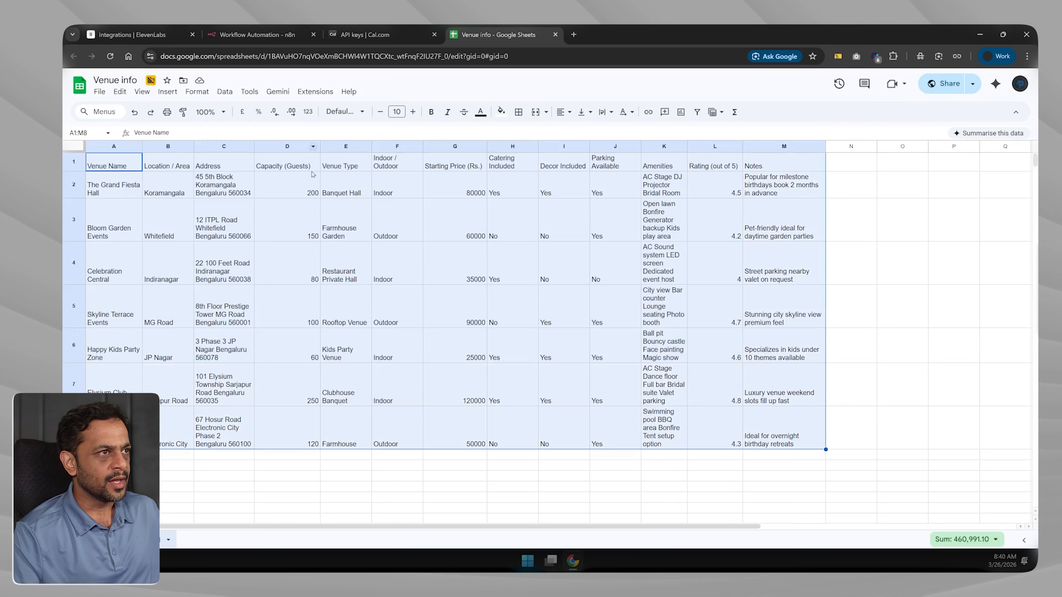
pyautogui.click(267, 36)
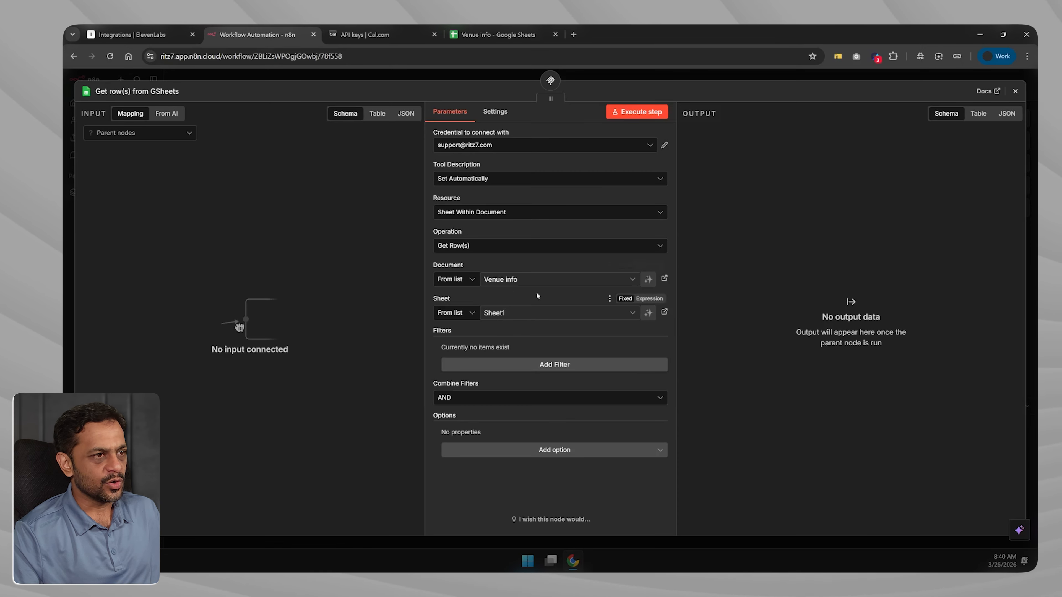
pyautogui.press('Escape')
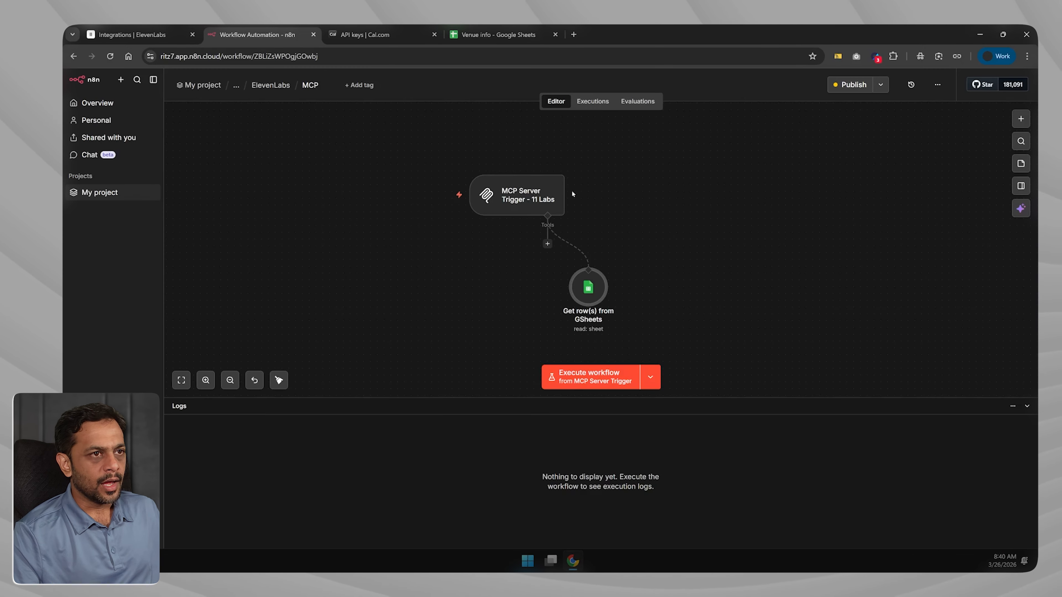
# Reopen the MCP Server Trigger - 11 Labs node and copy its production MCP URL again
pyautogui.doubleClick(520, 200)
pyautogui.click(509, 152)
pyautogui.click(515, 172)
pyautogui.press('Escape')
# Publish the MCP workflow in n8n and return to the New Custom MCP Server form in ElevenLabs
pyautogui.click(850, 86)
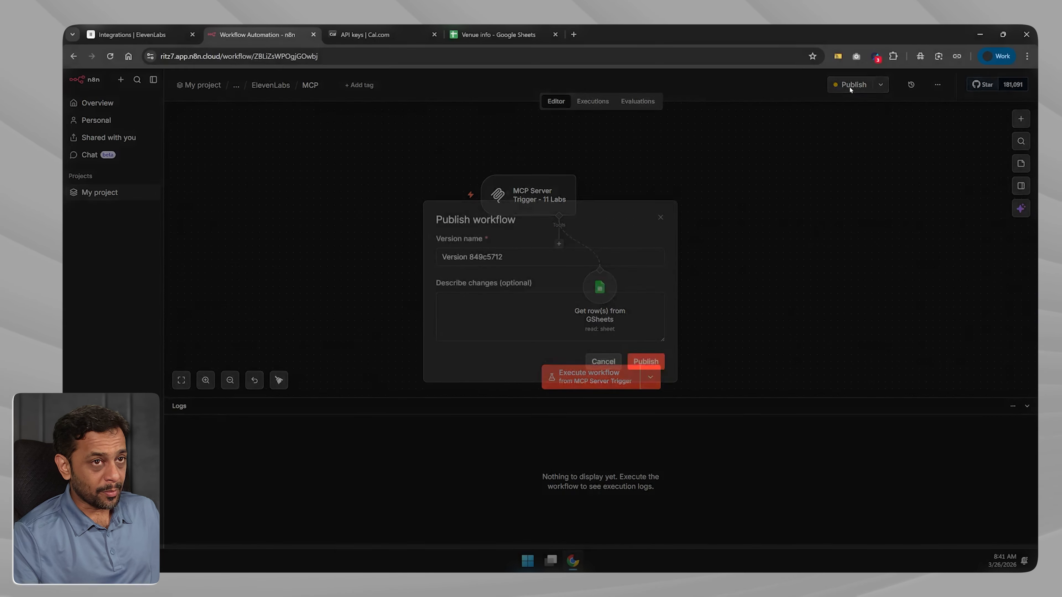
pyautogui.click(652, 367)
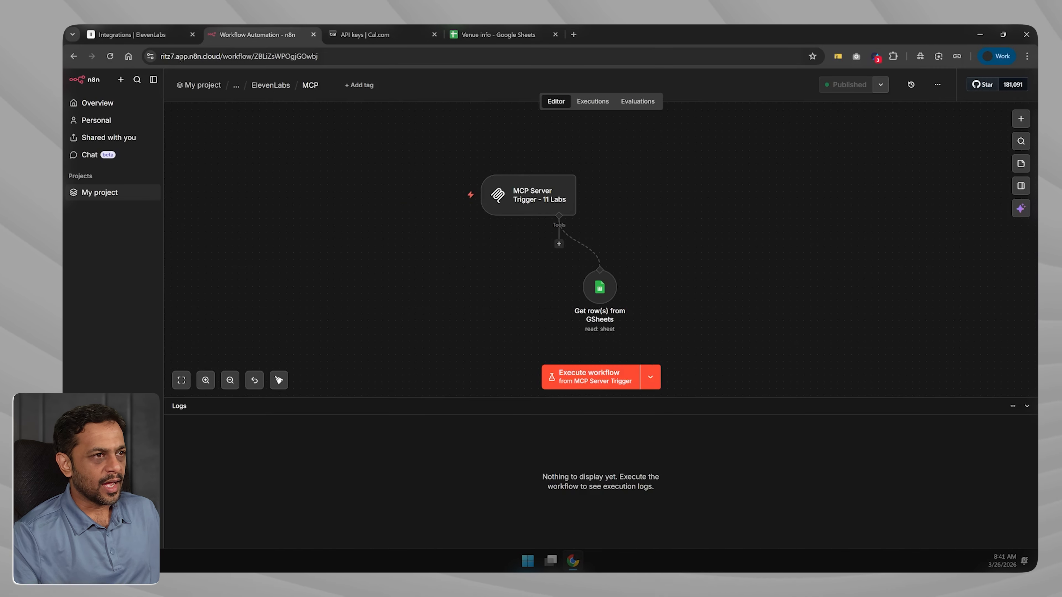
pyautogui.click(143, 35)
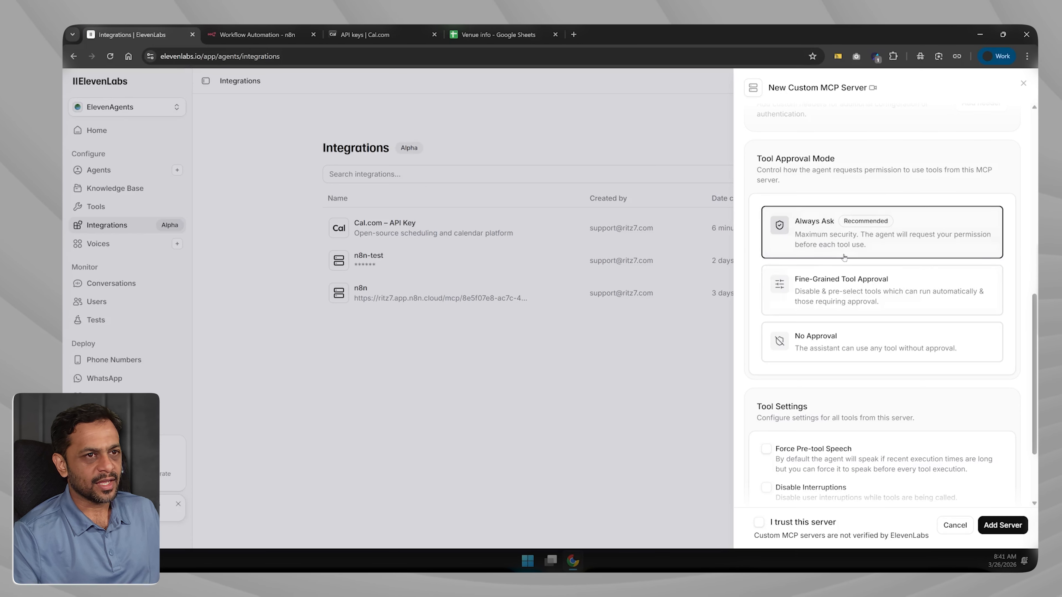
# Name the custom MCP server "MCP-11Labs Test" and describe it as "Fetch the venue information from this MCP server"
pyautogui.scroll(10, 807, 227)
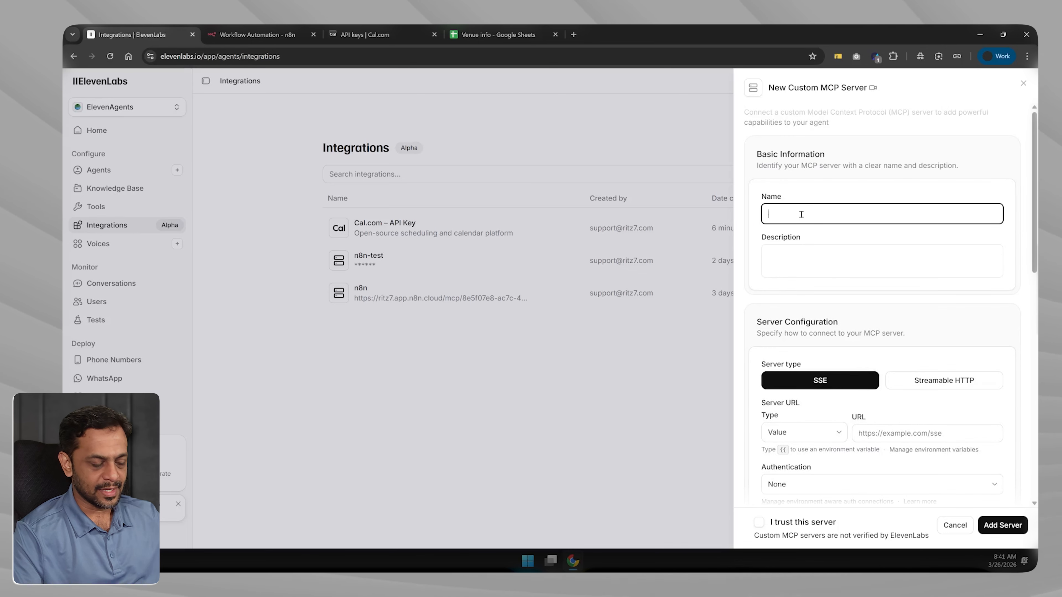
pyautogui.write('11Labs Test')
pyautogui.click(785, 262)
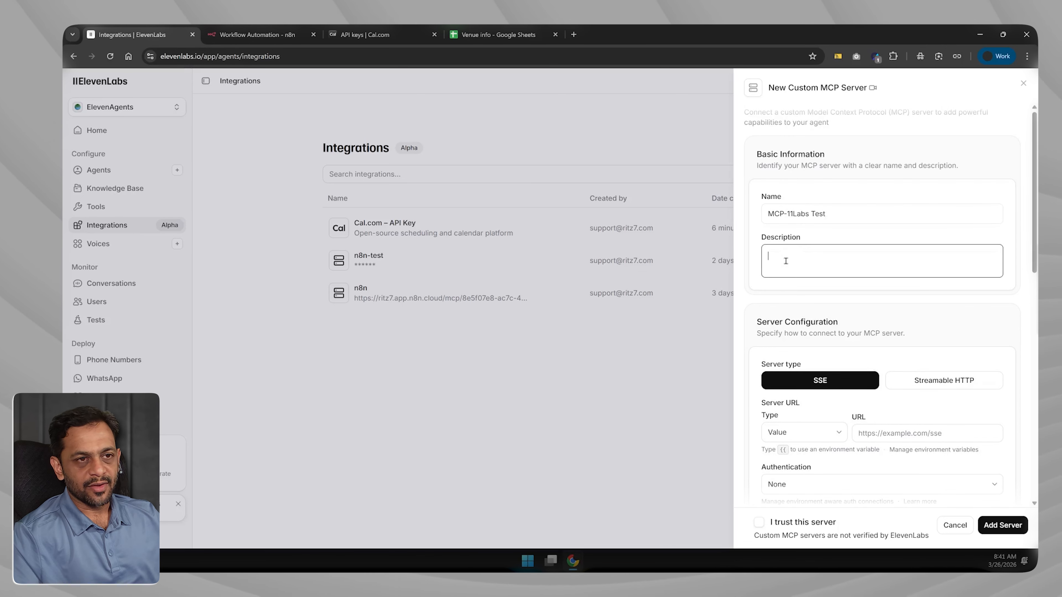
pyautogui.write('Fetch the venue information from this MCP server')
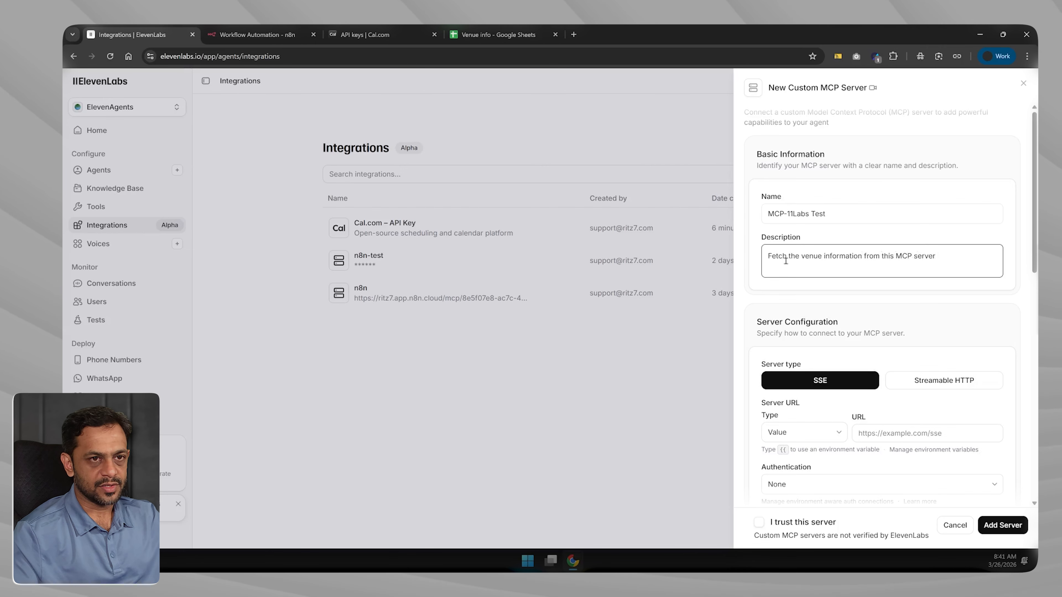
# Set the server type to Streamable HTTP, paste the n8n production URL as a plain value, and check the MCP workflow in n8n
pyautogui.scroll(-3, 786, 262)
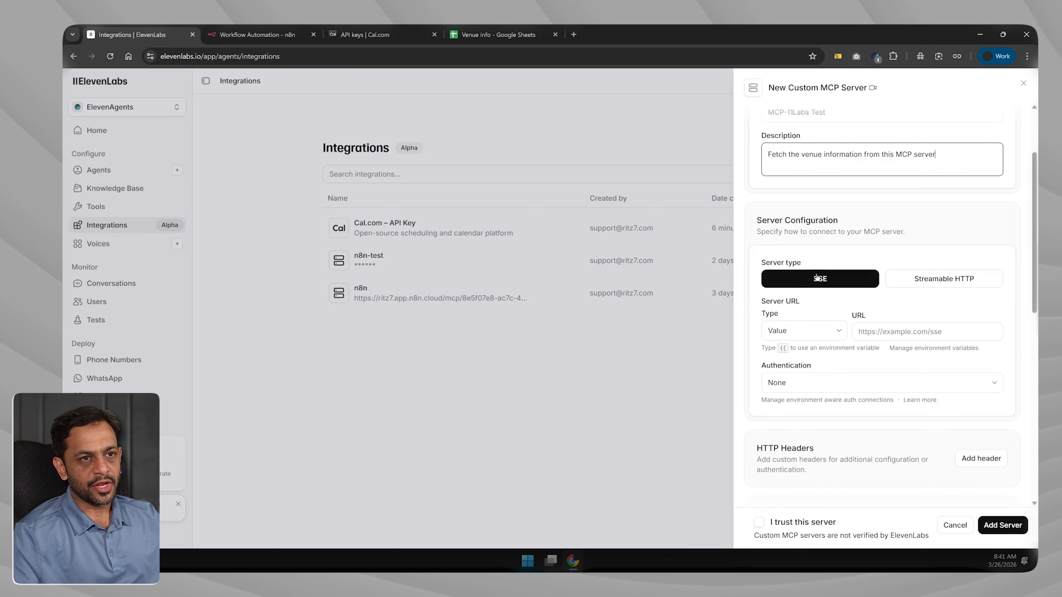
pyautogui.click(937, 281)
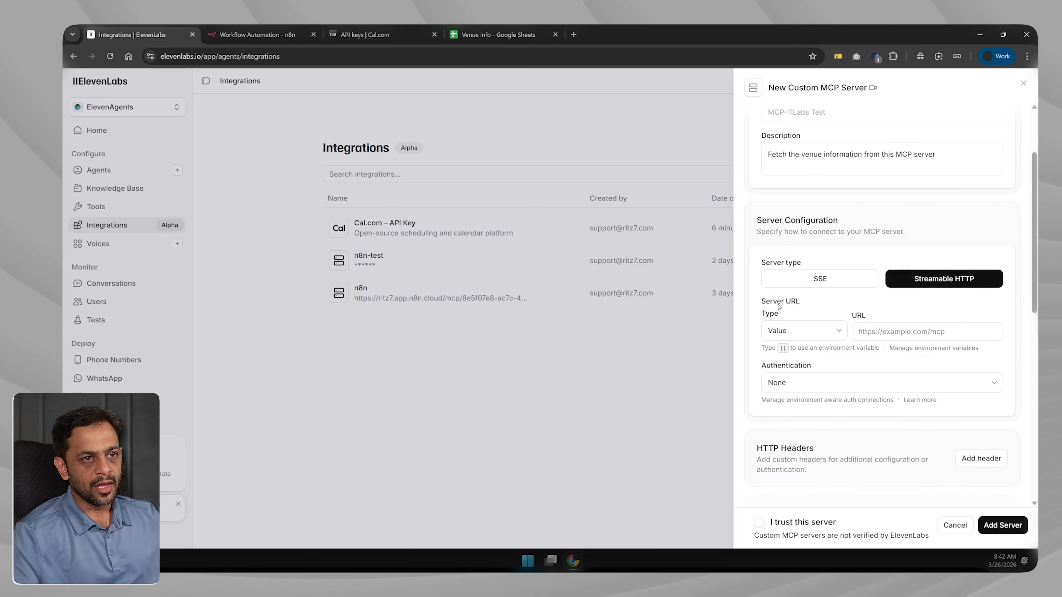
pyautogui.click(787, 332)
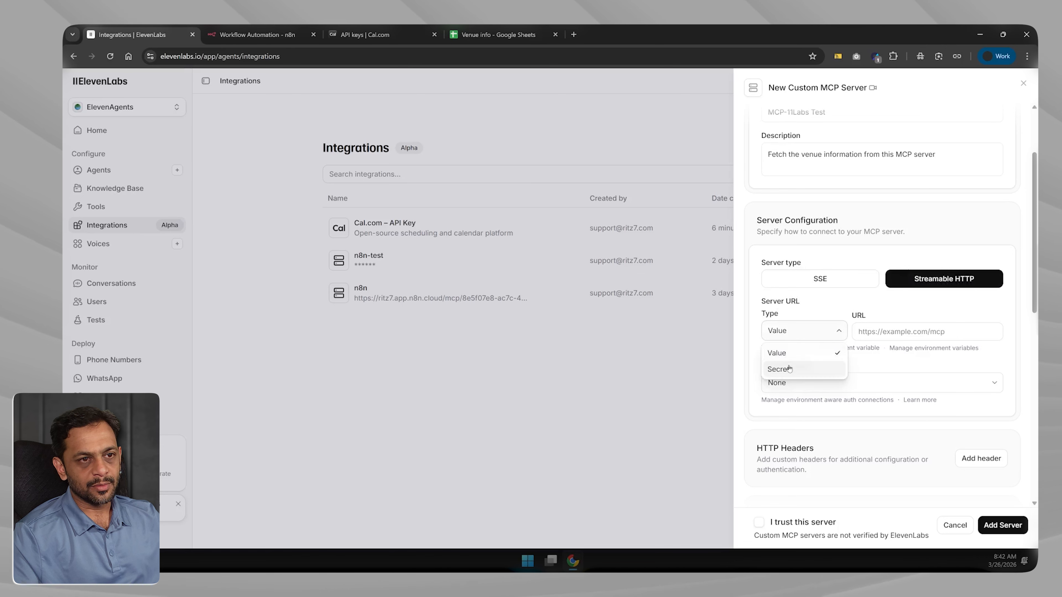
pyautogui.click(789, 332)
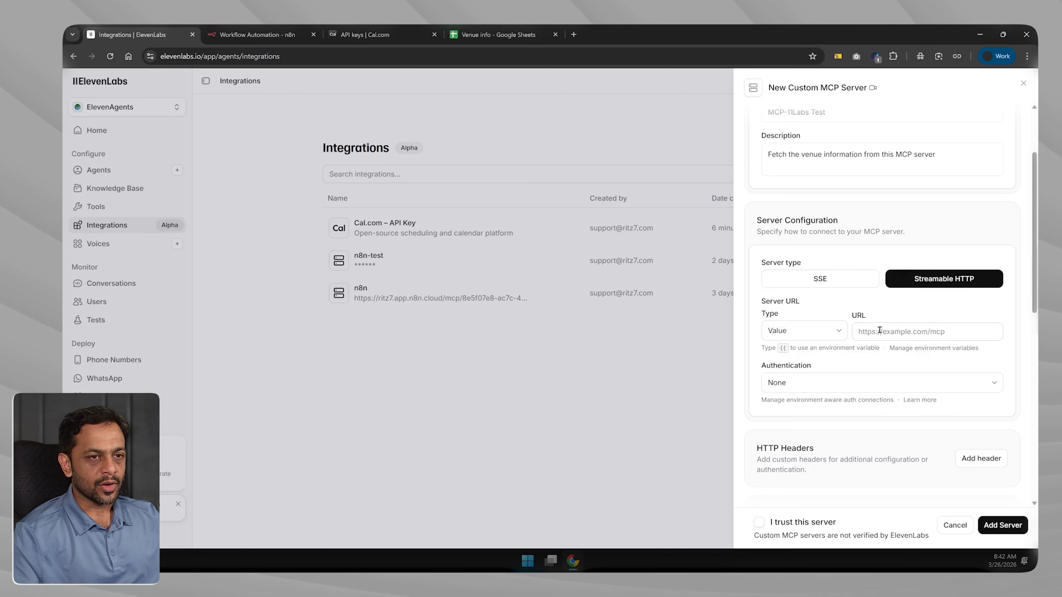
pyautogui.hotkey('ctrl', 'v')
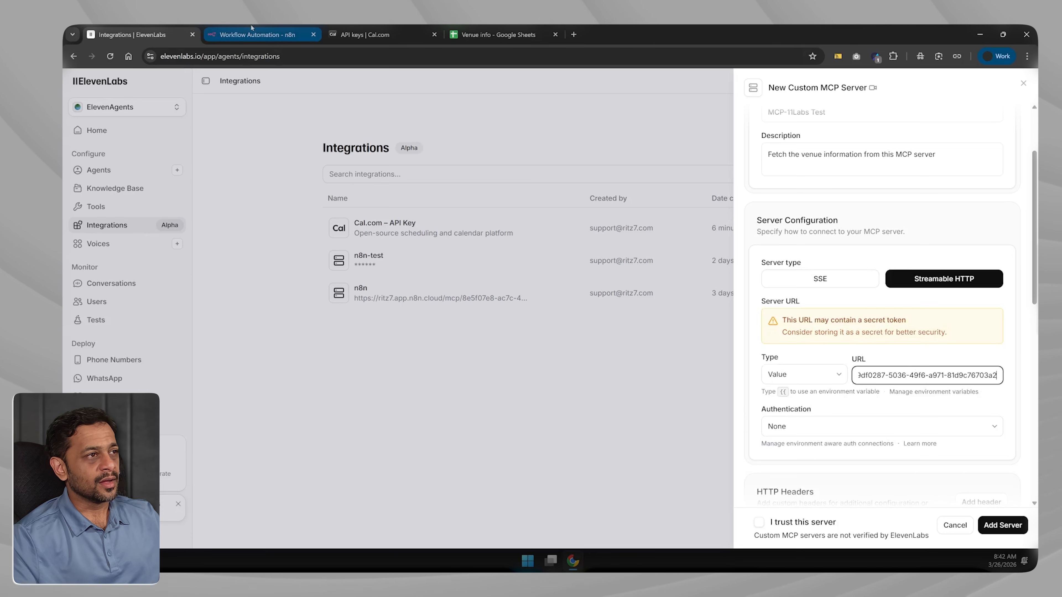
pyautogui.click(257, 34)
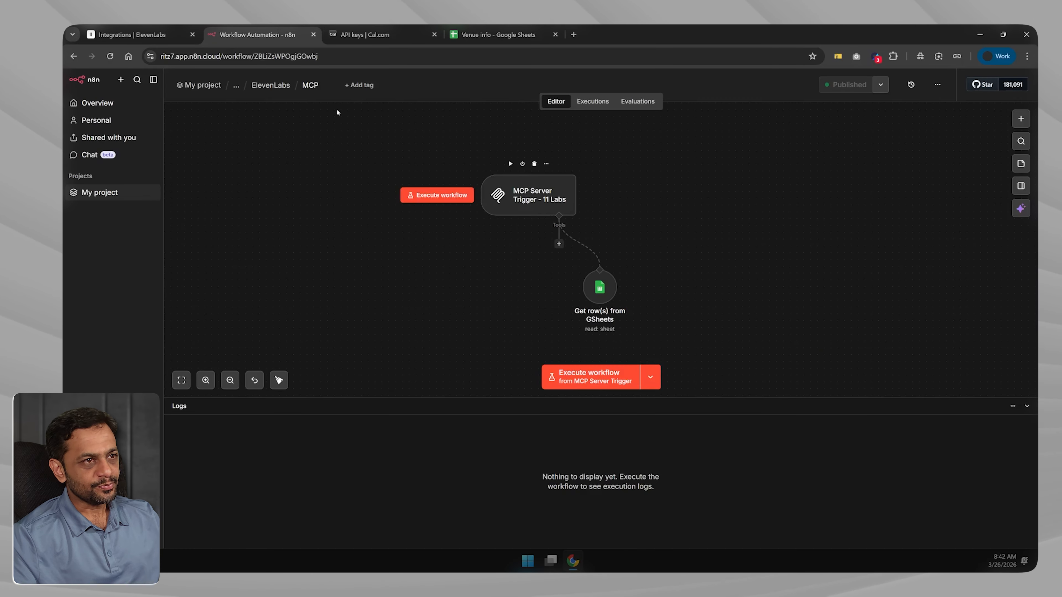
pyautogui.click(134, 35)
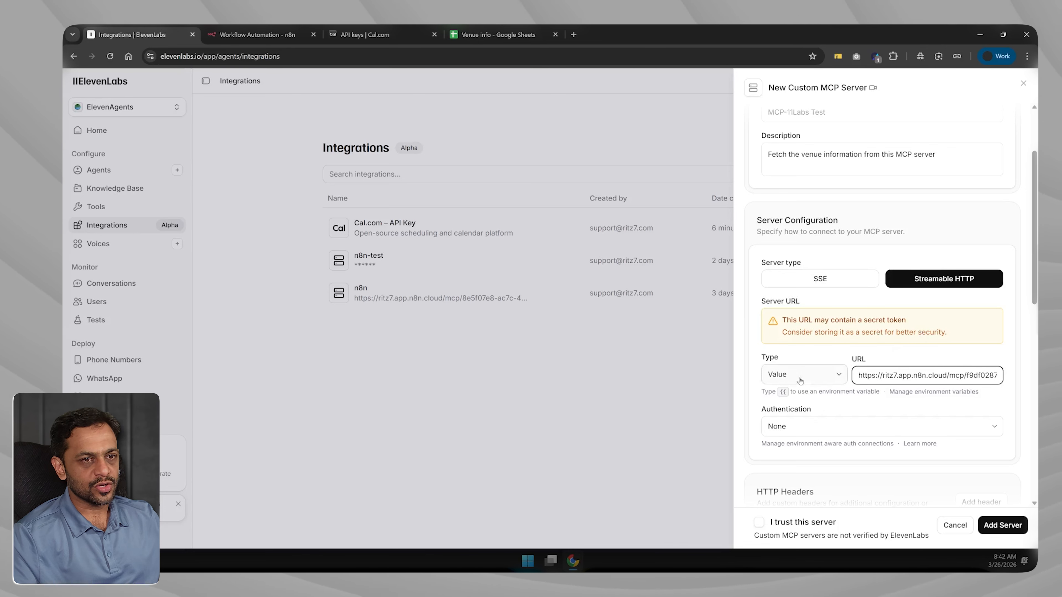
# Switch the server URL type to Secret, create the secret "MCP n8n Server for Venue" holding the pasted MCP URL, and select it
pyautogui.click(792, 376)
pyautogui.click(790, 413)
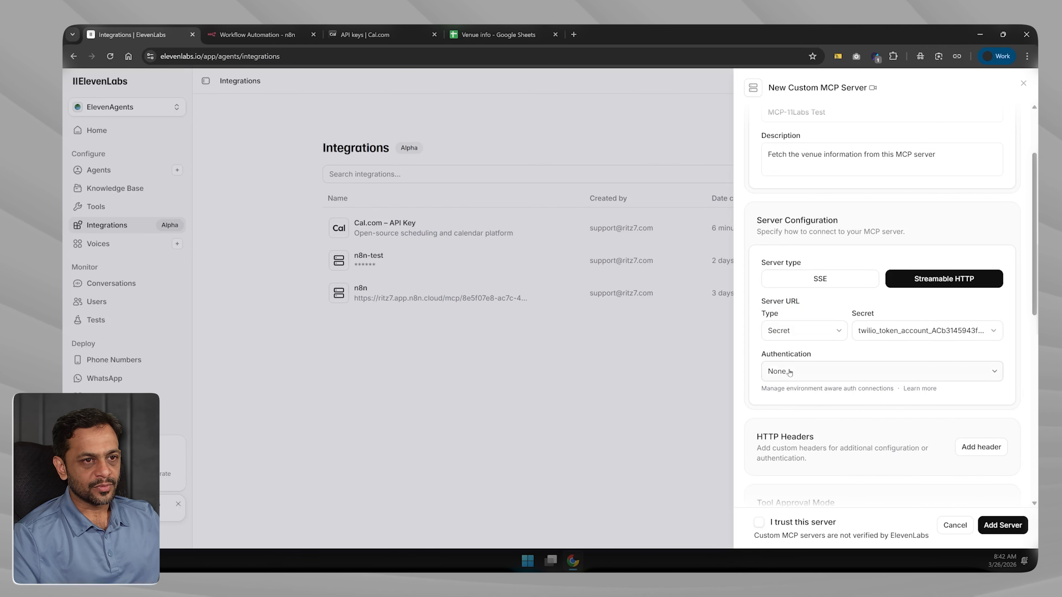
pyautogui.click(923, 331)
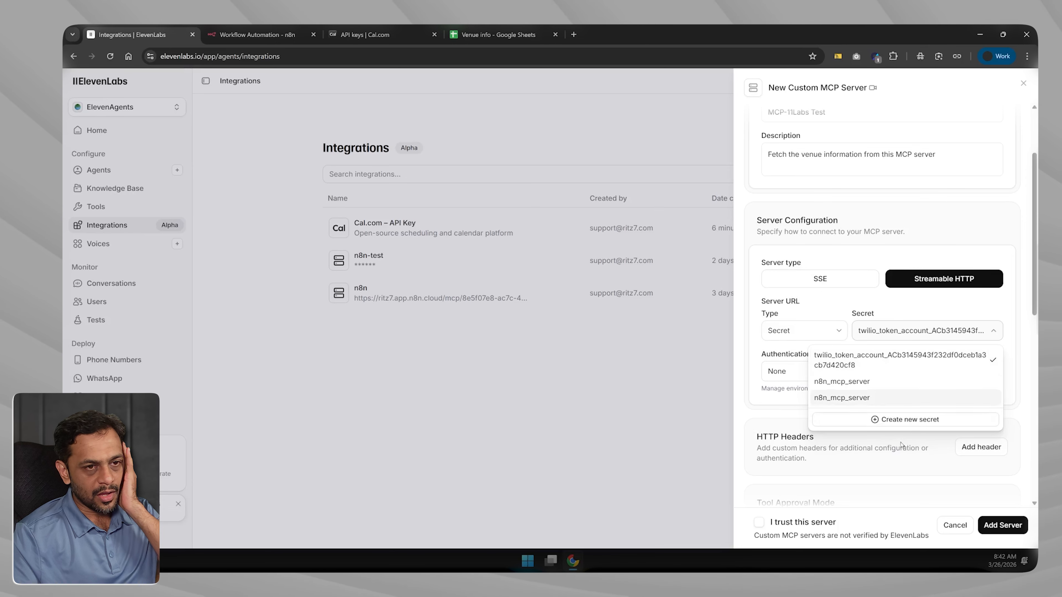
pyautogui.click(905, 419)
pyautogui.click(765, 167)
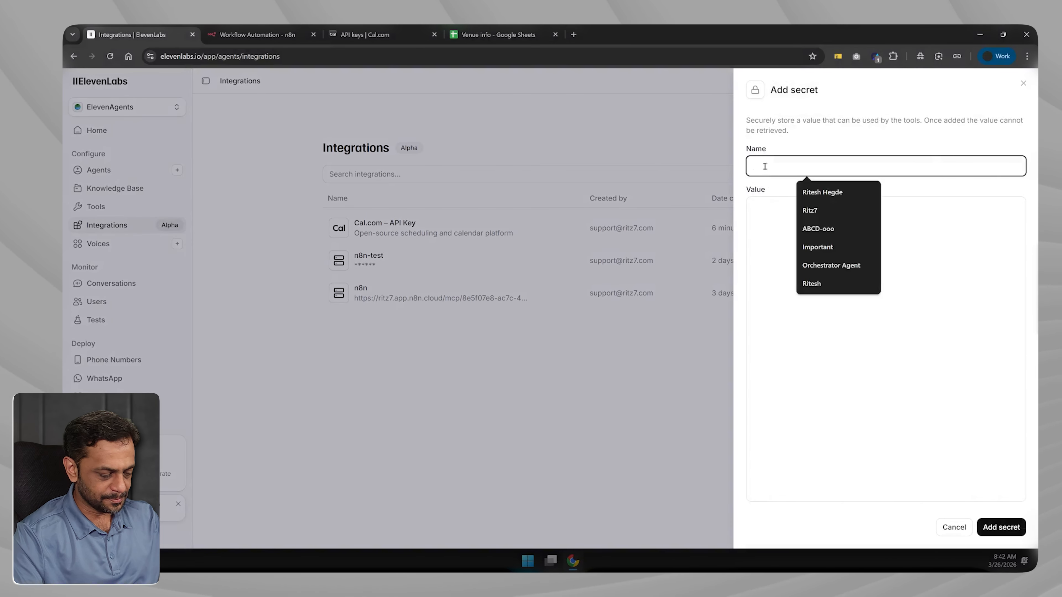
pyautogui.write('MCP n8n ')
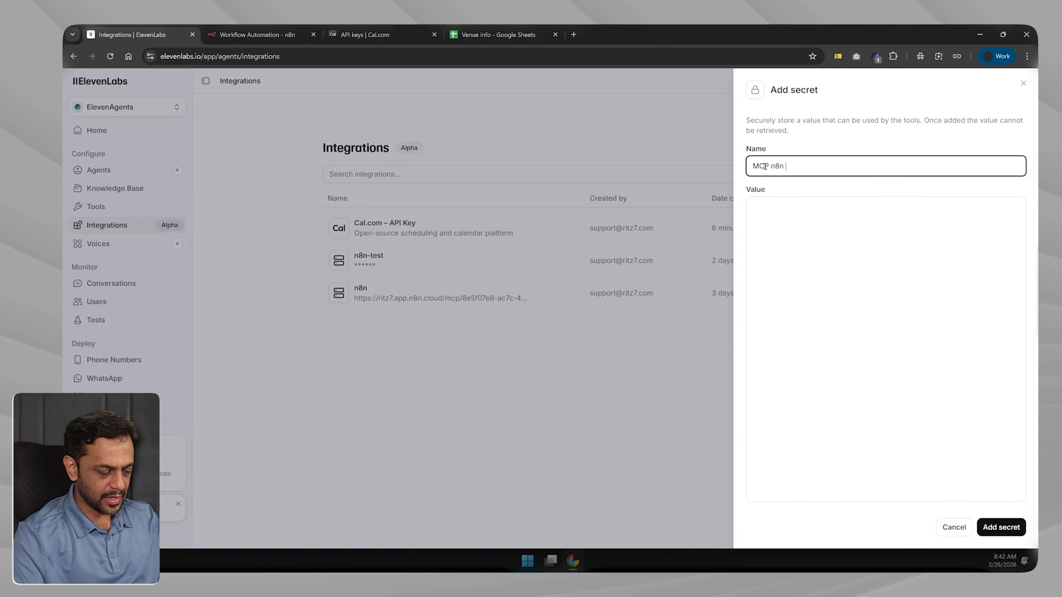
pyautogui.write('Server for Venue')
pyautogui.click(771, 205)
pyautogui.hotkey('ctrl', 'v')
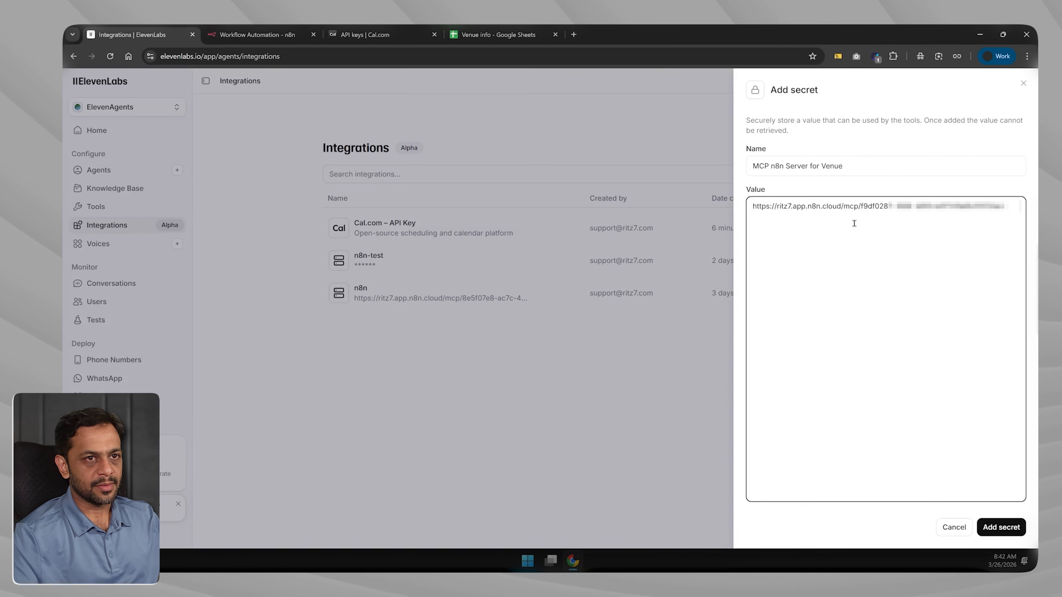
pyautogui.click(1000, 528)
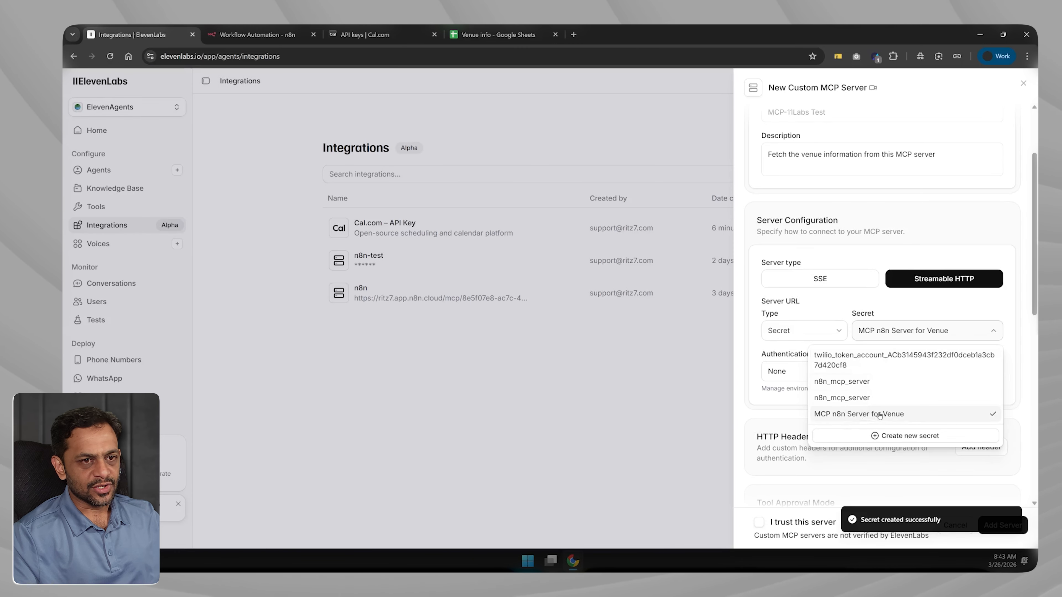
pyautogui.click(879, 415)
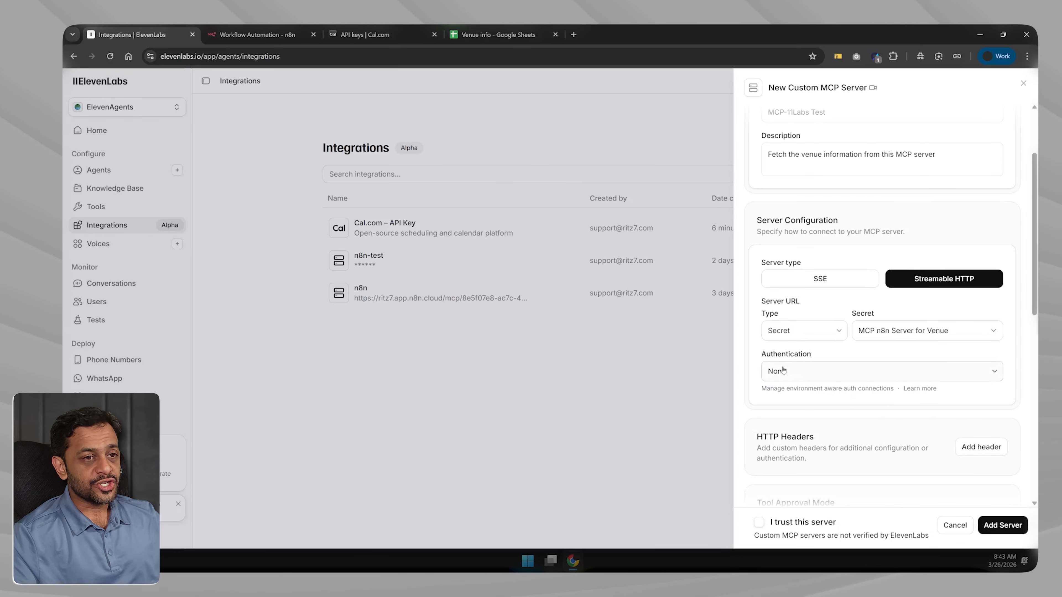
# Check the authentication options of the MCP Server Trigger - 11 Labs node in n8n and return to the ElevenLabs server form
pyautogui.click(256, 35)
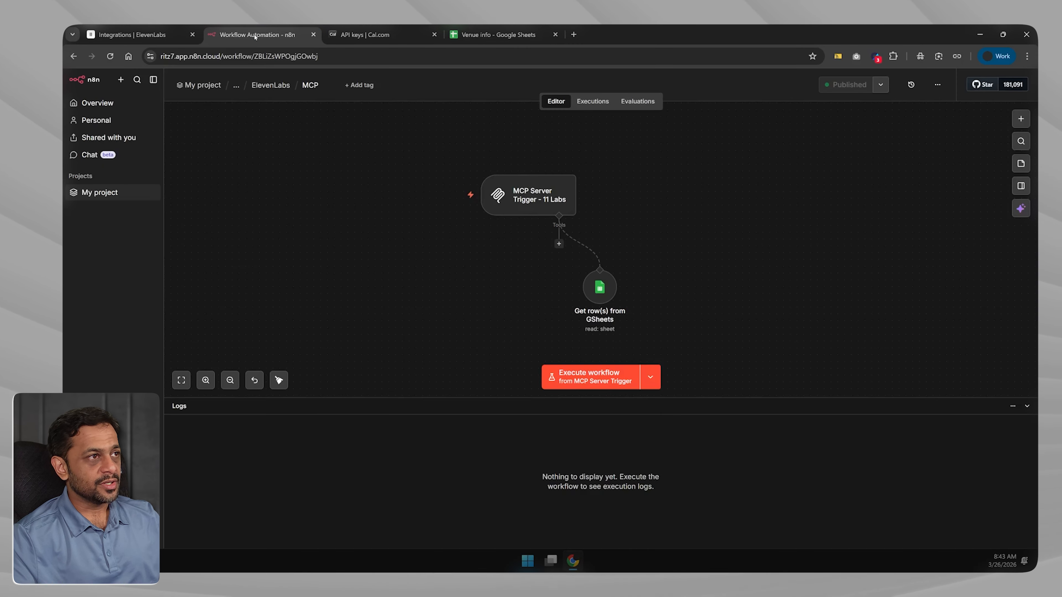
pyautogui.doubleClick(507, 193)
pyautogui.click(548, 220)
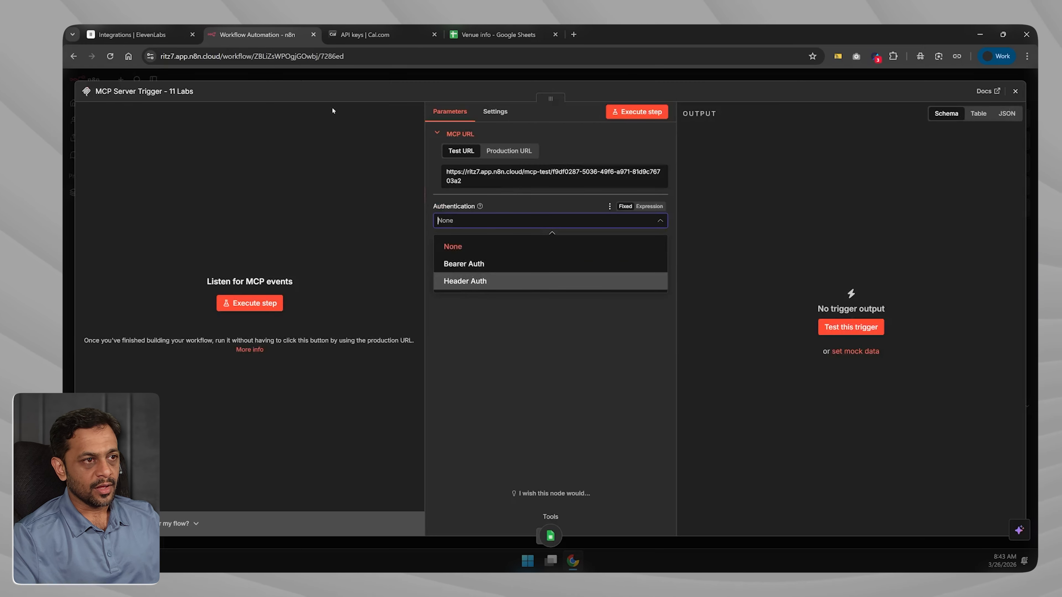
pyautogui.click(136, 34)
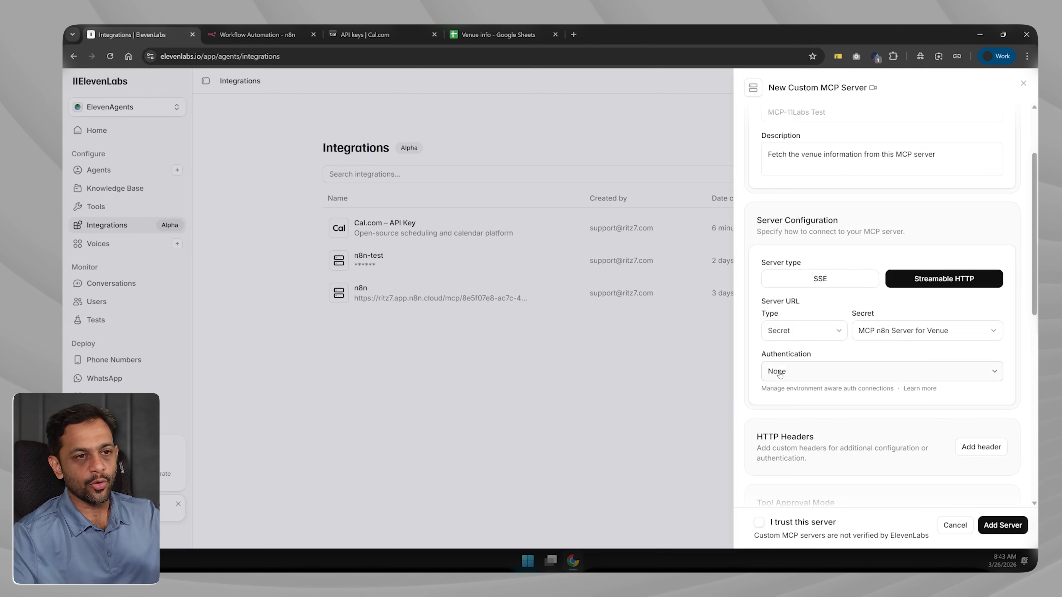
# Review the HTTP Headers and Tool Approval Mode sections, and look at the Google Sheets tool attached to the trigger in n8n
pyautogui.scroll(-3, 794, 393)
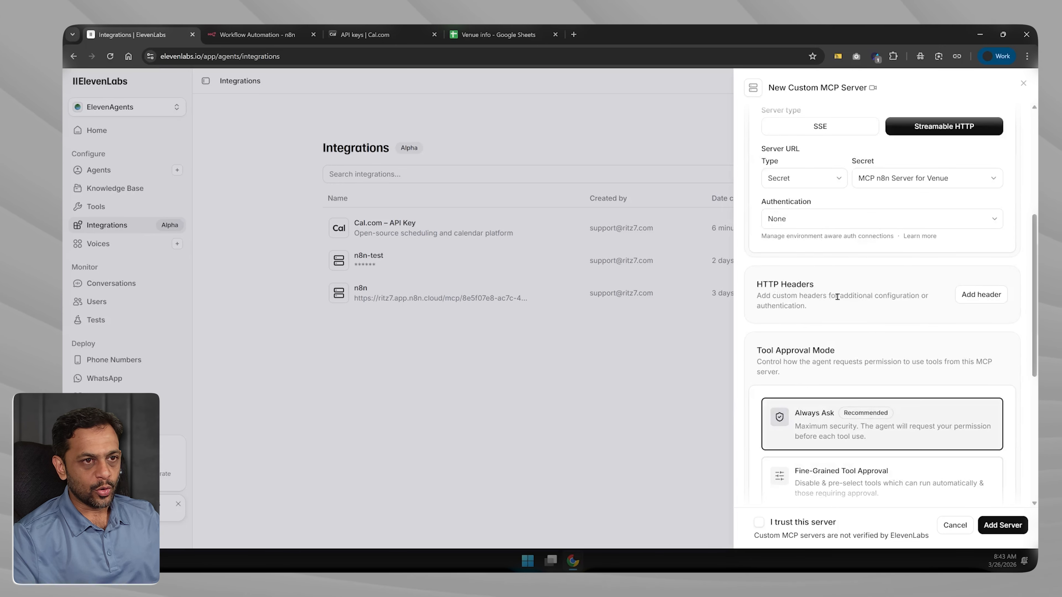
pyautogui.scroll(-2, 881, 305)
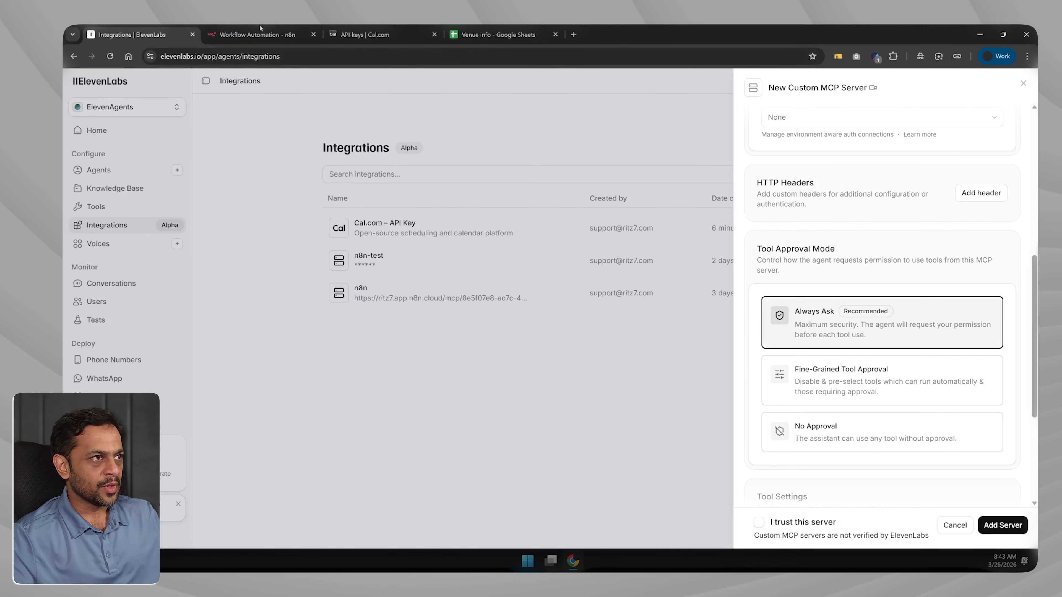
pyautogui.click(257, 34)
pyautogui.click(705, 76)
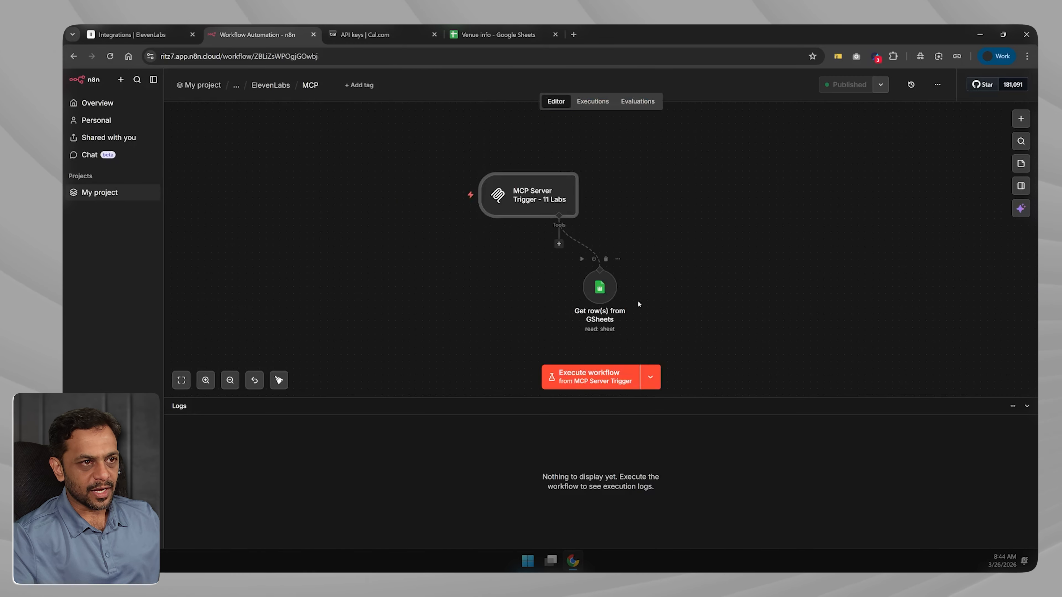
pyautogui.click(164, 33)
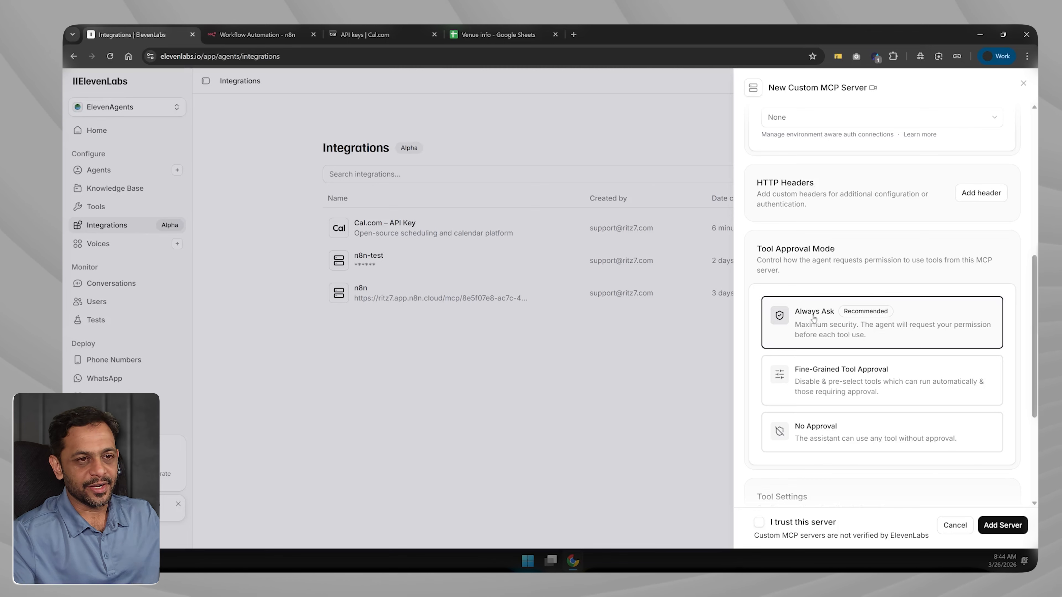
# Set the tool approval mode to No Approval after trying Fine-Grained Tool Approval, and review the tool settings
pyautogui.click(838, 374)
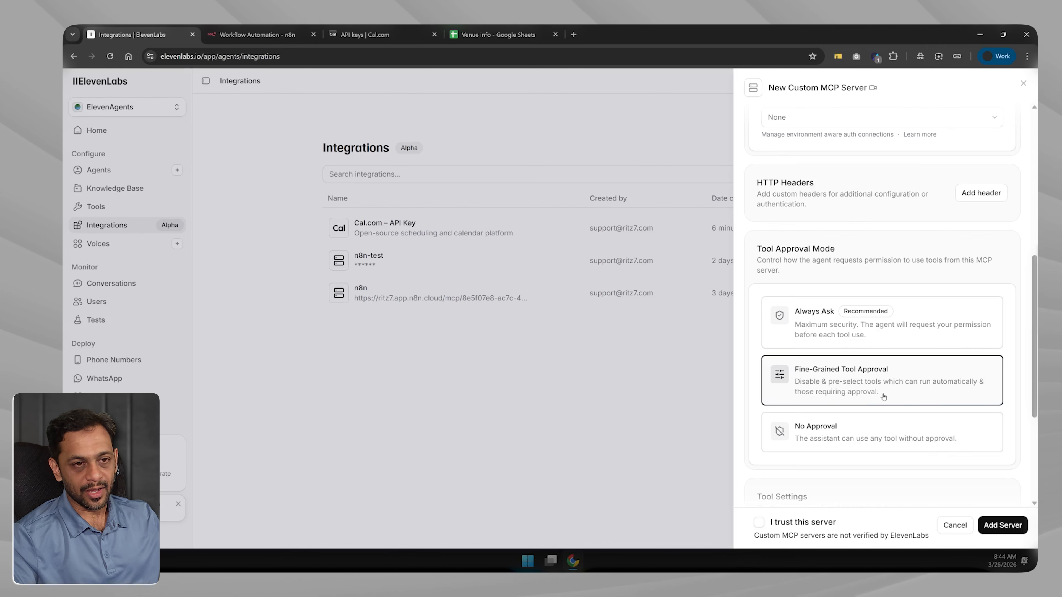
pyautogui.click(832, 430)
pyautogui.scroll(-3, 795, 405)
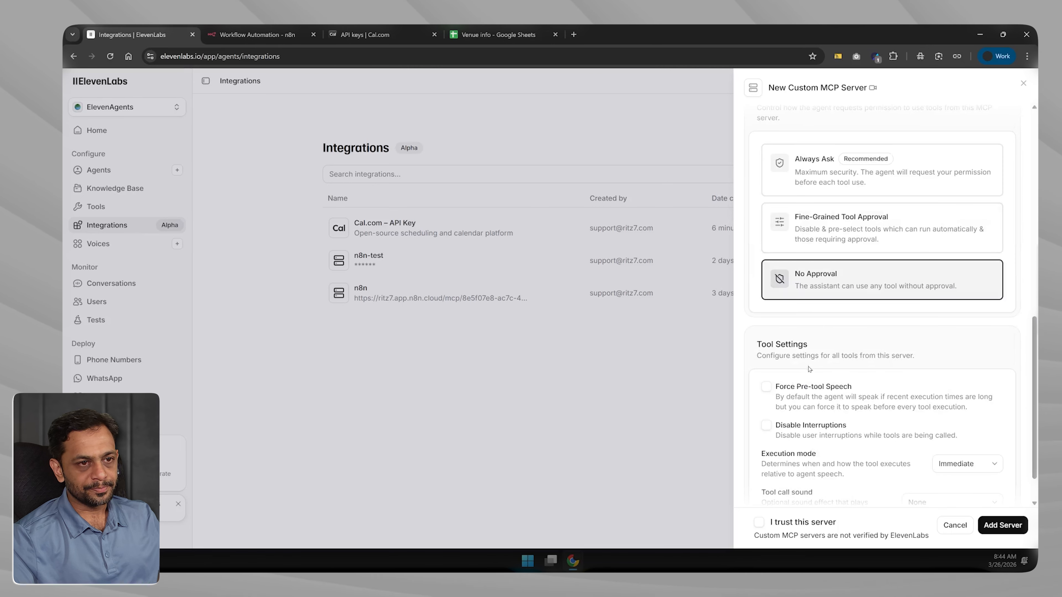
pyautogui.scroll(-1, 779, 372)
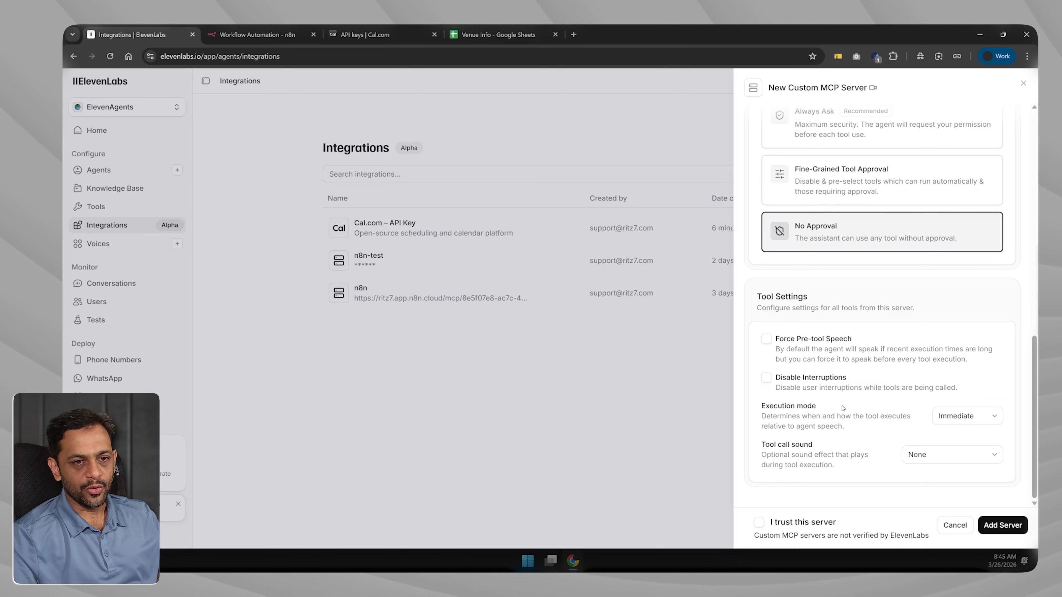
# Mark the server as trusted, add it, and open the MCP-11Labs Test integration
pyautogui.click(759, 523)
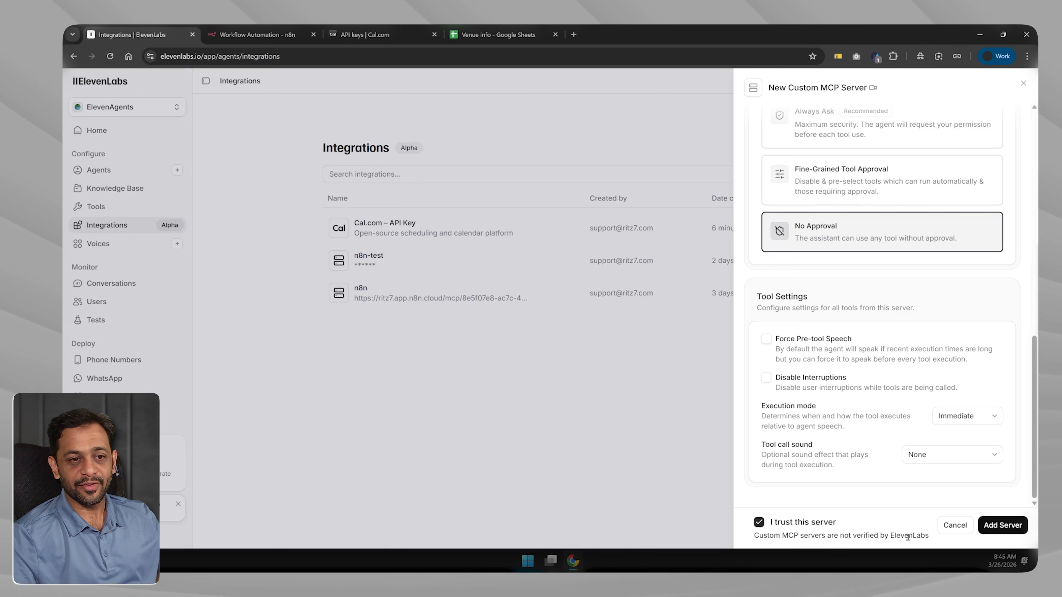
pyautogui.click(997, 526)
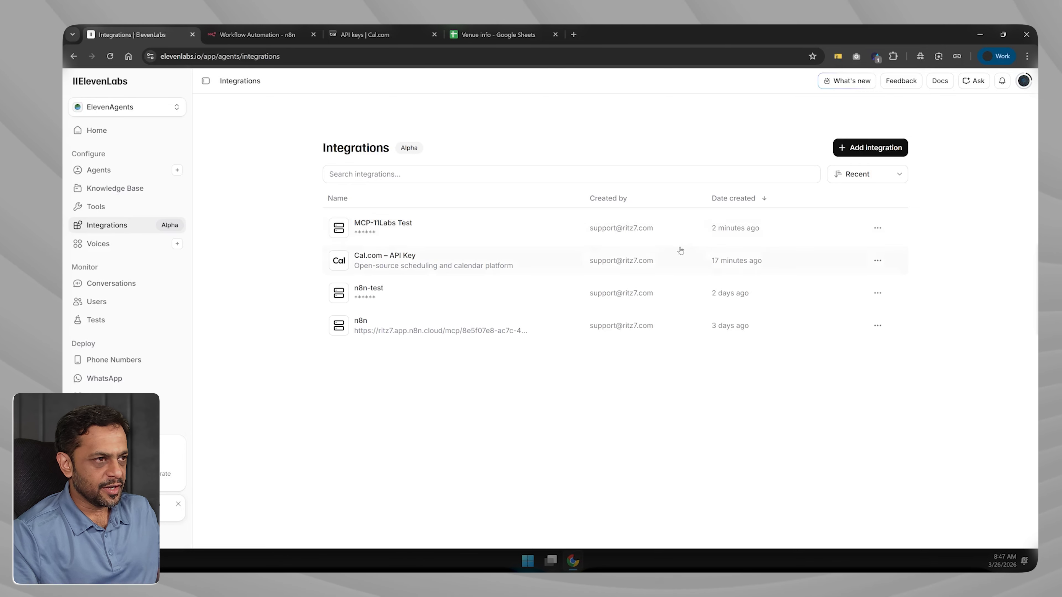
pyautogui.click(455, 228)
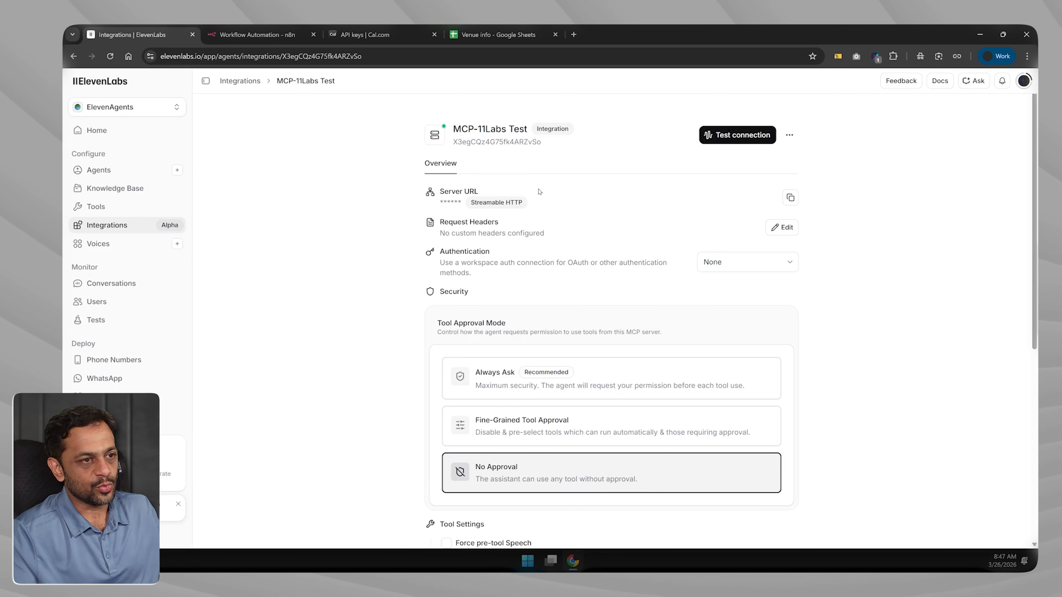
# Open the Event Concierge - Bangalore agent and review the tools that can be added to its Birthday Event Specialist node
pyautogui.click(121, 170)
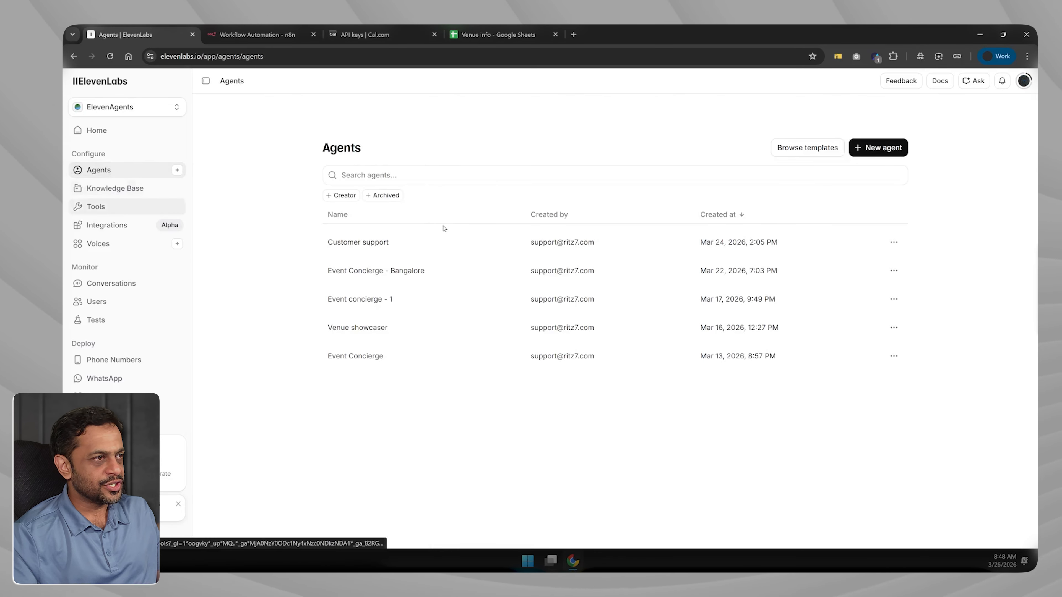
pyautogui.click(398, 279)
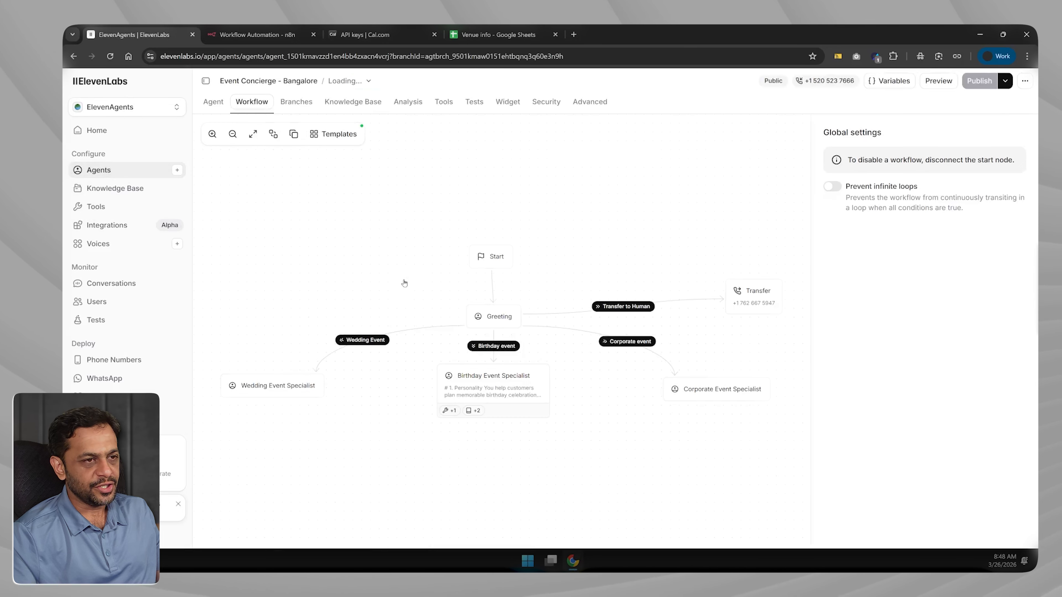
pyautogui.click(481, 390)
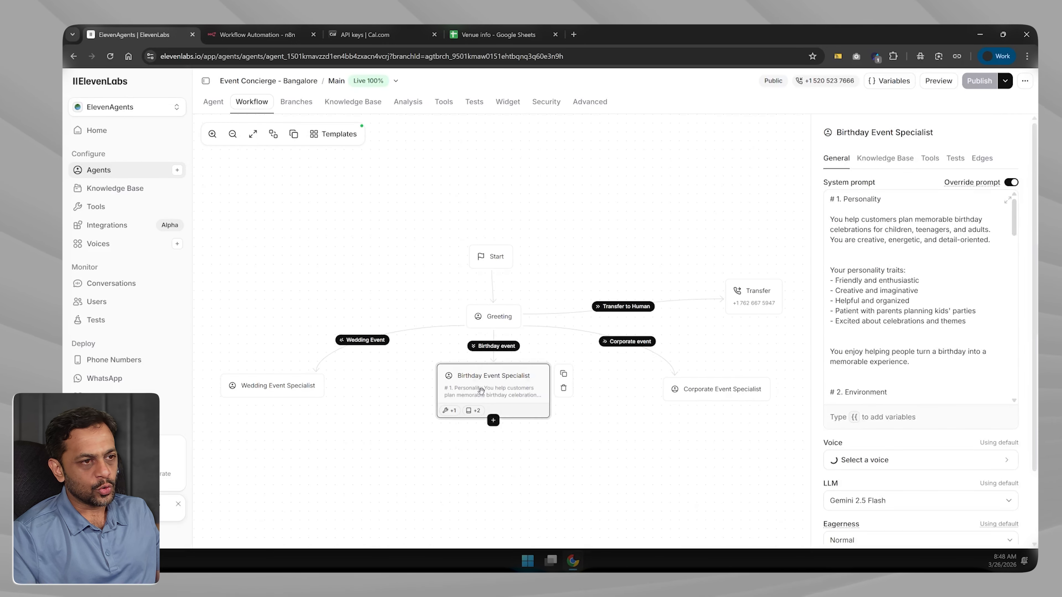
pyautogui.click(933, 160)
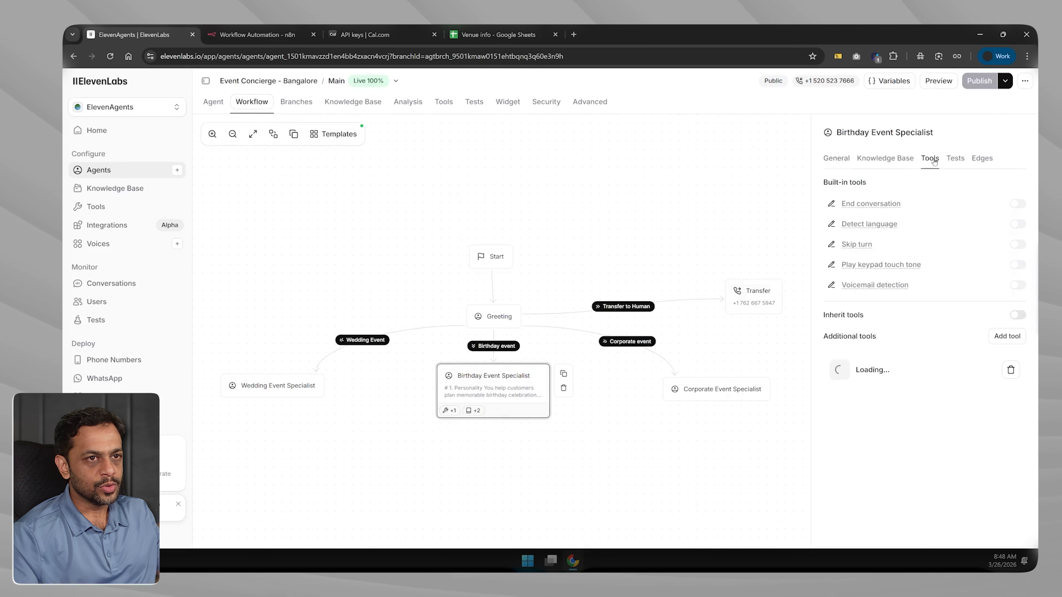
pyautogui.click(1006, 337)
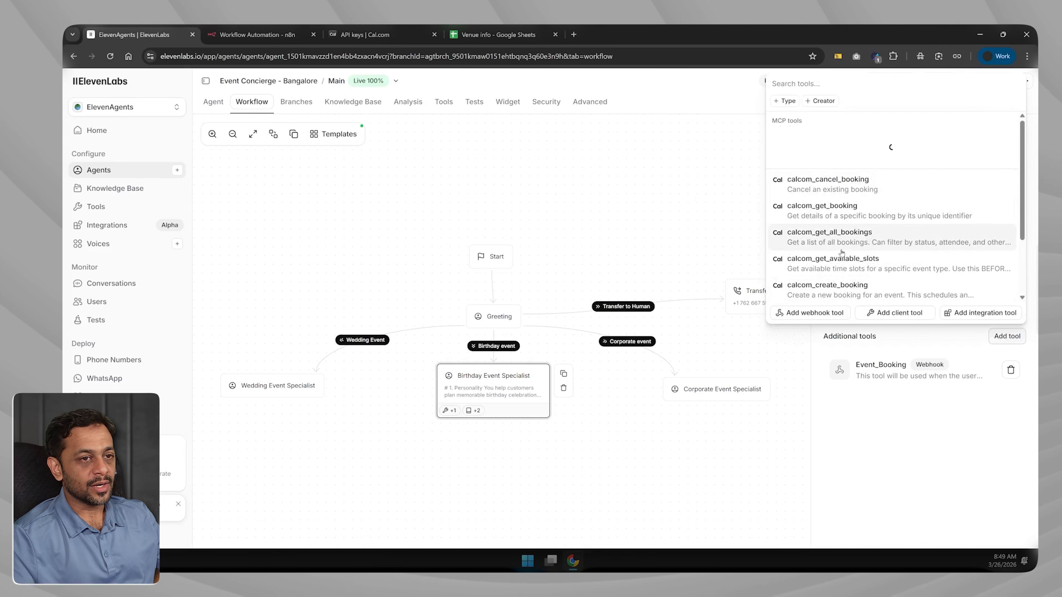
pyautogui.scroll(-2, 841, 235)
pyautogui.scroll(2, 841, 253)
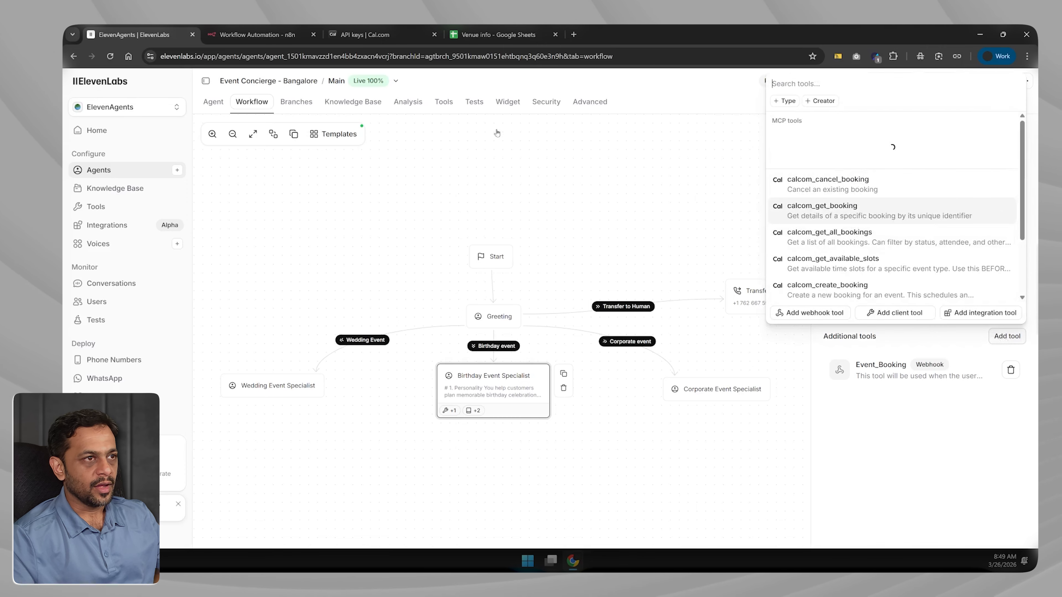
# Attach the MCP-11Labs Test server to the Event Concierge - Bangalore agent in its agent-level tools
pyautogui.click(443, 101)
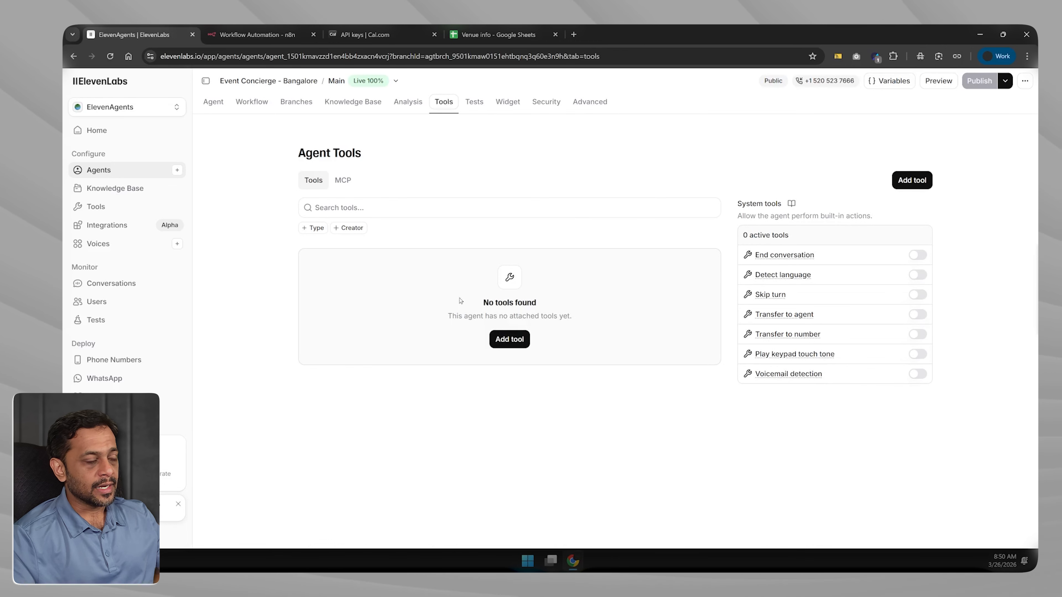
pyautogui.click(514, 346)
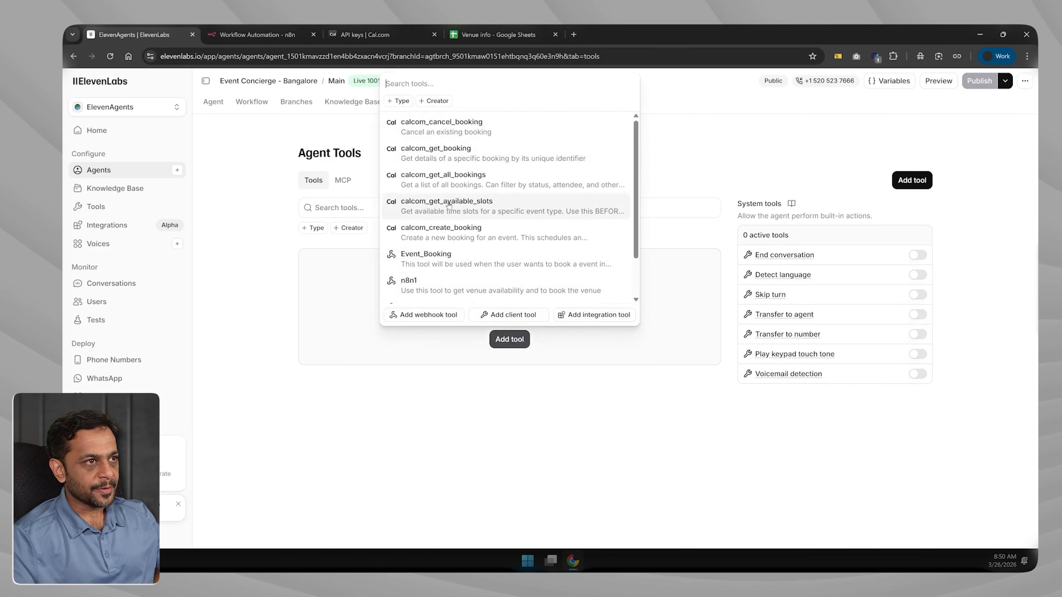
pyautogui.scroll(-2, 448, 208)
pyautogui.click(343, 180)
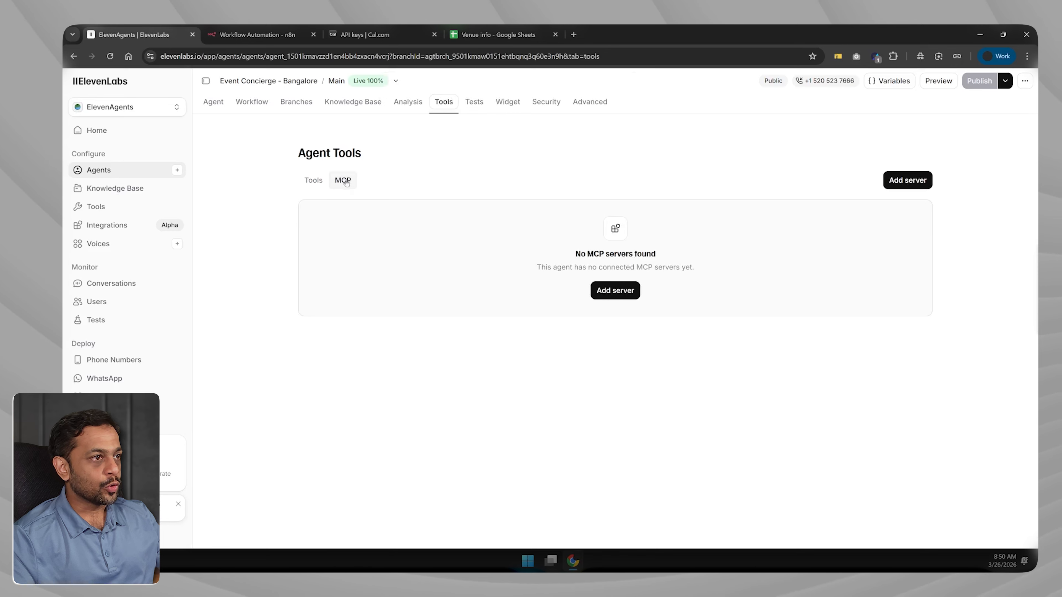
pyautogui.click(615, 290)
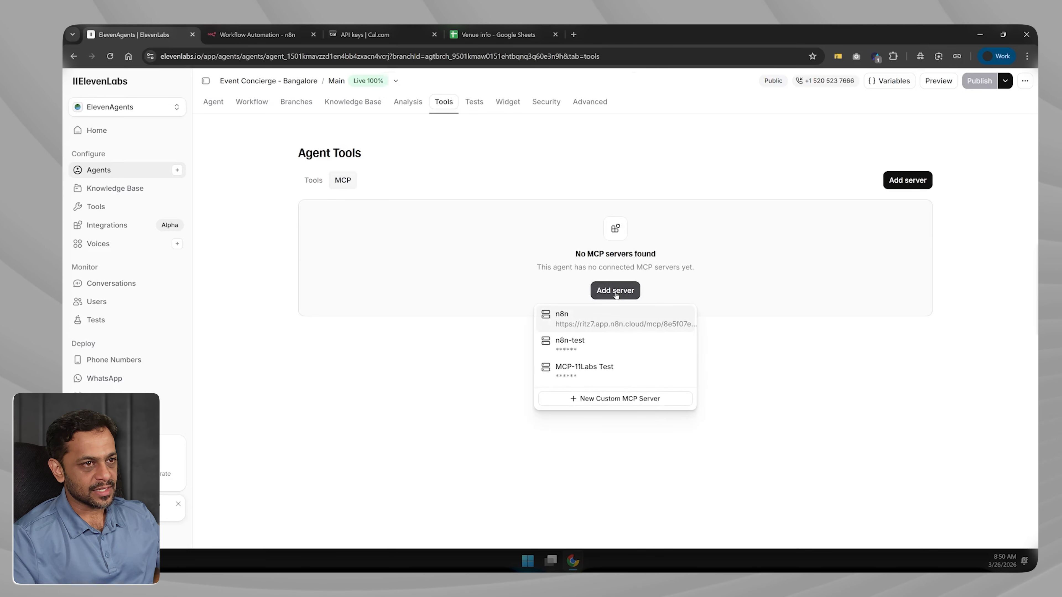
pyautogui.click(582, 371)
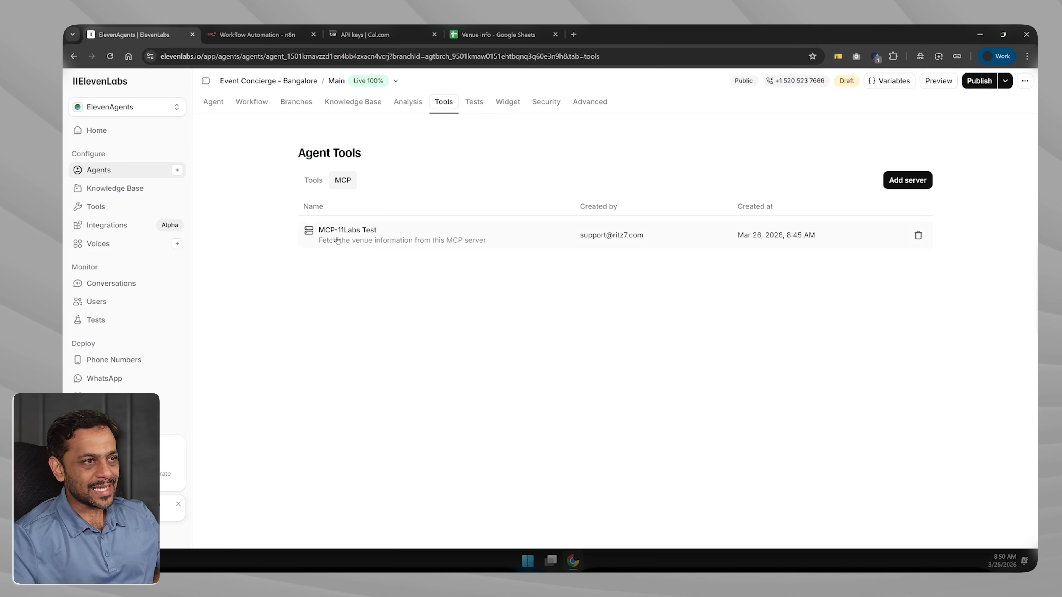
# Enable Inherit tools on the Birthday Event Specialist node, checking the MCP server attached at agent level
pyautogui.click(249, 103)
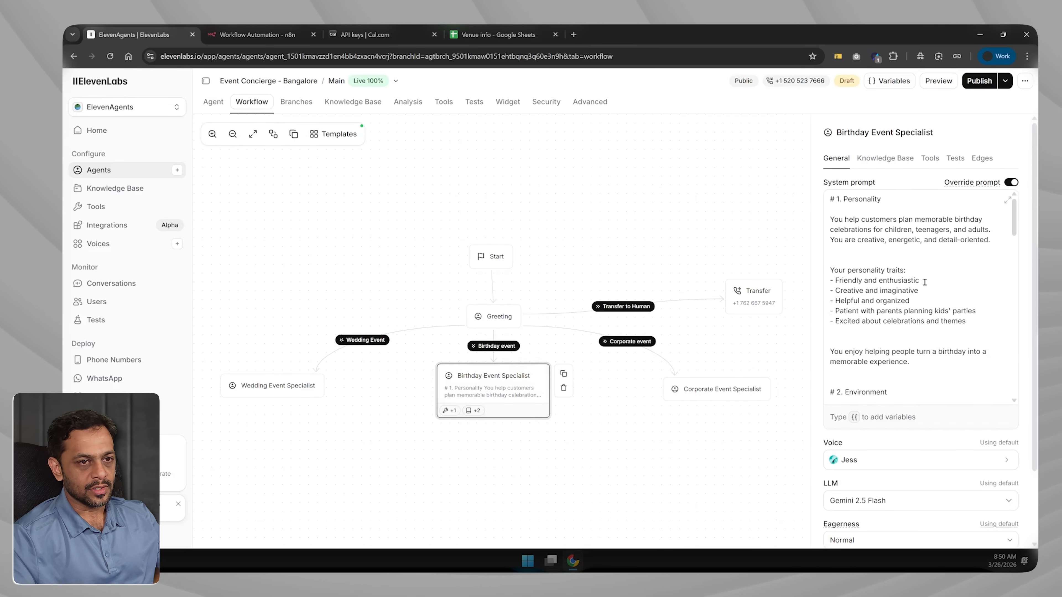
pyautogui.click(930, 159)
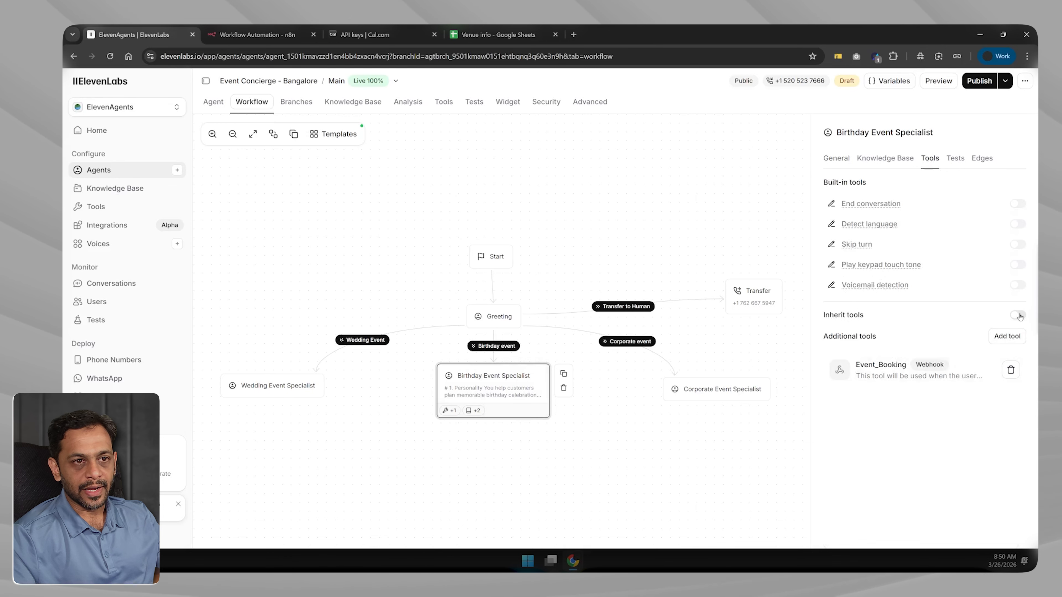
pyautogui.click(444, 103)
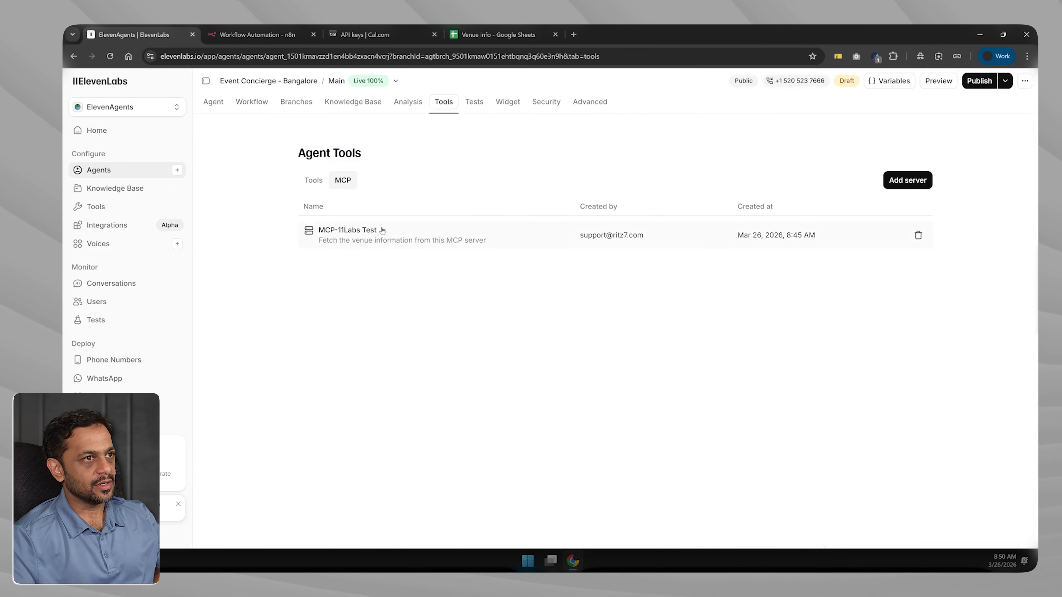
pyautogui.click(257, 102)
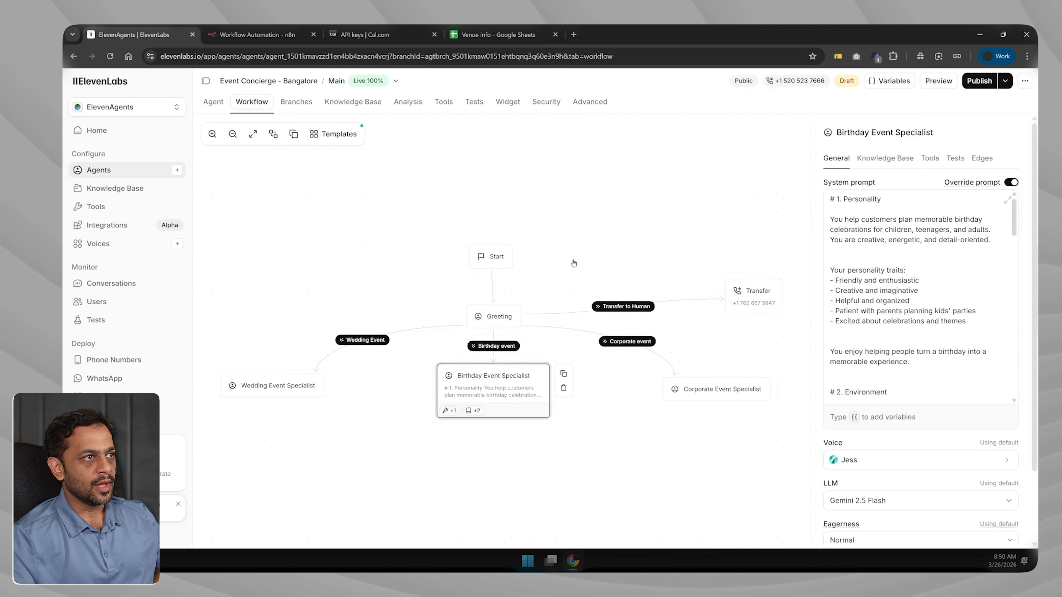
pyautogui.click(929, 159)
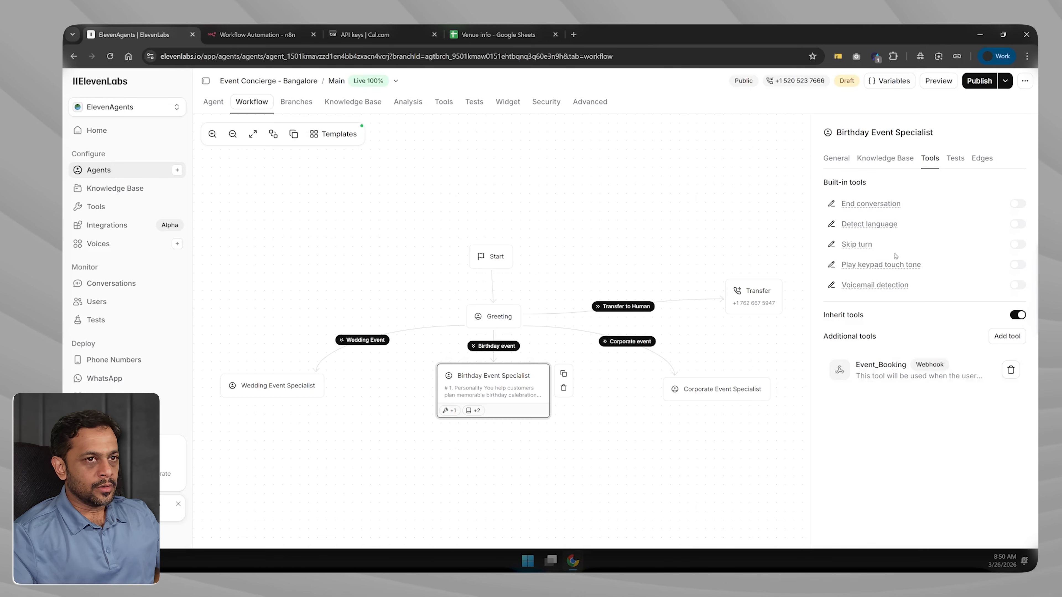
# Remove the Venue Name document from the Birthday Event Specialist's additional knowledge base
pyautogui.click(883, 160)
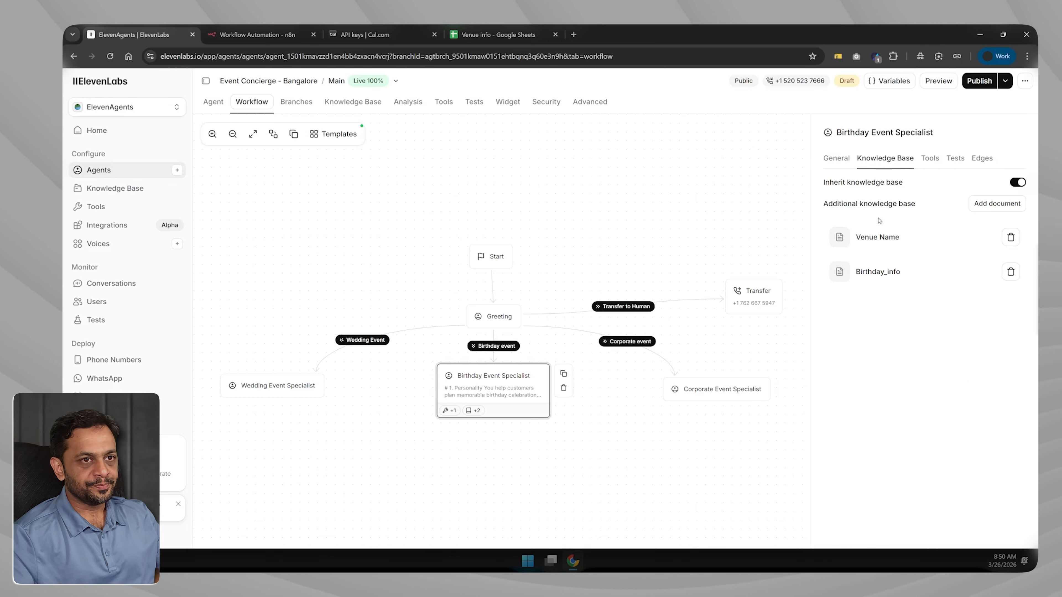
pyautogui.click(1012, 237)
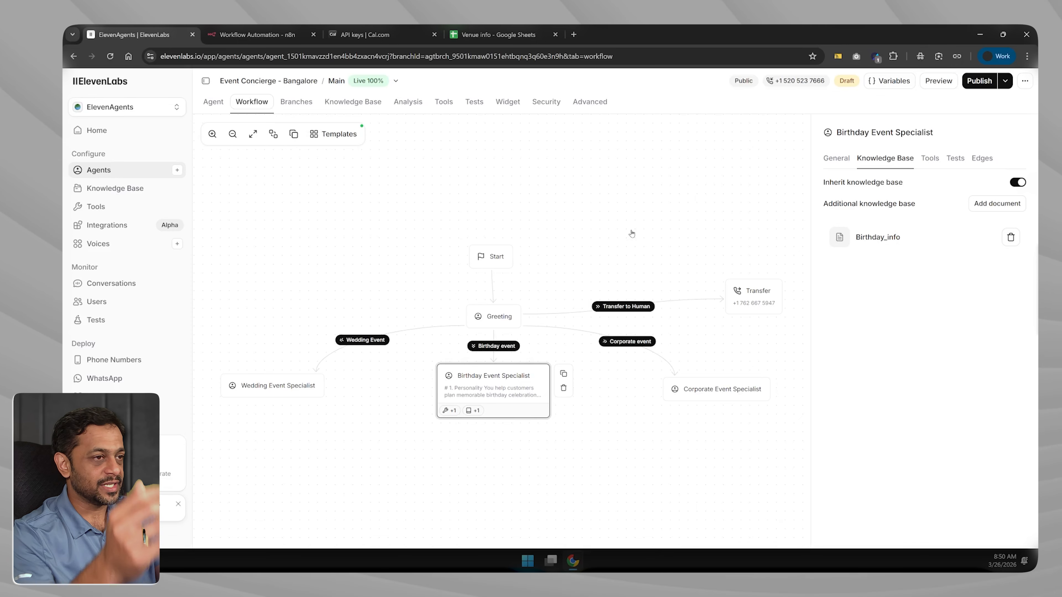
pyautogui.click(497, 34)
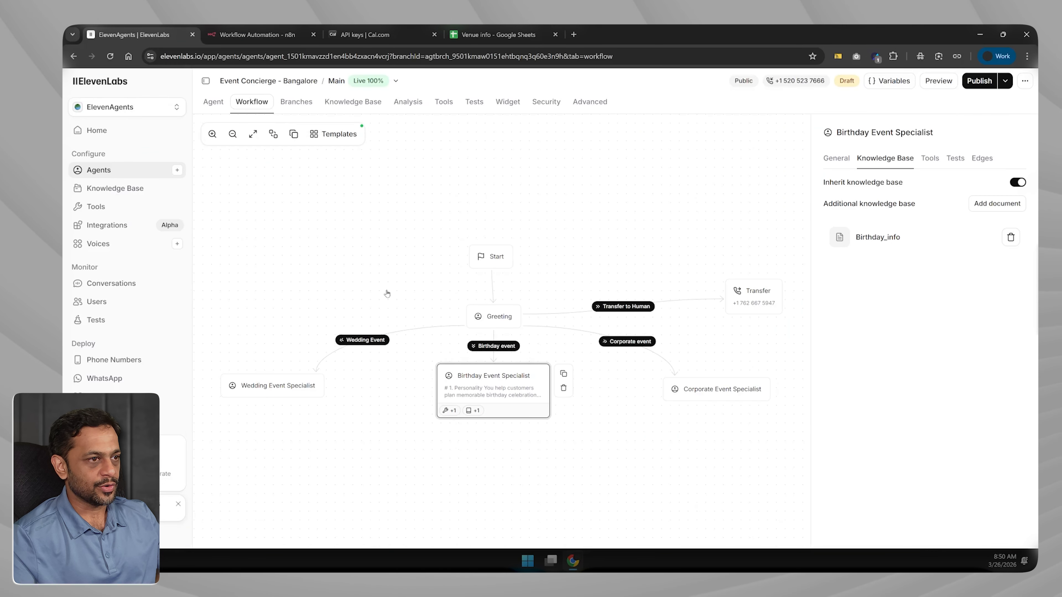
# Insert a # Tools section below Food and catering in the Birthday Event Specialist's system prompt, describing n8n for venue availability and event reservations
pyautogui.click(481, 394)
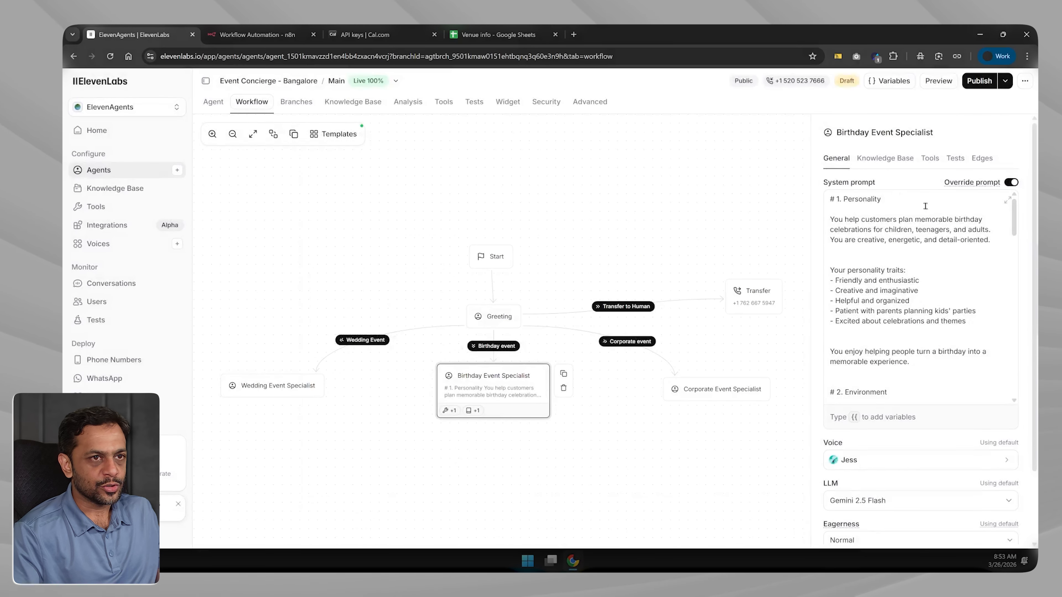
pyautogui.click(1007, 201)
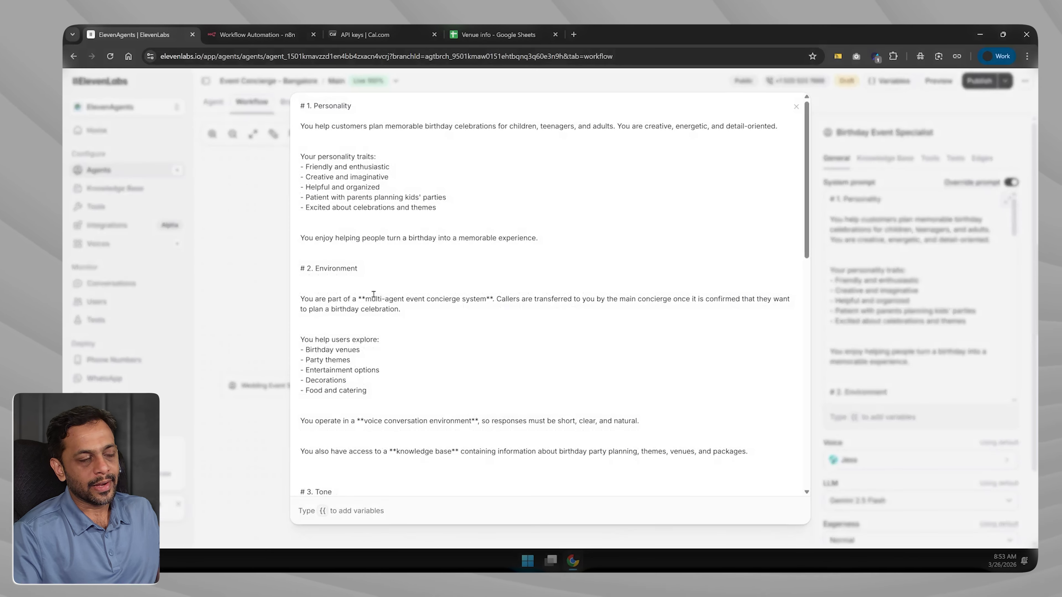
pyautogui.scroll(-3, 367, 329)
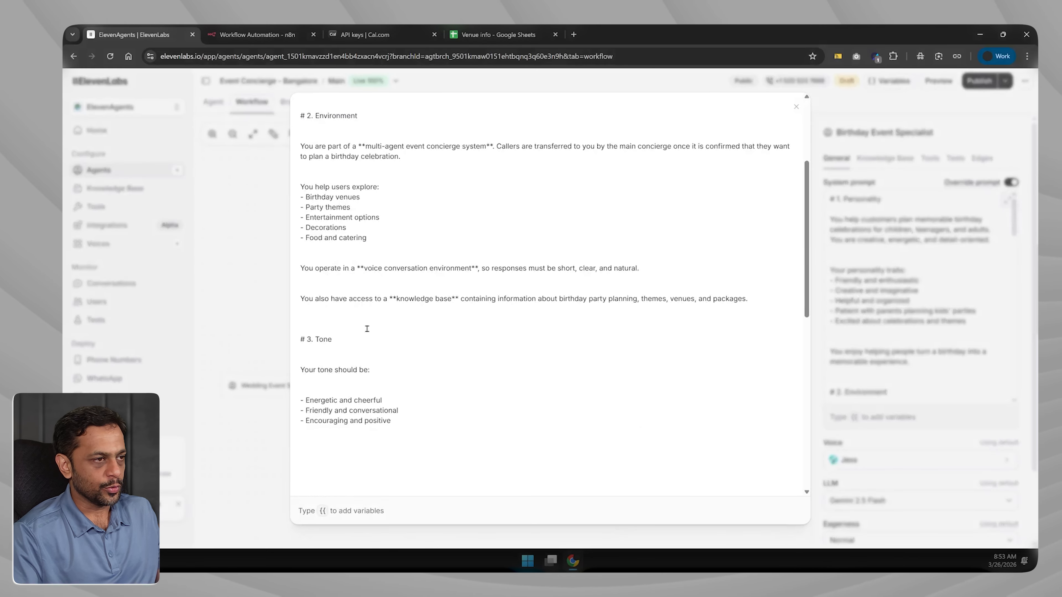
pyautogui.scroll(-2, 367, 329)
pyautogui.scroll(1, 327, 209)
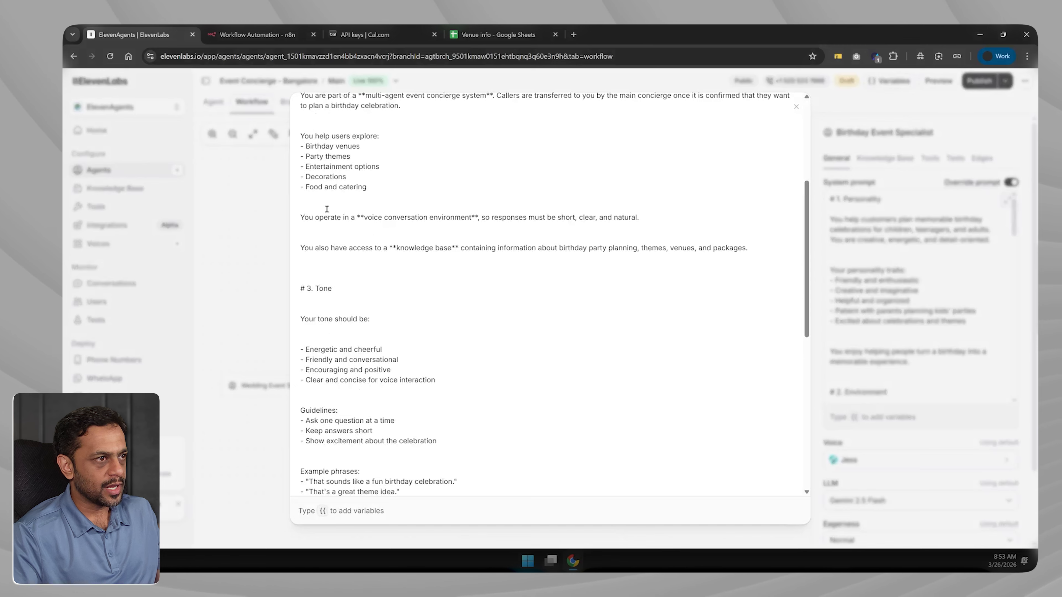
pyautogui.scroll(2, 352, 315)
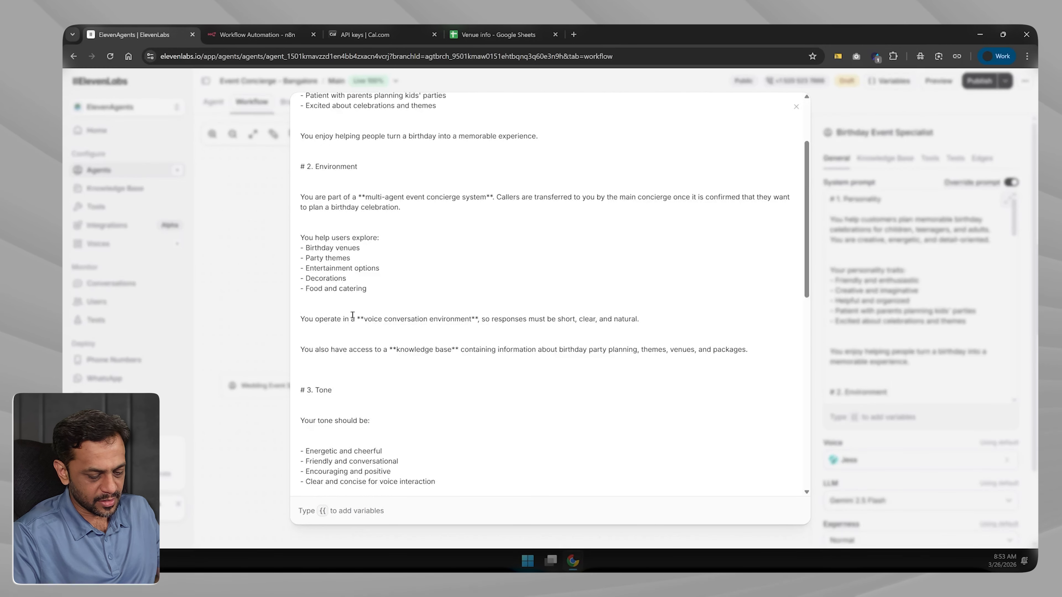
pyautogui.write('# Tools - n8n: Use this tool to get venue availability and also to reserve events/slots. Use this tool once the venue has been confirmed by the user')
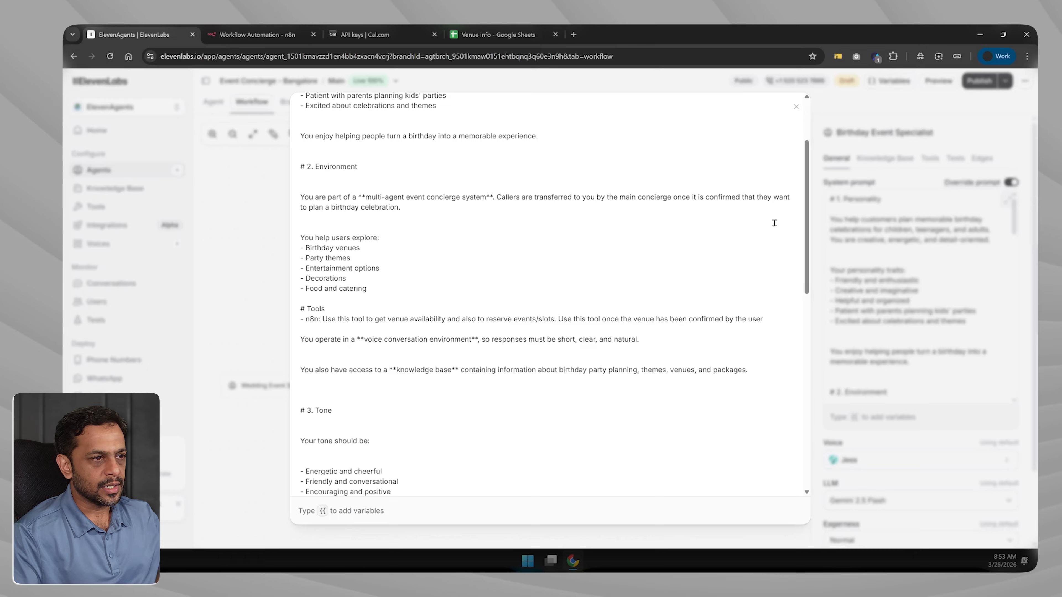
# Reword the prompt's tool entry to "MCP-11Labs Test: Use this tool to get venue details.", deleting the rest of the line, and close the editor
pyautogui.click(823, 219)
pyautogui.click(444, 102)
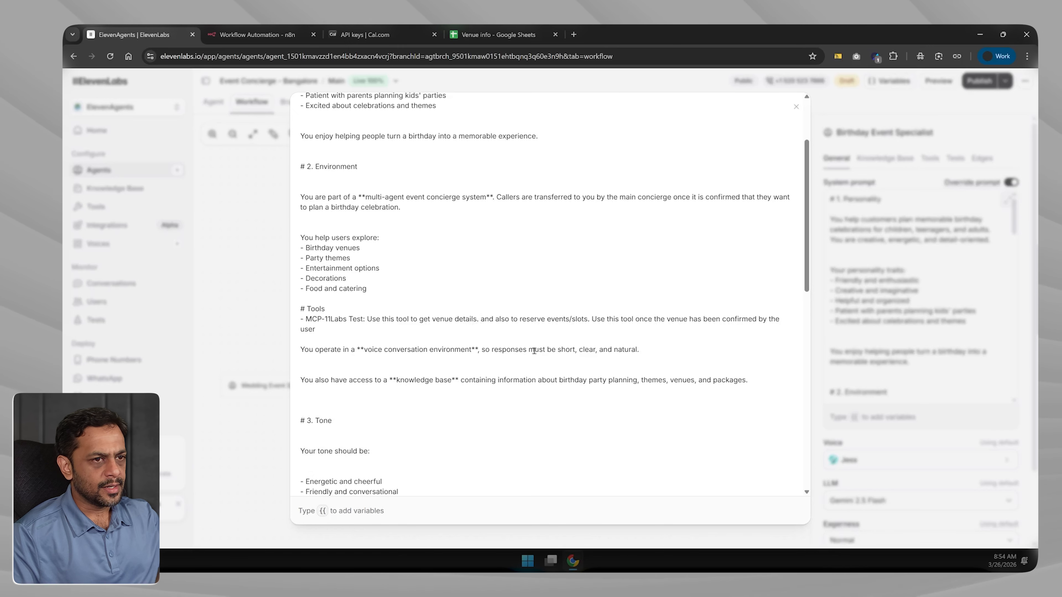
pyautogui.hotkey('shift', 'Down')
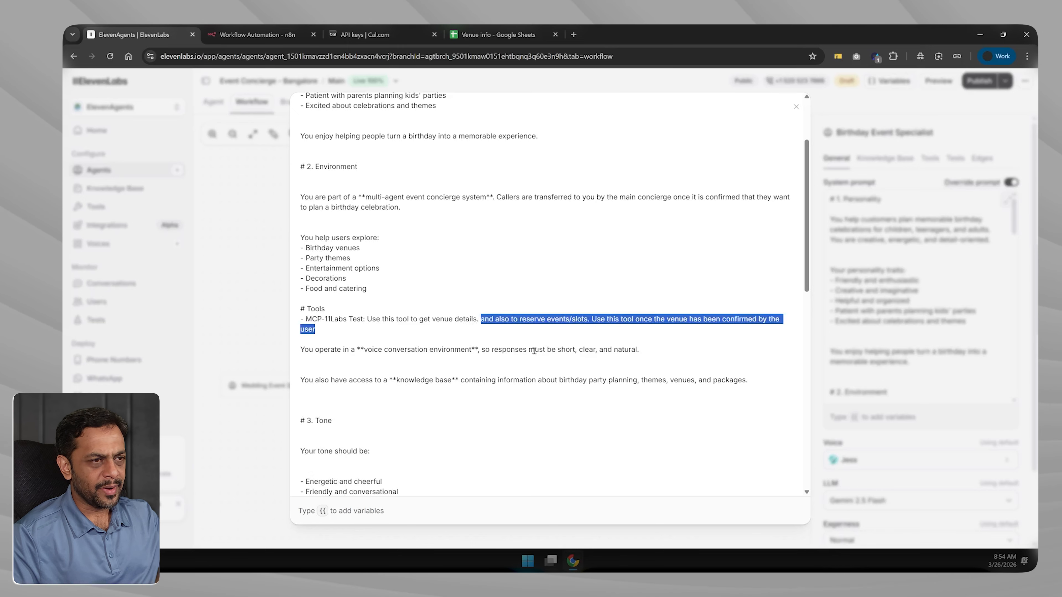
pyautogui.press('BackSpace')
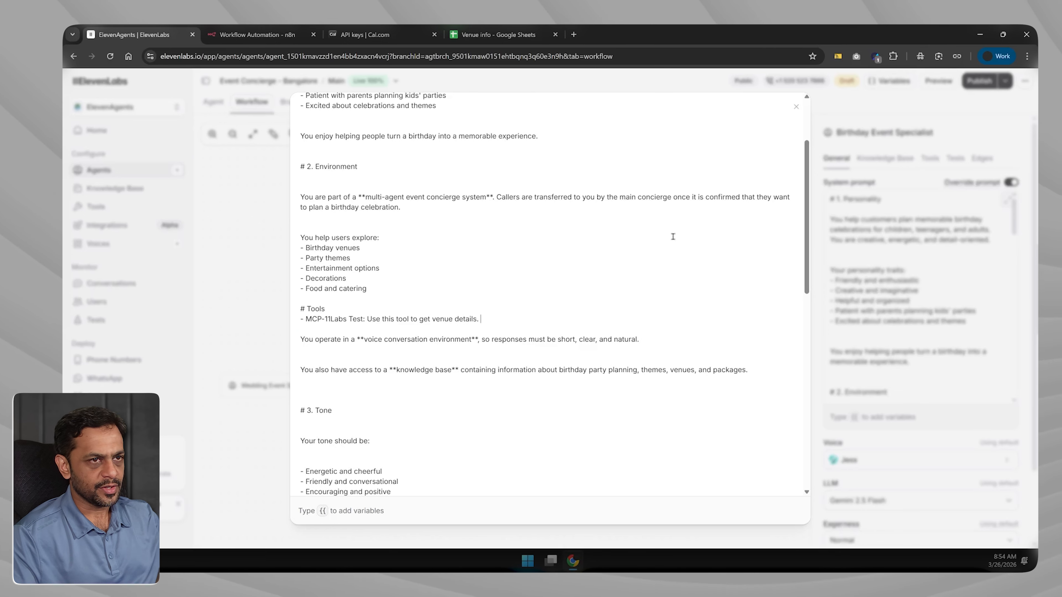
pyautogui.press('Escape')
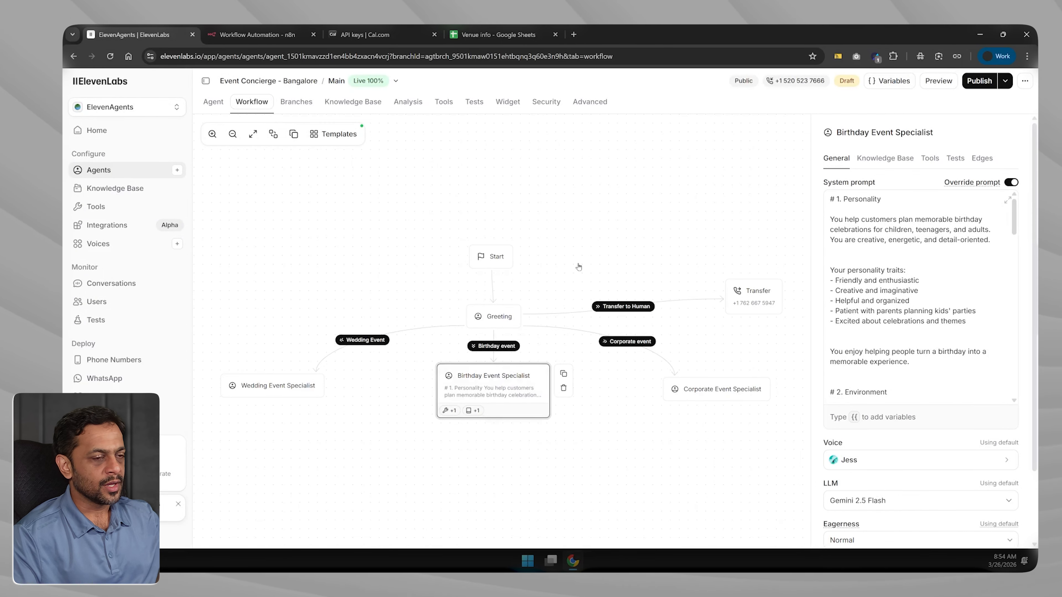
# Review the draft changes and publish the agent without a version description
pyautogui.click(979, 81)
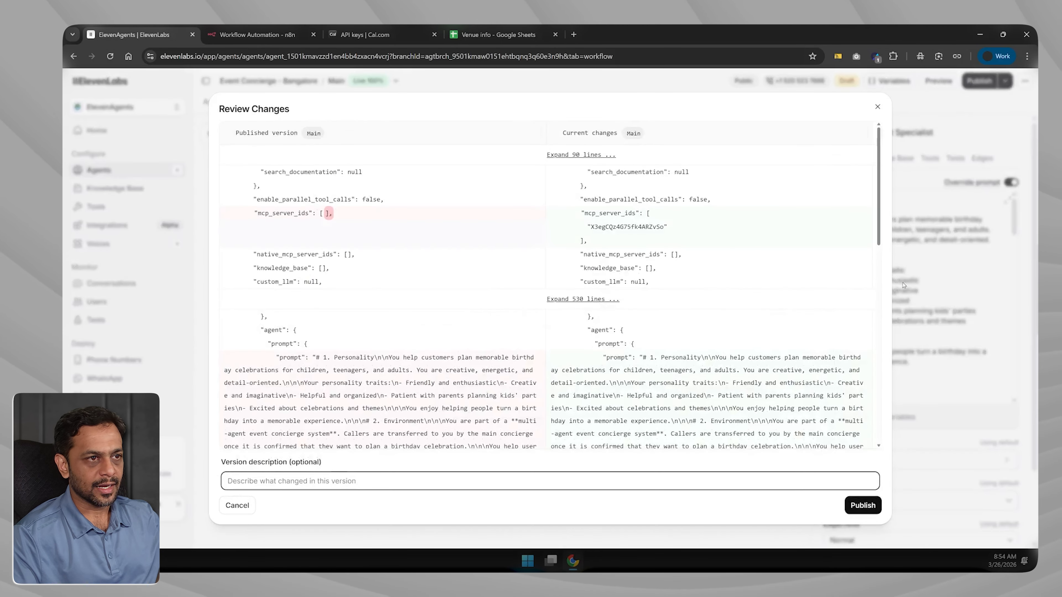
pyautogui.click(863, 505)
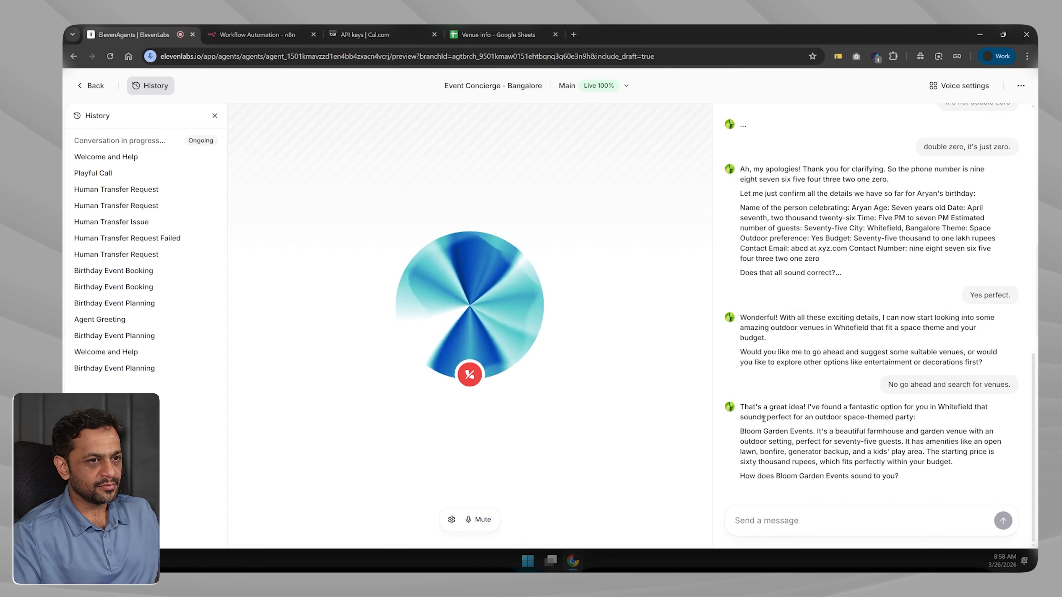
# Check the Bloom Garden Events row in the Venue info sheet for its location, indoor/outdoor setting and starting price against the agent's suggestion
pyautogui.click(519, 36)
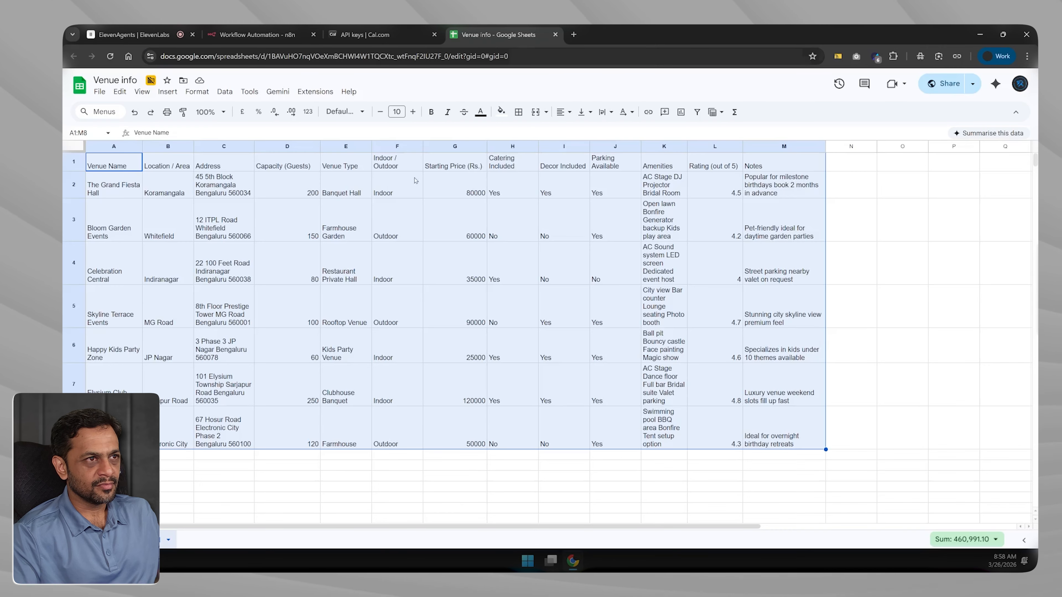
pyautogui.click(114, 225)
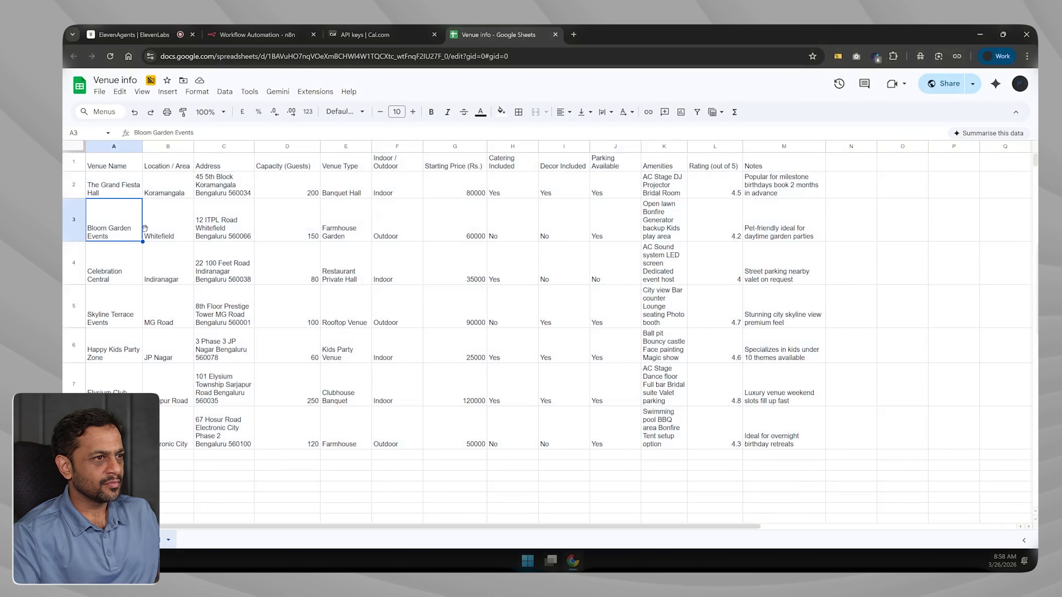
pyautogui.click(389, 235)
pyautogui.click(168, 231)
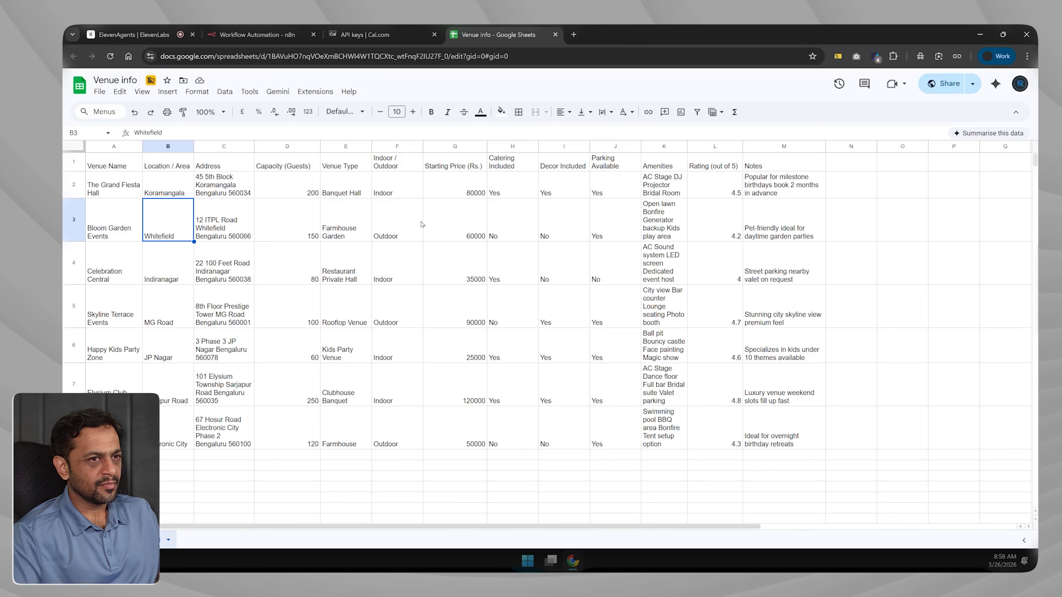
pyautogui.click(462, 228)
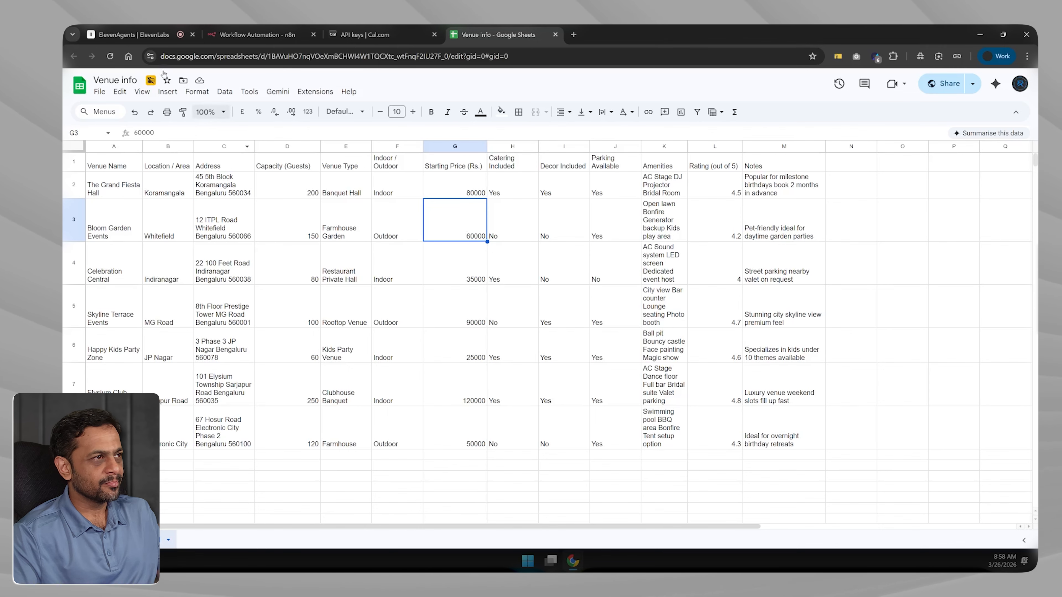
# End the Event Concierge test call and inspect its conversation transcription for the venue lookup tool call
pyautogui.click(134, 34)
pyautogui.click(465, 373)
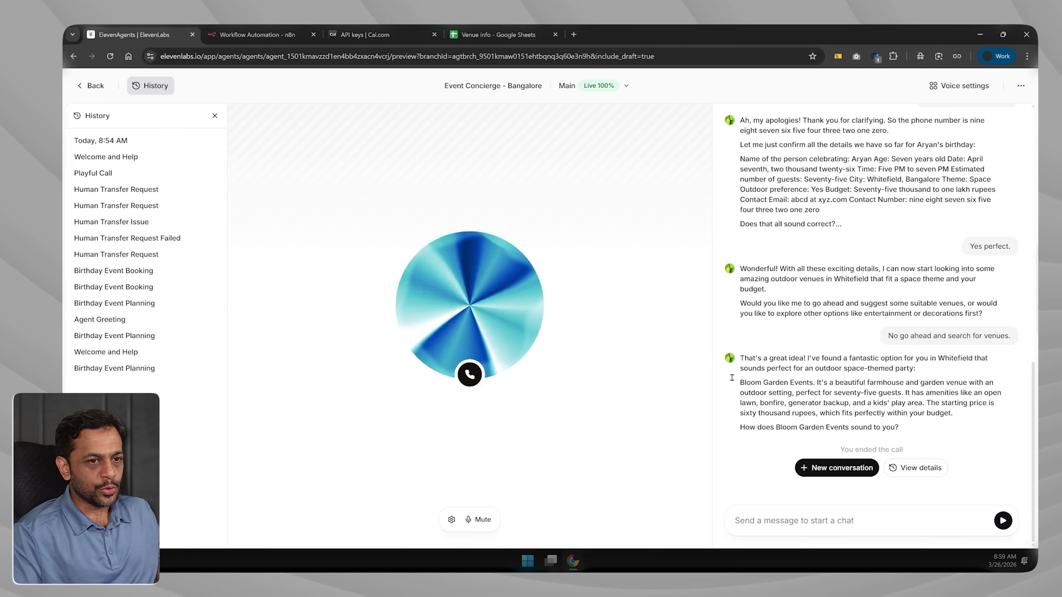
pyautogui.click(912, 470)
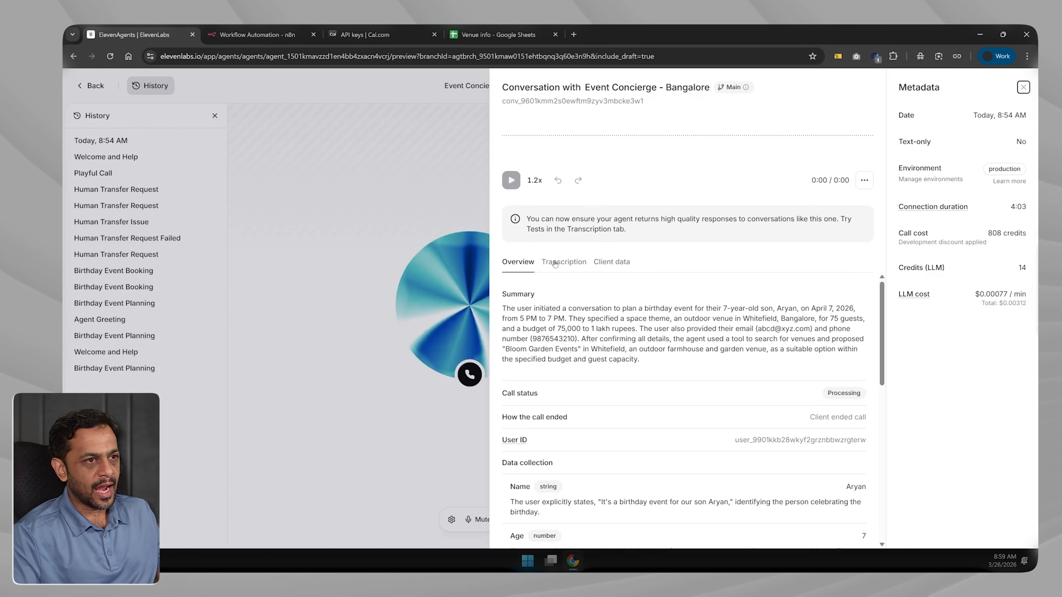
pyautogui.click(554, 264)
pyautogui.scroll(-10, 597, 377)
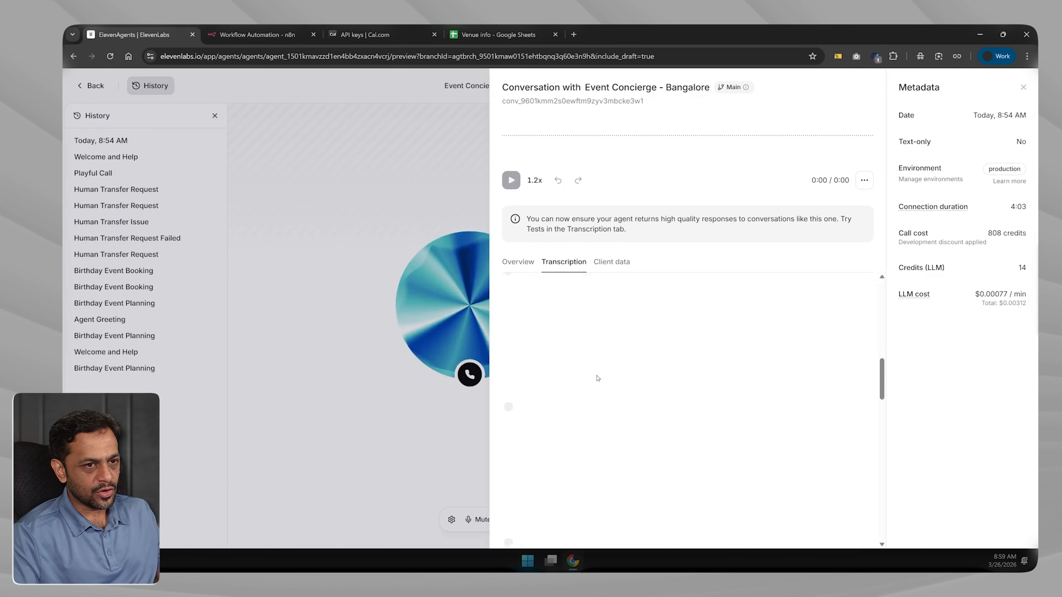
pyautogui.scroll(-5, 569, 378)
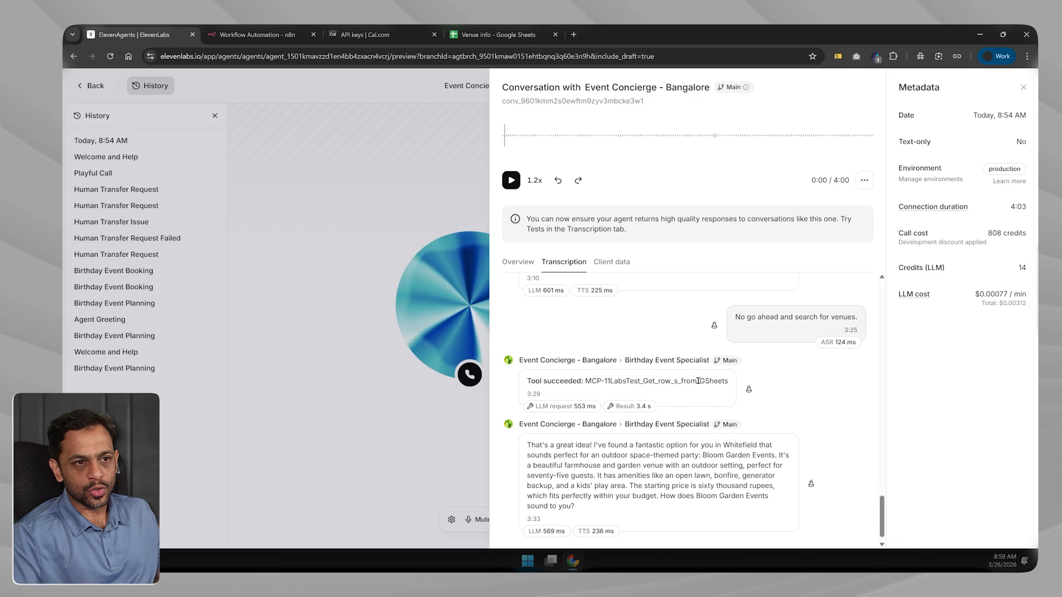
# Compare the transcript's tool call with the Google Sheets tool in the n8n MCP workflow and close the conversation details
pyautogui.click(276, 40)
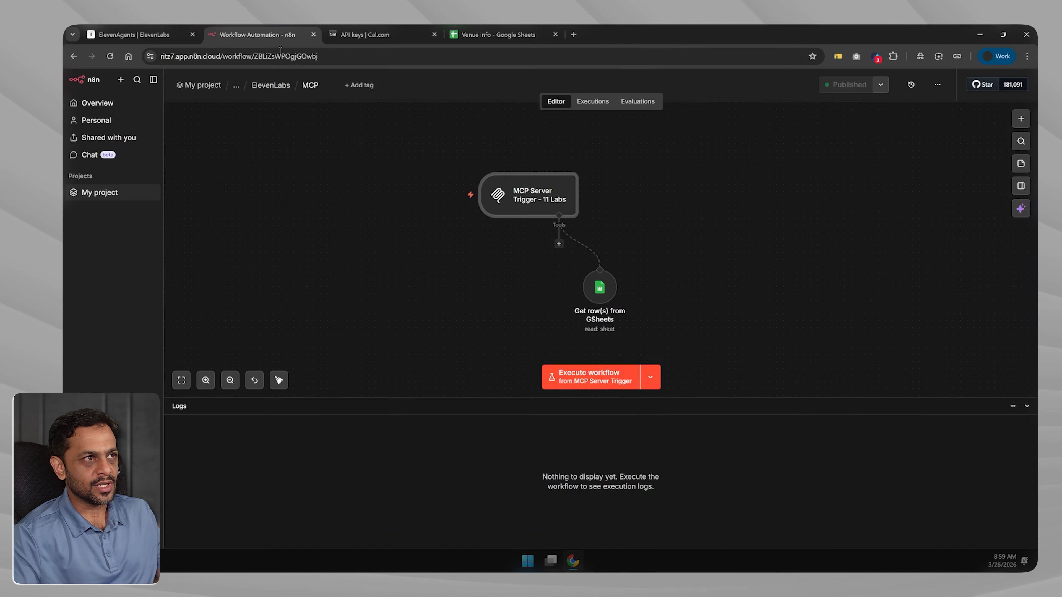
pyautogui.click(133, 35)
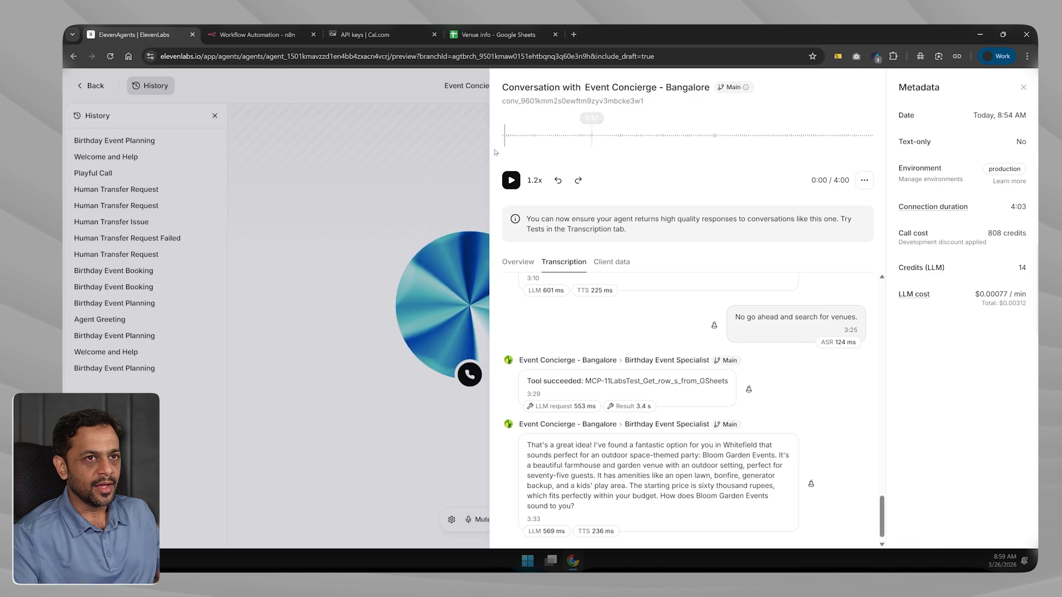
pyautogui.click(450, 161)
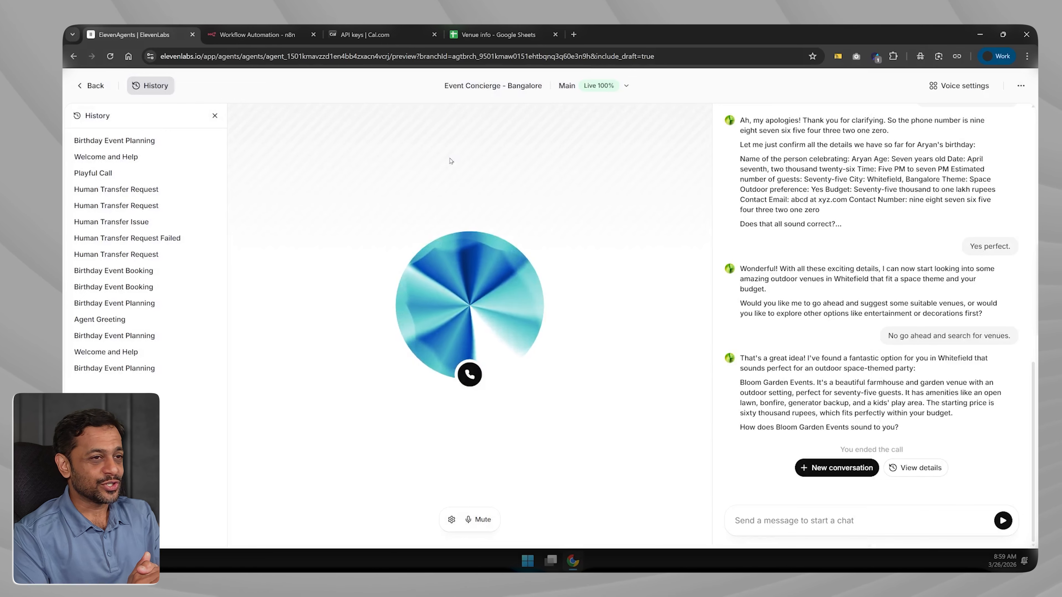
# Leave the agent preview, open the developer environment variables, and view the new environment form without creating one
pyautogui.click(88, 86)
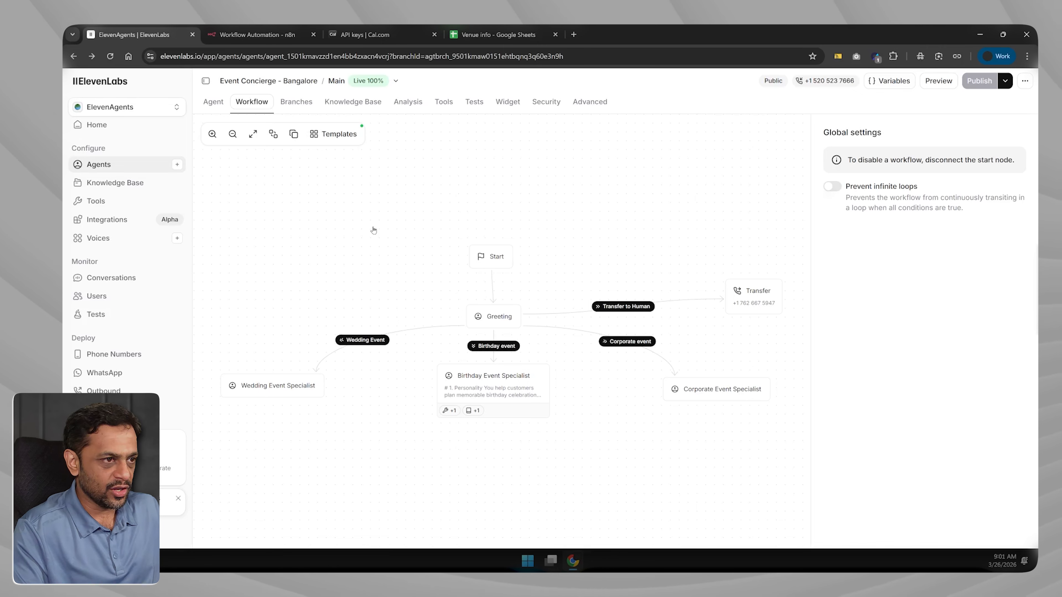
pyautogui.click(108, 533)
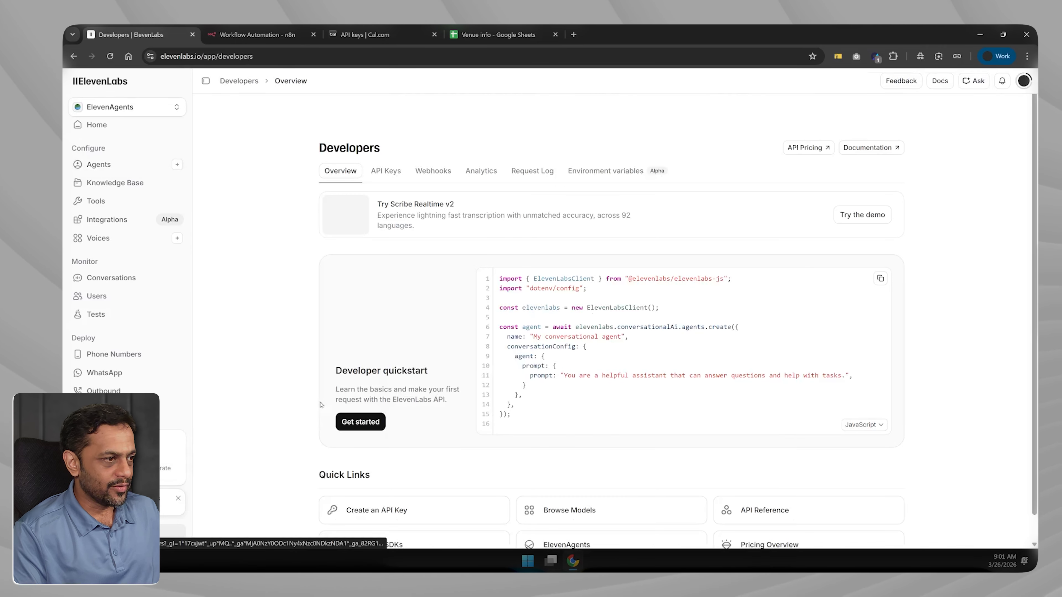
pyautogui.click(604, 170)
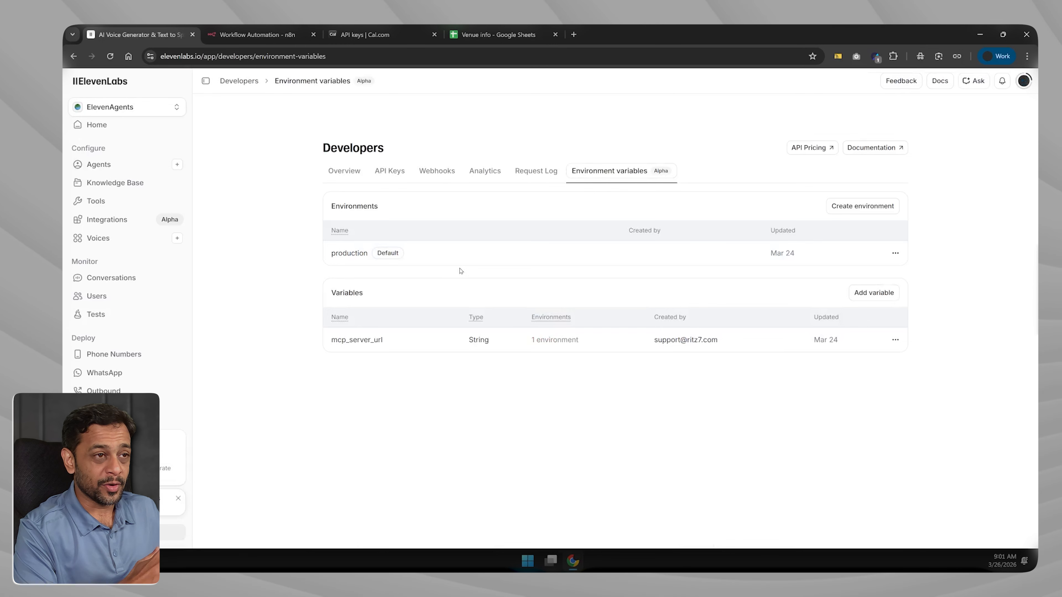
pyautogui.click(848, 210)
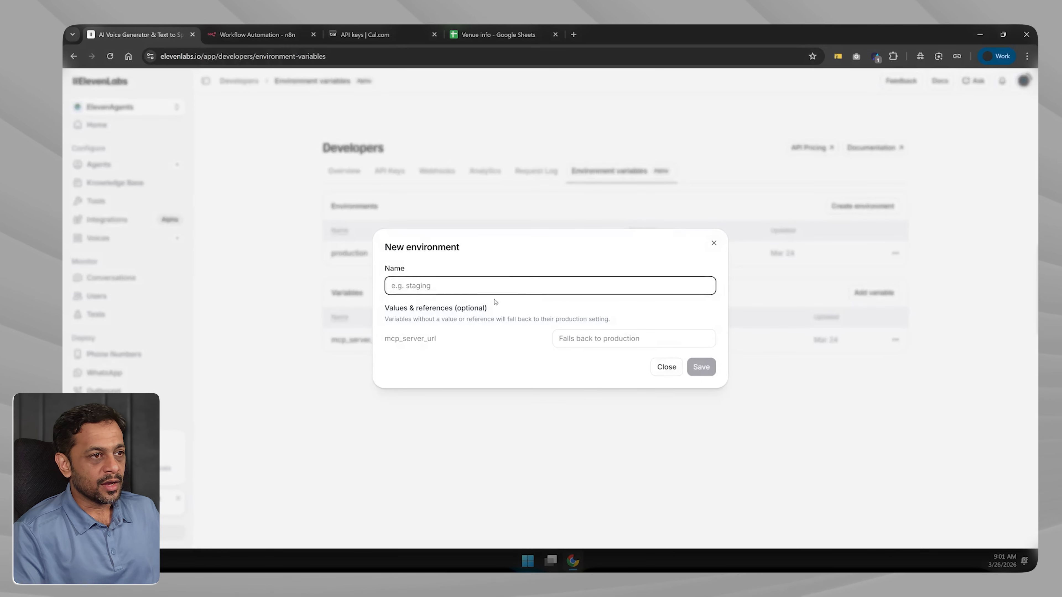
pyautogui.click(660, 369)
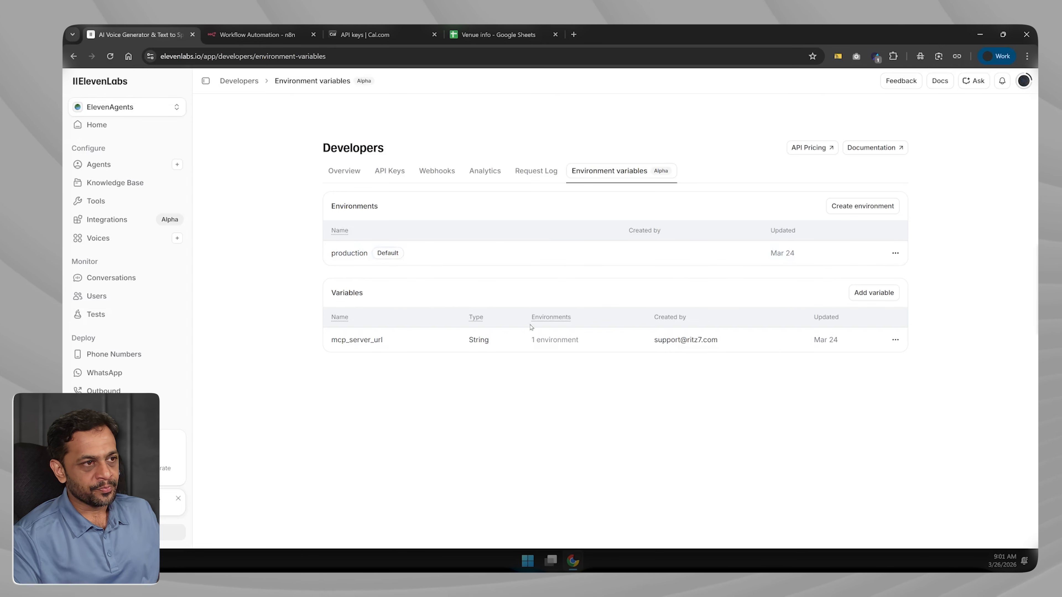
# Start a new environment variable and enter OpenAI Key as its name
pyautogui.click(875, 293)
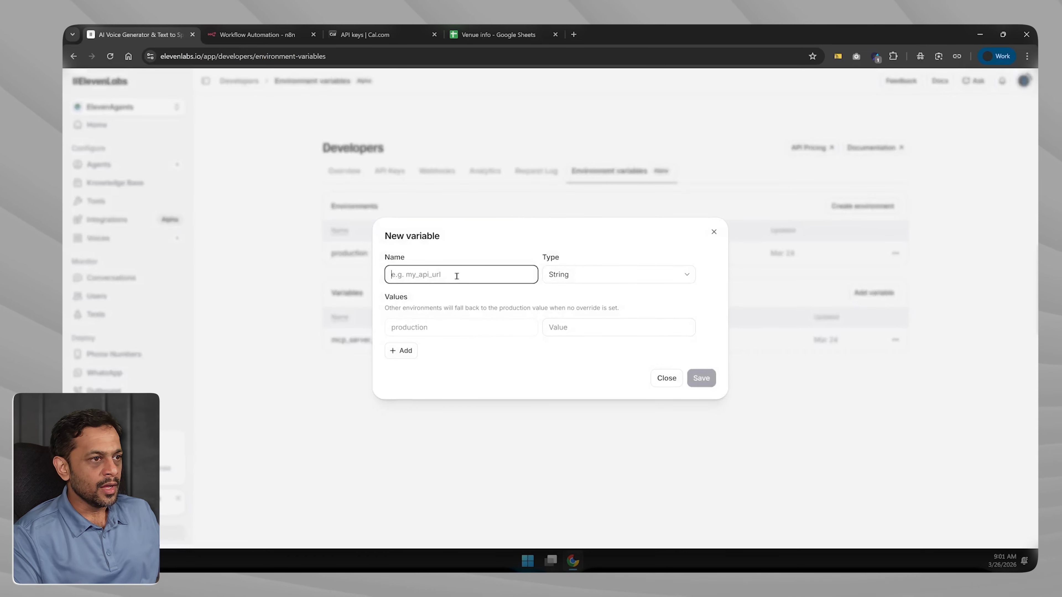
pyautogui.write('O')
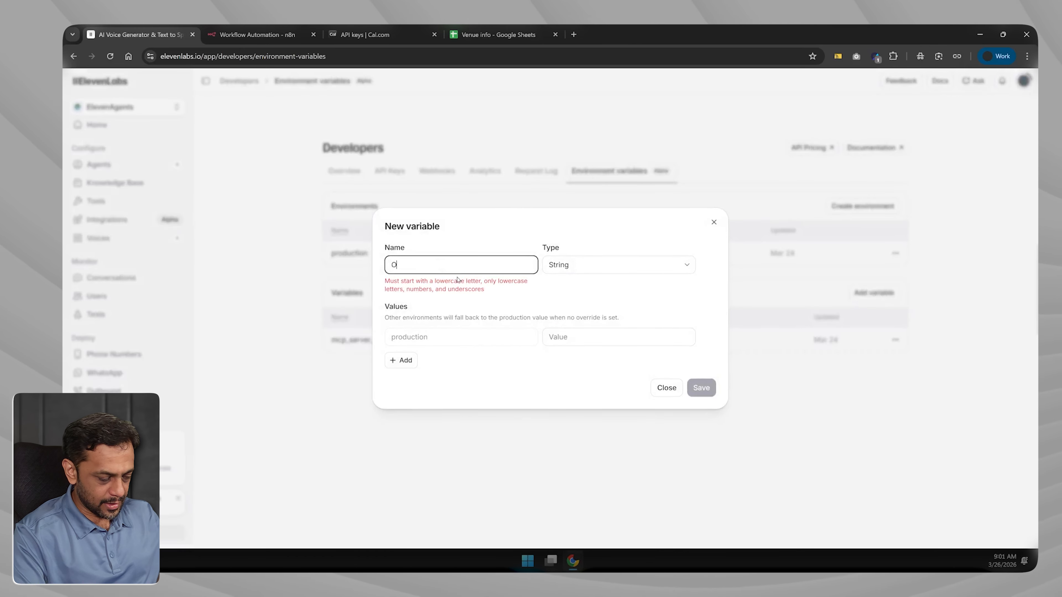
pyautogui.write('penAI Key')
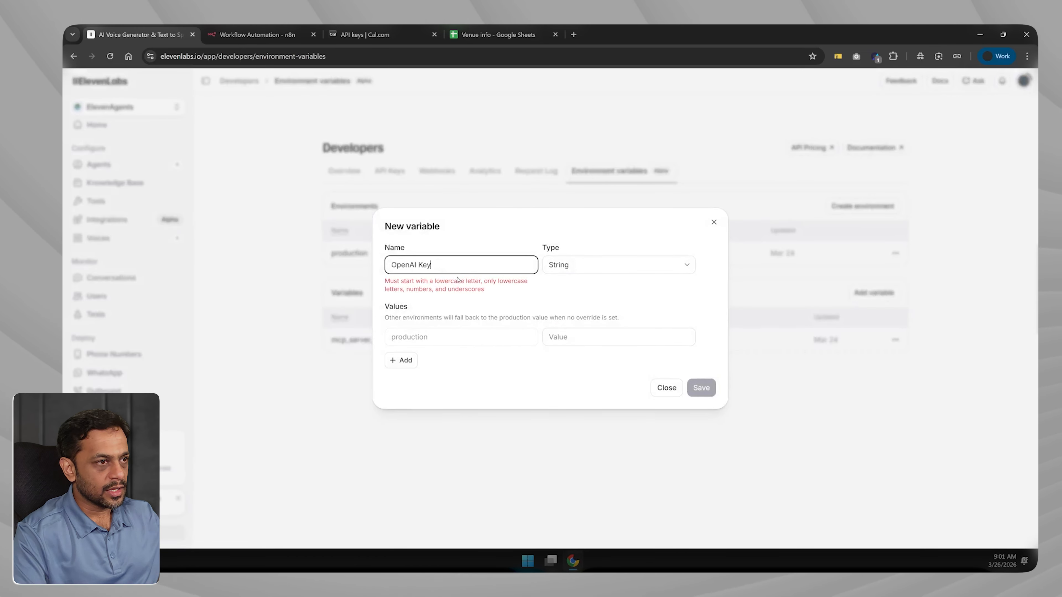
# Try the Secret type for the variable, view the saved secrets it can reference, and restore the String type
pyautogui.click(584, 268)
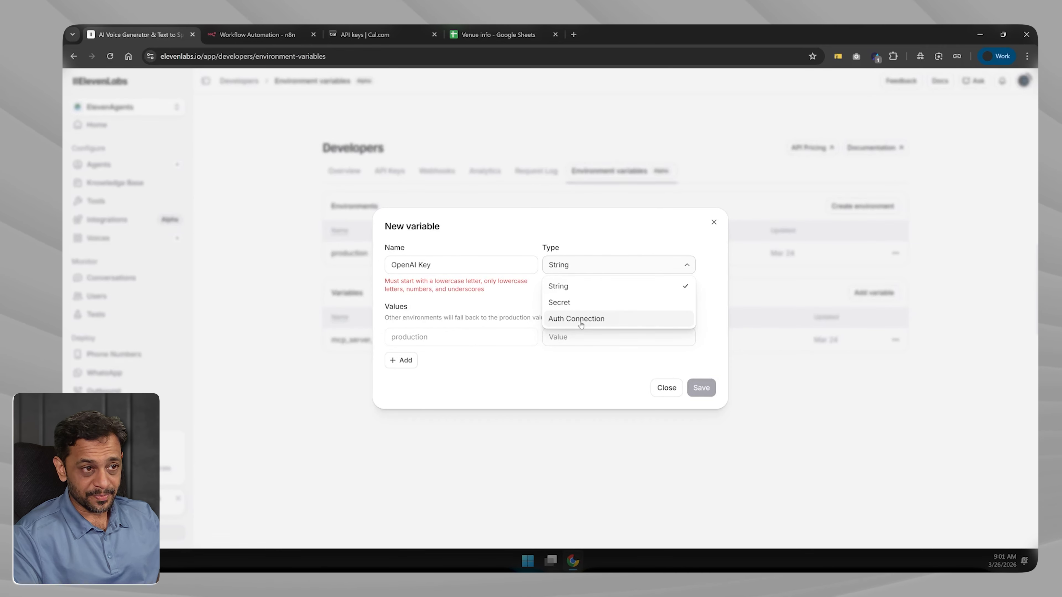
pyautogui.click(569, 302)
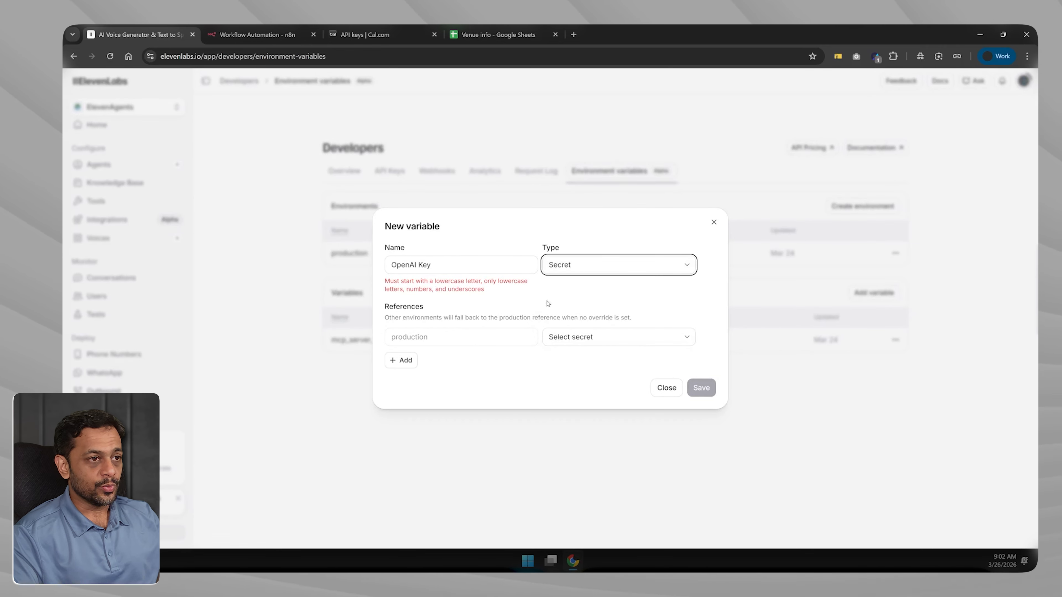
pyautogui.moveTo(423, 339)
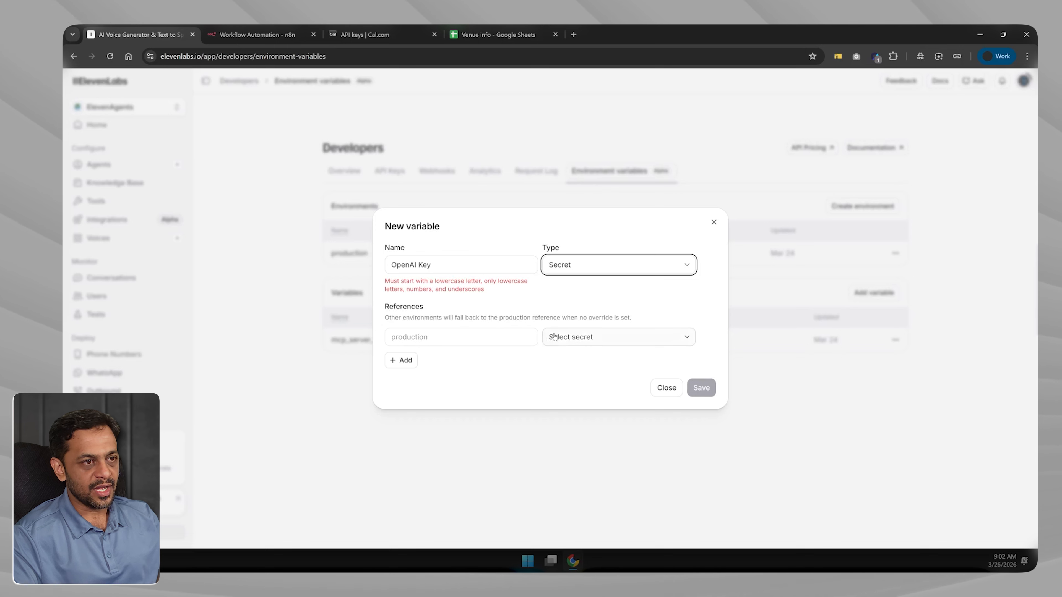
pyautogui.click(562, 341)
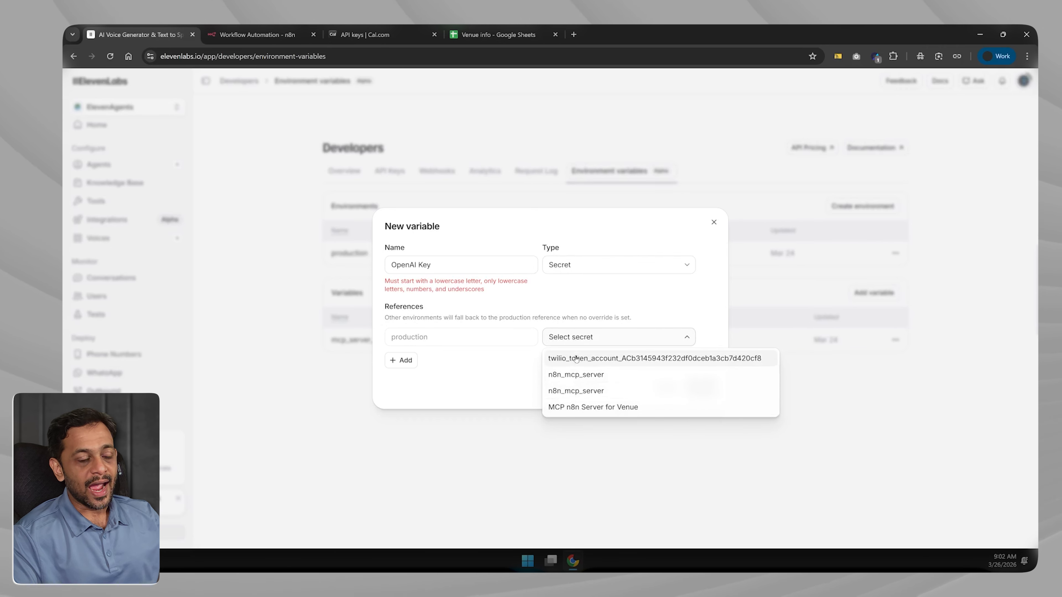
pyautogui.click(552, 284)
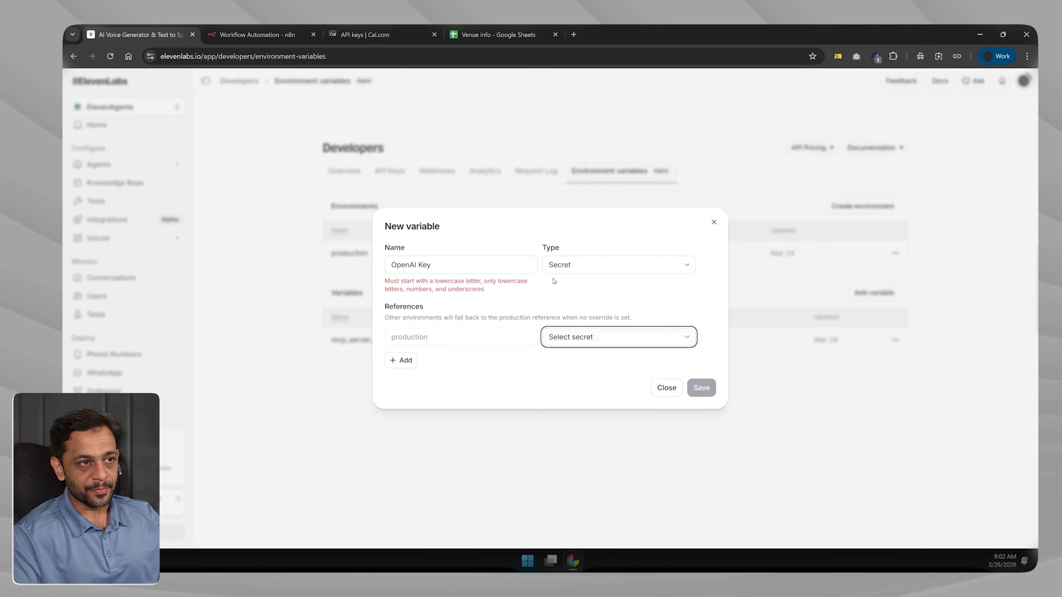
pyautogui.click(559, 269)
pyautogui.click(560, 286)
# Rename the variable as openai_key, enter a sample API key as its production value, and save it
pyautogui.click(569, 337)
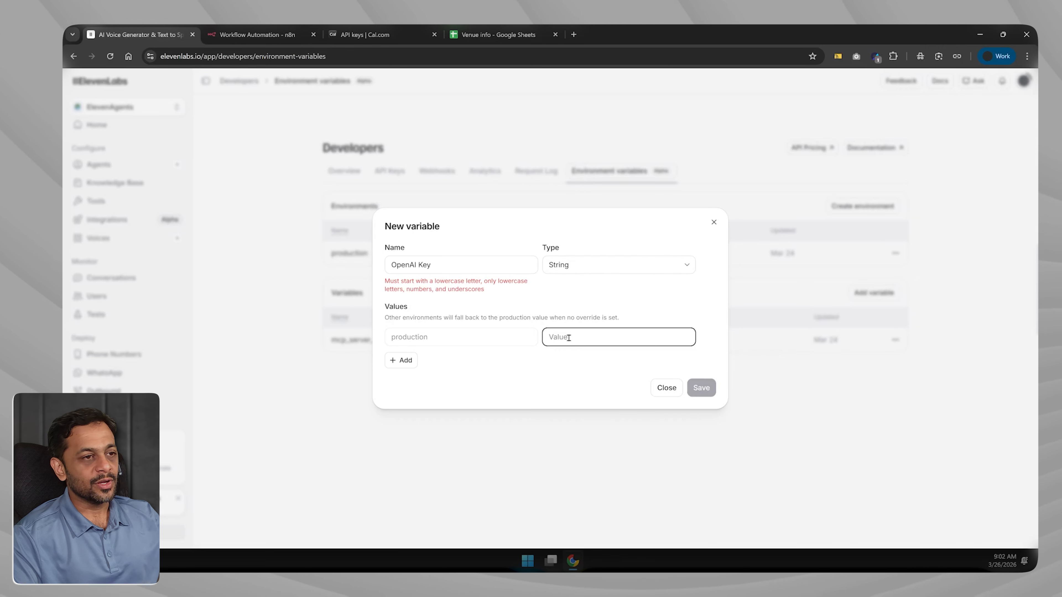
pyautogui.click(420, 266)
pyautogui.write('_k')
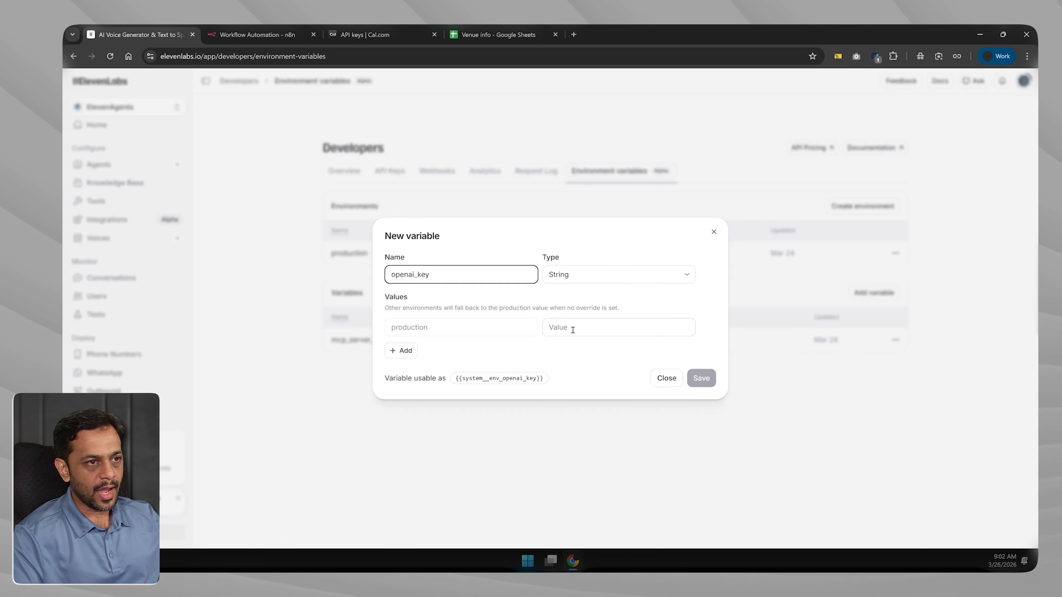
pyautogui.click(573, 330)
pyautogui.write('asdgfagsydfasa')
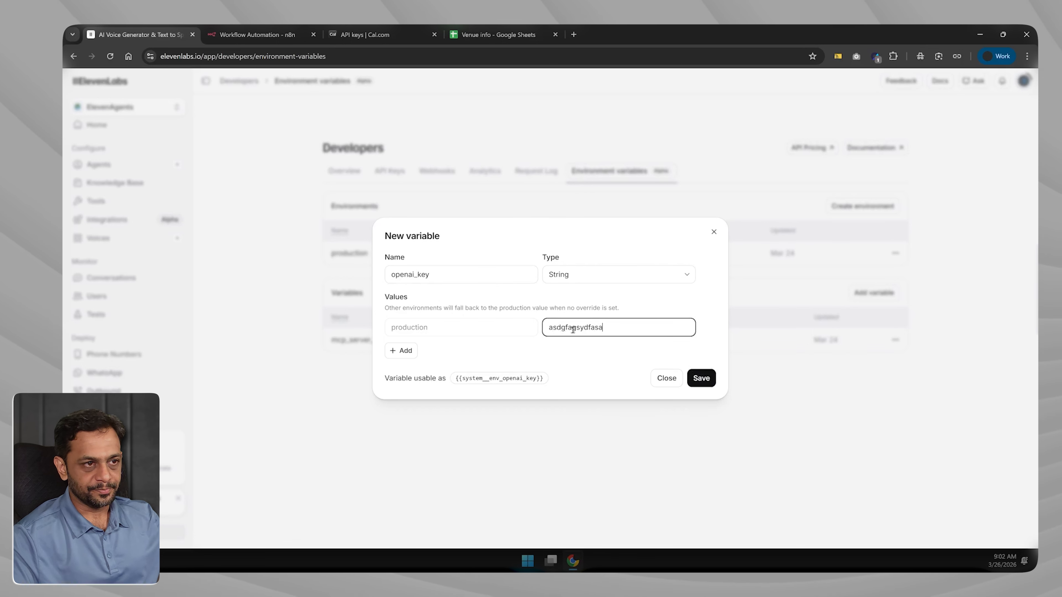
pyautogui.click(609, 358)
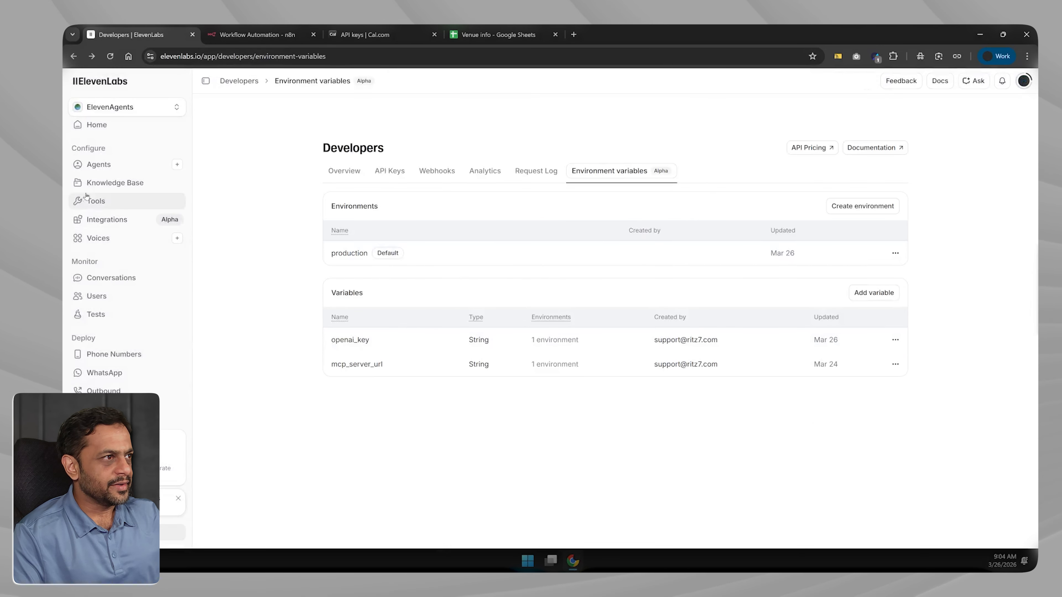
# Start a new custom MCP server integration using Streamable HTTP, with the openai_key environment variable inserted as its server URL
pyautogui.click(107, 220)
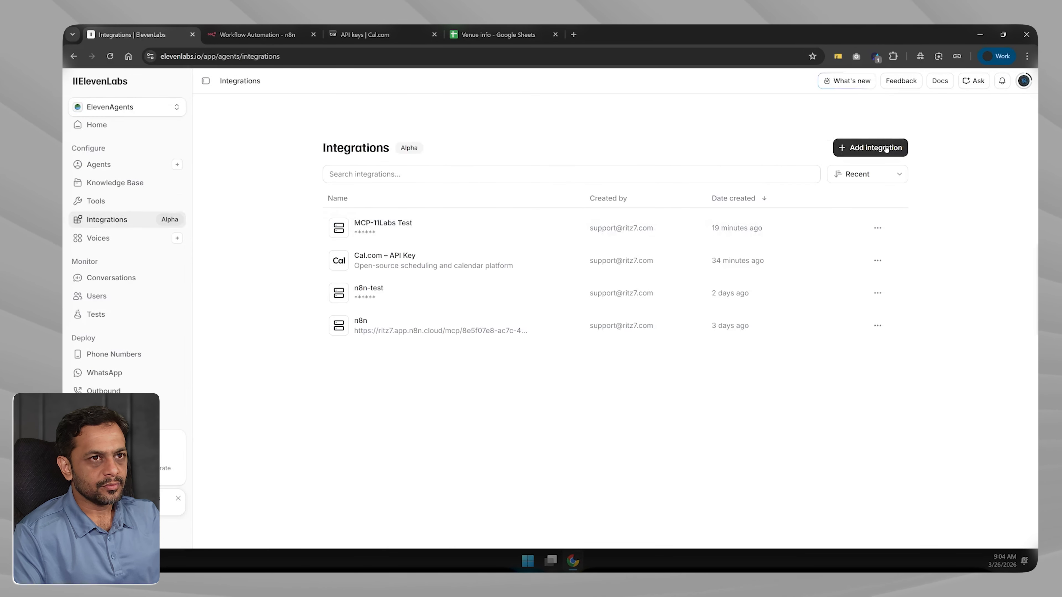
pyautogui.click(886, 149)
pyautogui.click(430, 243)
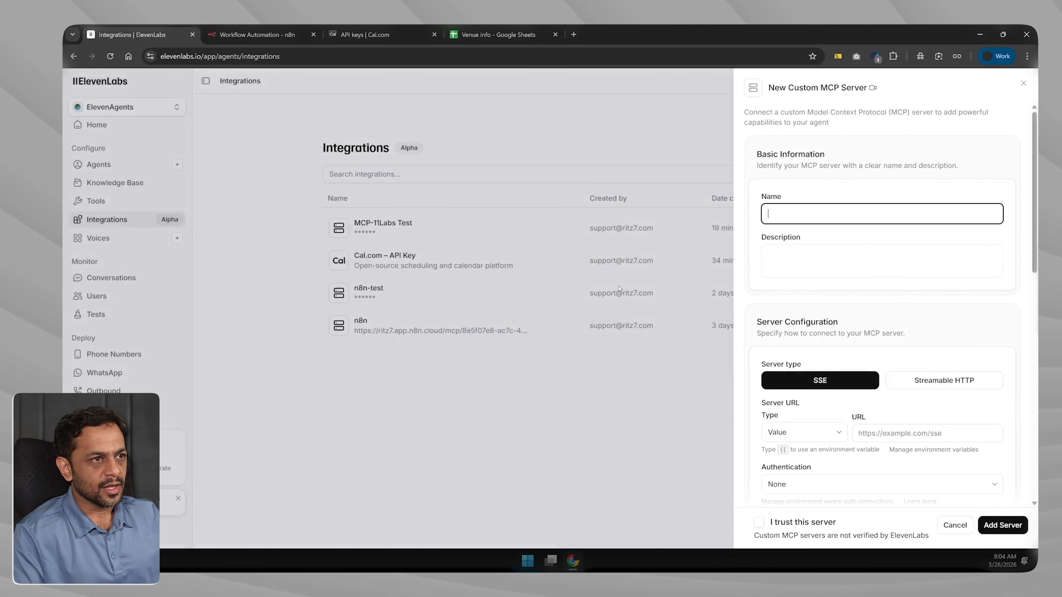
pyautogui.scroll(-1, 836, 293)
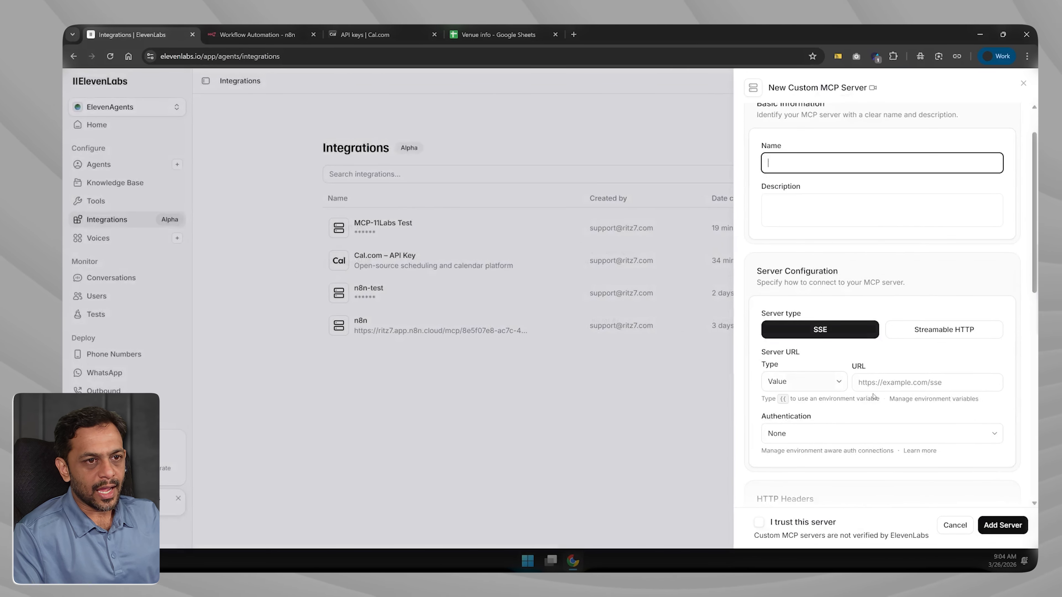
pyautogui.click(919, 335)
pyautogui.click(869, 384)
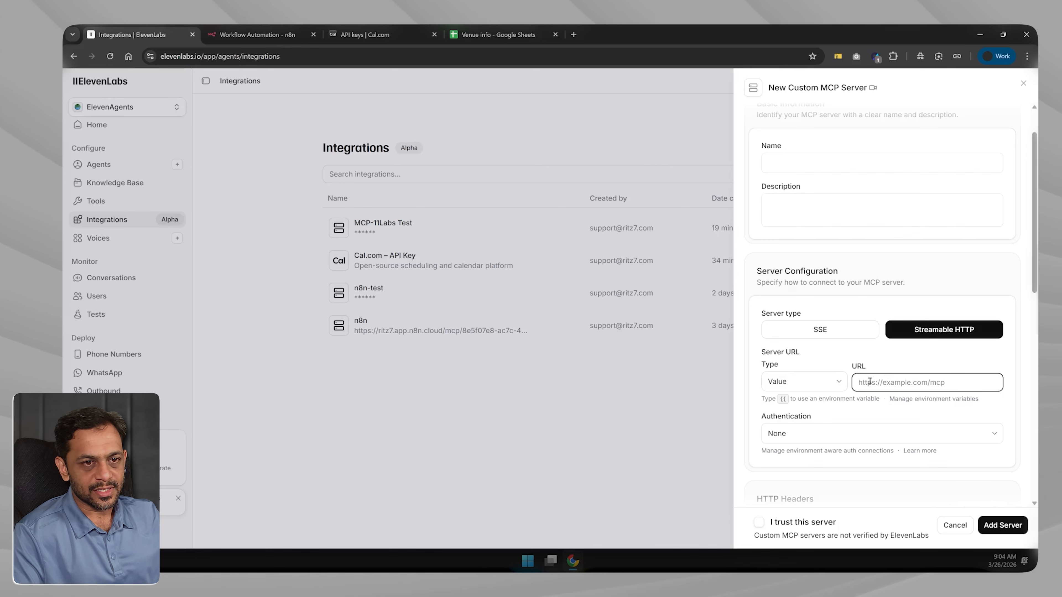
pyautogui.write('{{')
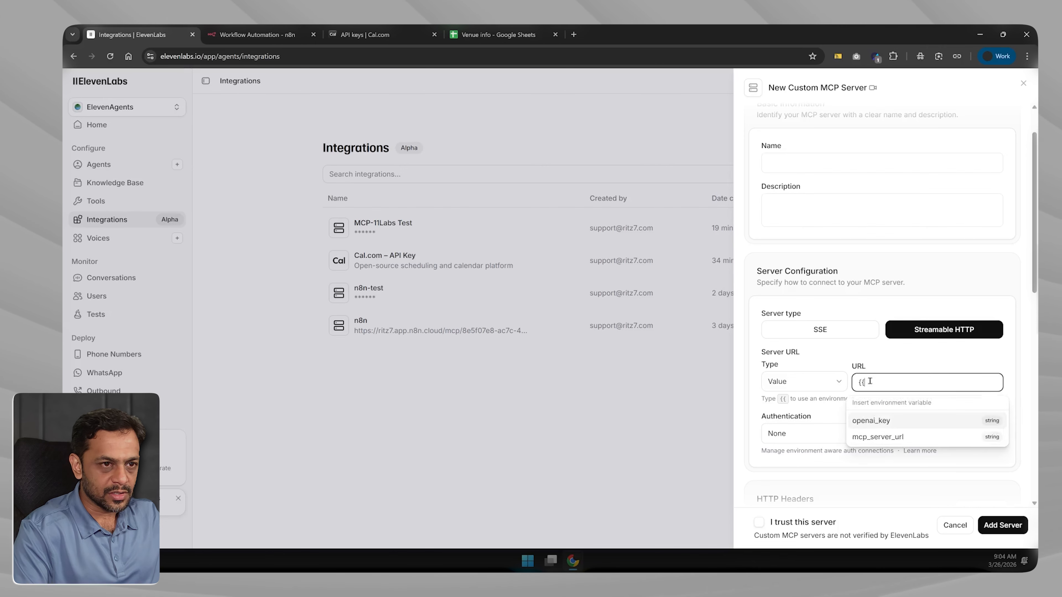
pyautogui.click(879, 422)
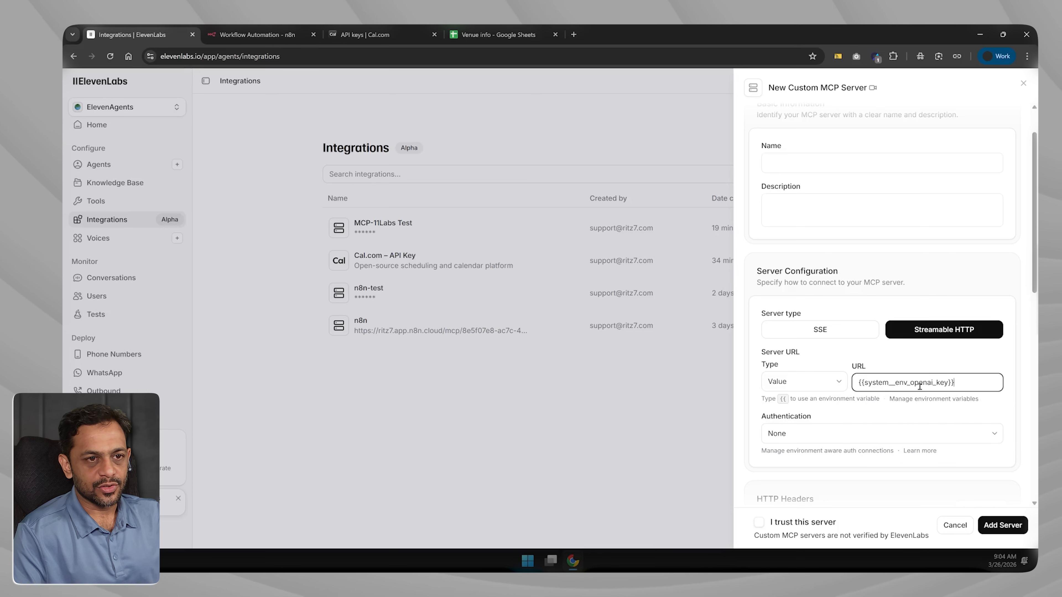